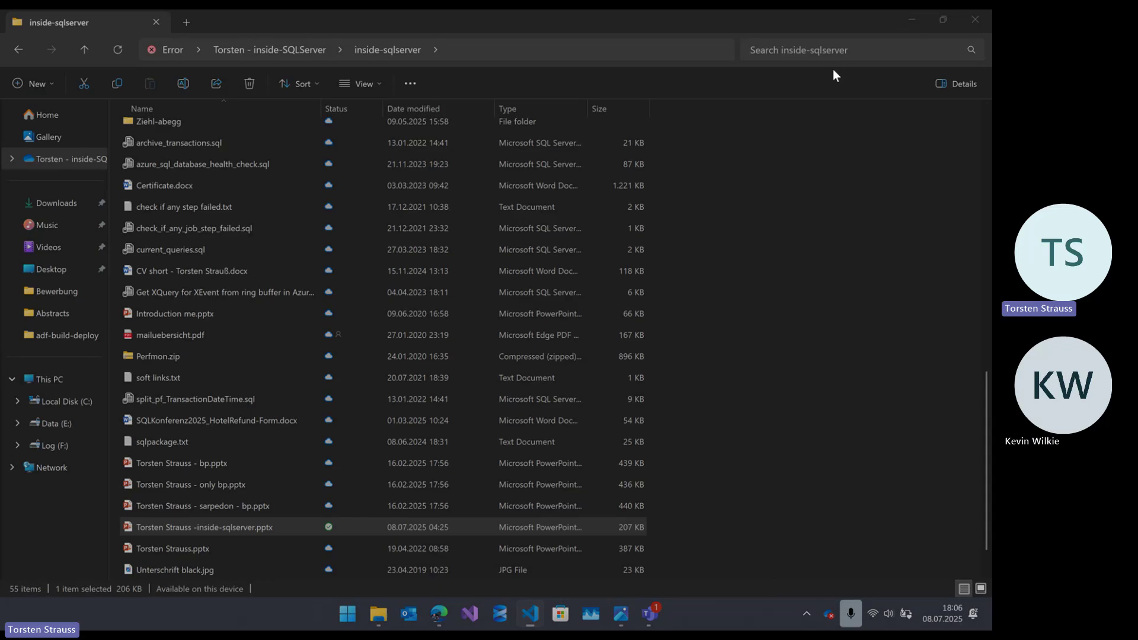
- Show the adf-data-core pipeline run summary with build, development and test stages succeeded in 8m 13s
left_click(912, 27)
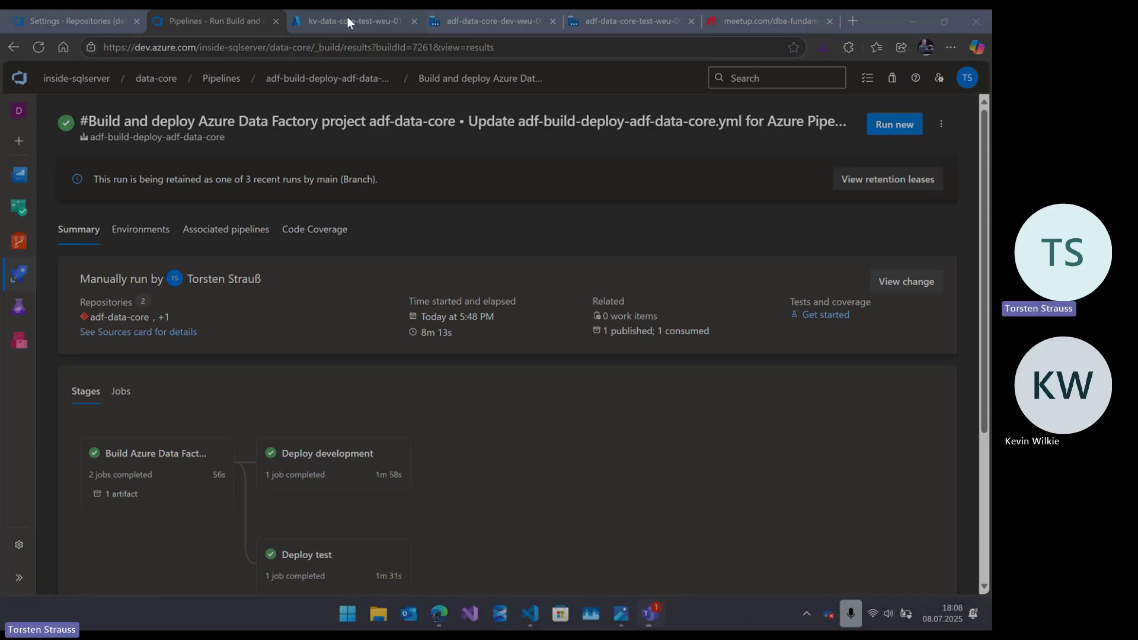
mouse_move(355, 29)
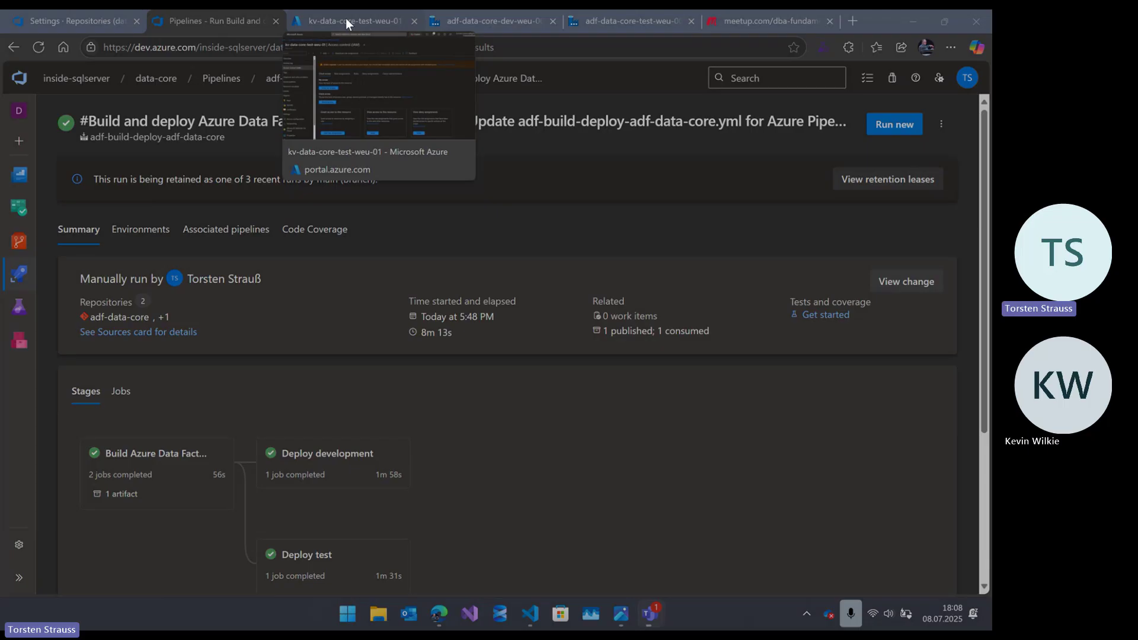
- View the dev factory's integration runtimes, then the test factory's five linked services including kv_data_core
left_click(463, 16)
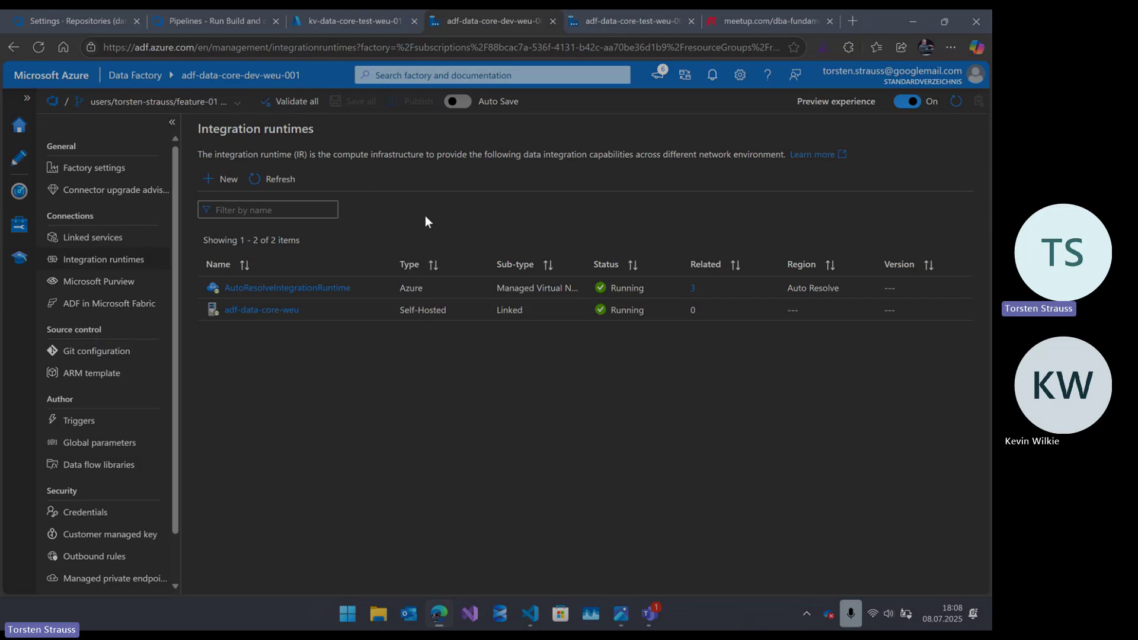
left_click(631, 23)
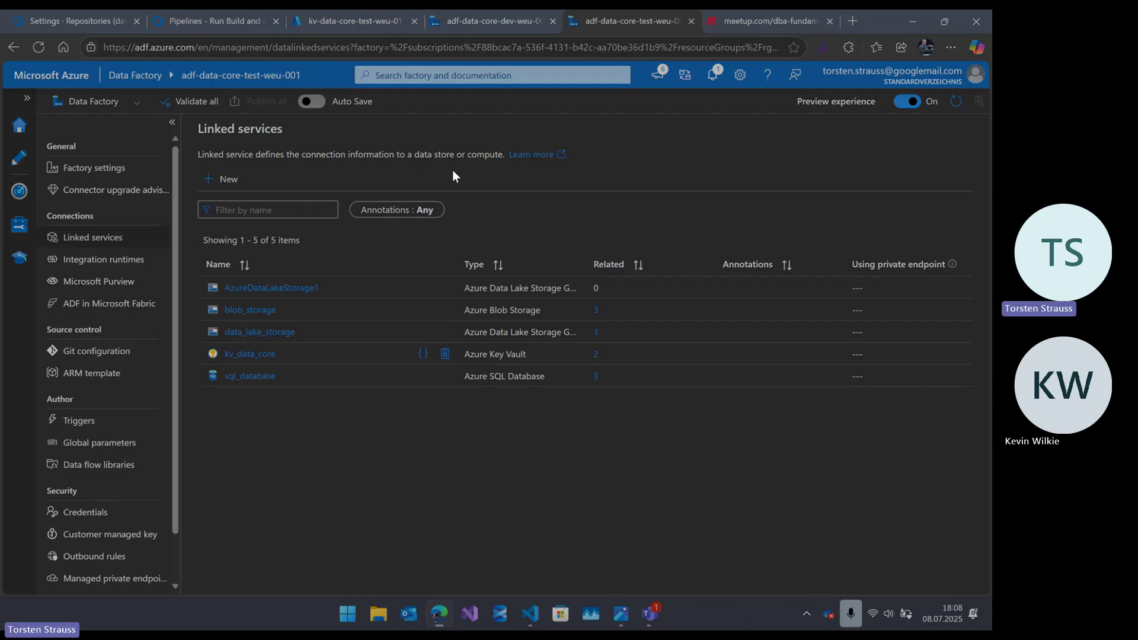
- Return to the dev factory's Integration runtimes, with AutoResolveIntegrationRuntime and adf-data-core-weu running
left_click(480, 21)
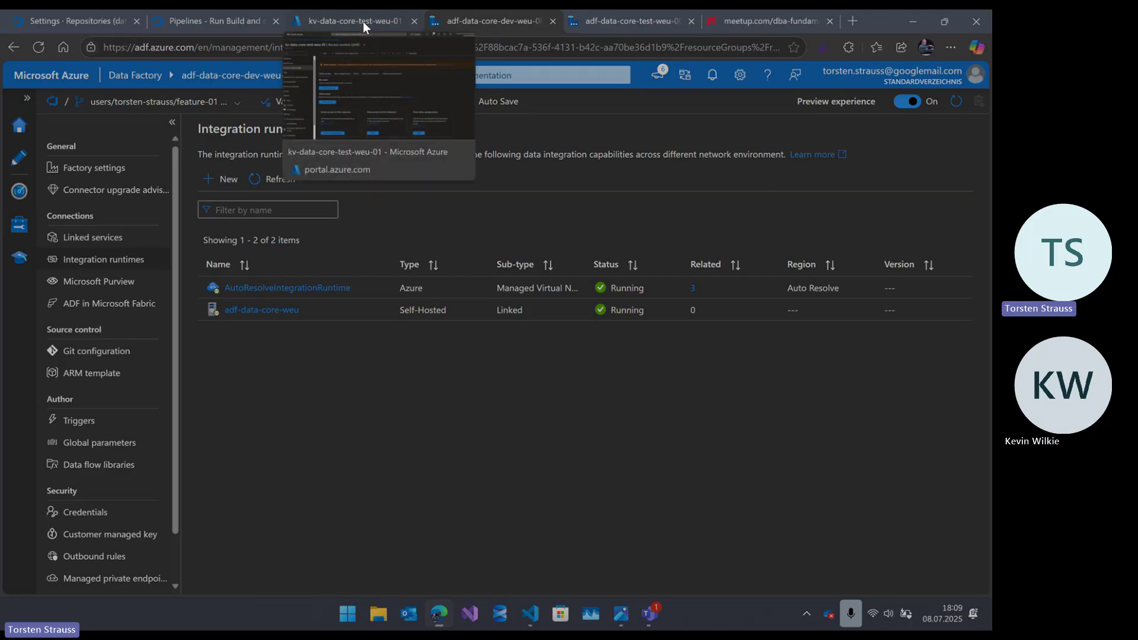
- Move the dev and test factory tabs first, then show ADF_Version_Control_Diagram.png maximized in Photos
left_click_drag(481, 17, 52, 10)
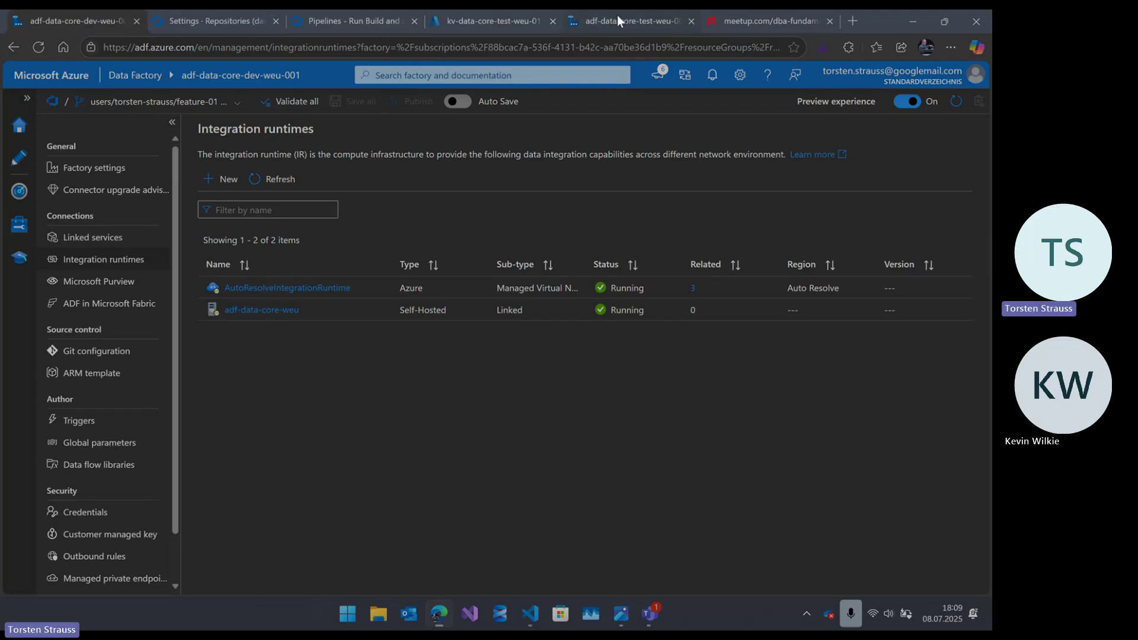
left_click_drag(617, 16, 215, 11)
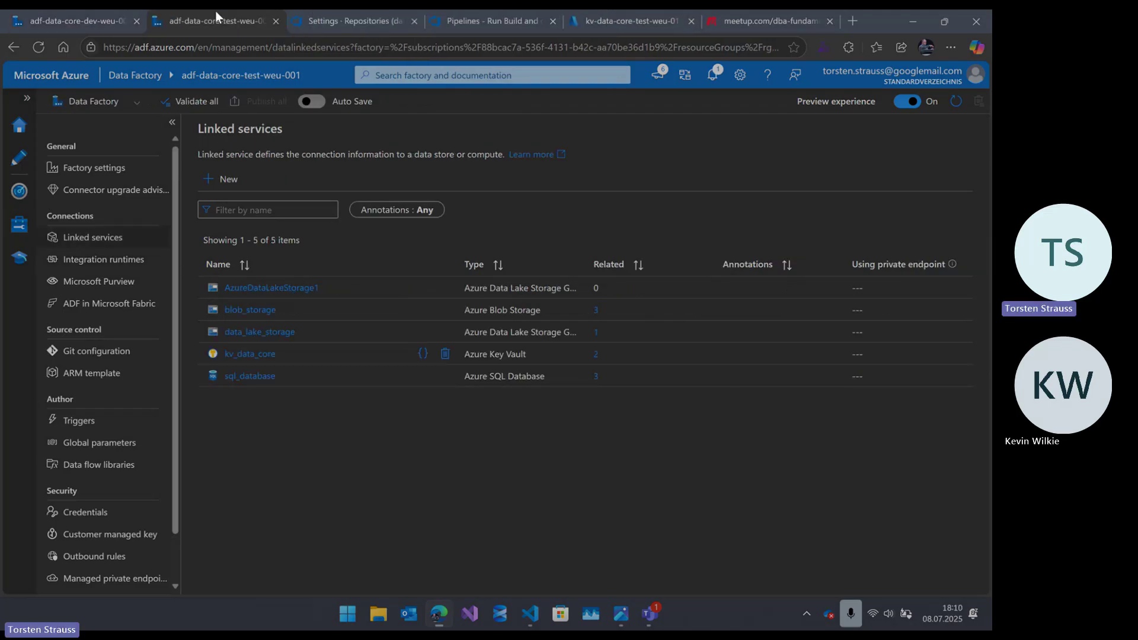
left_click(87, 19)
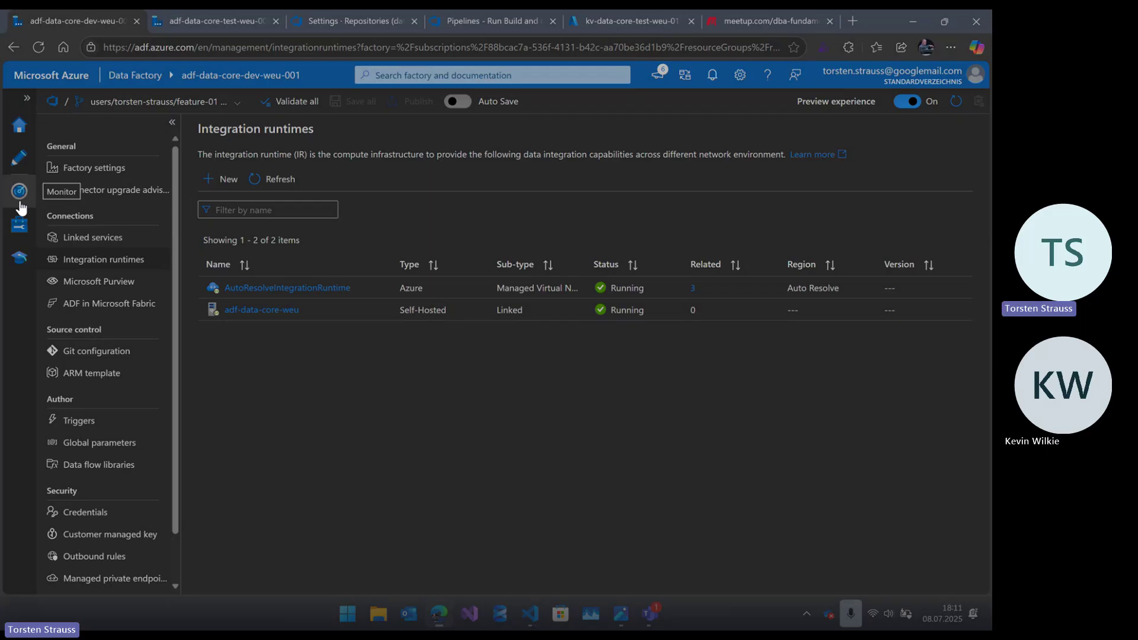
left_click(618, 616)
left_click(706, 44)
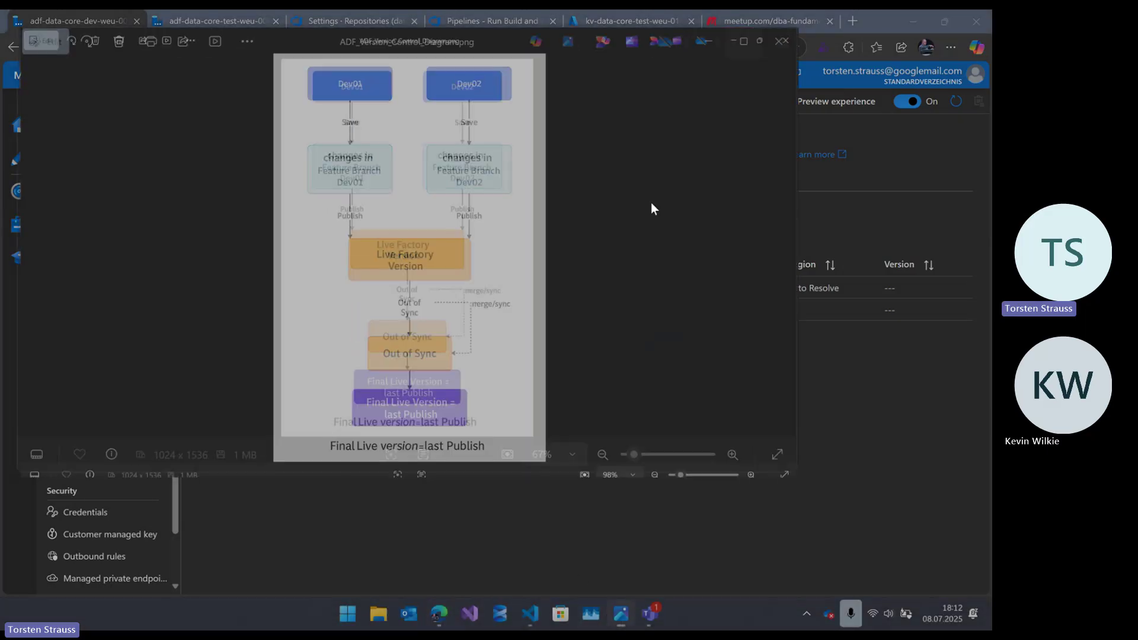
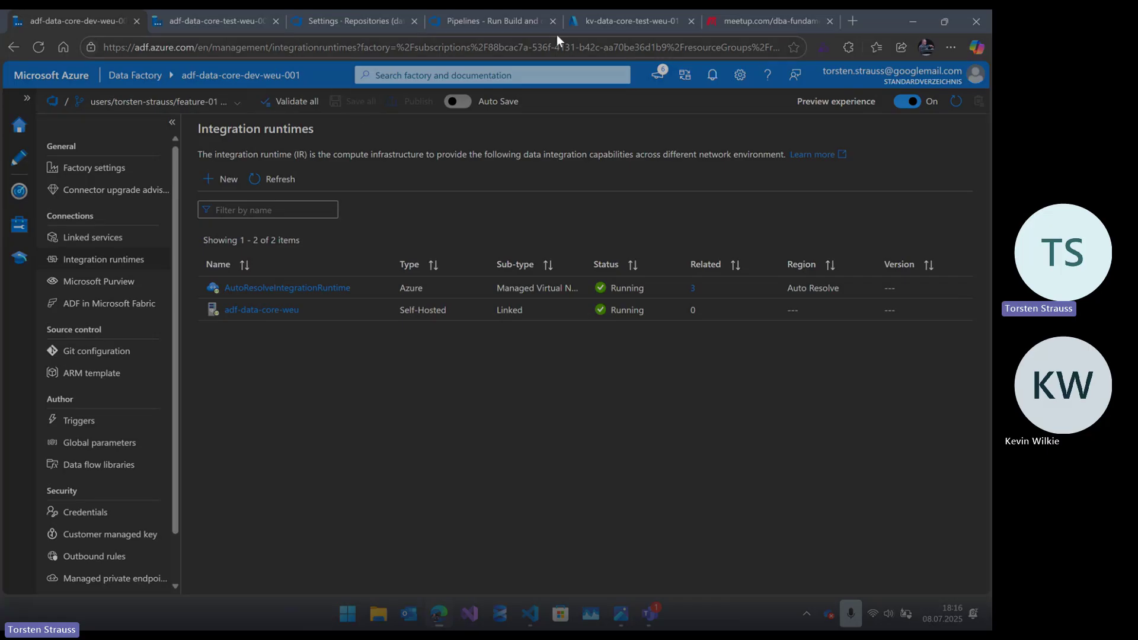
- From resource group rg-data-core-test-weu-001, search the Marketplace for 'data factory' in Azure services only
left_click(585, 23)
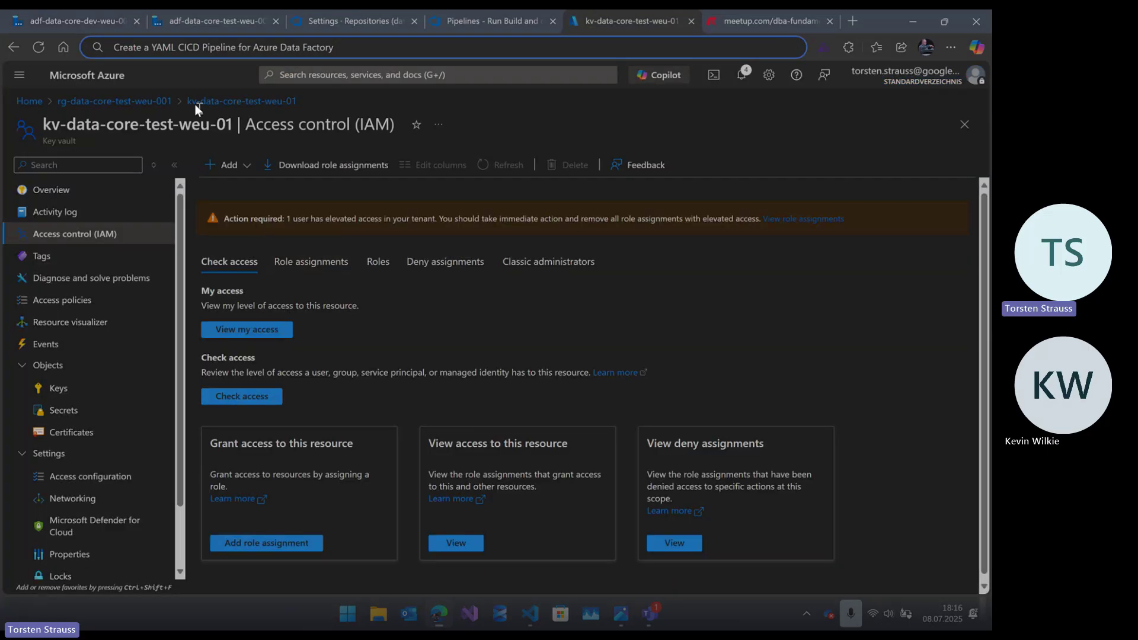
left_click(144, 101)
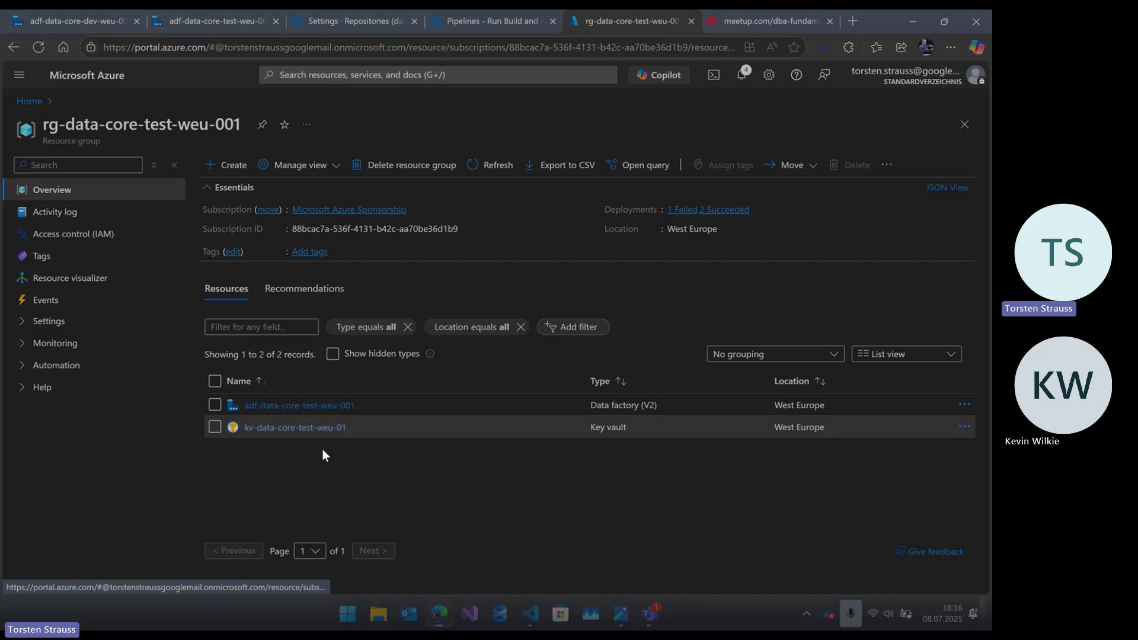
left_click(234, 165)
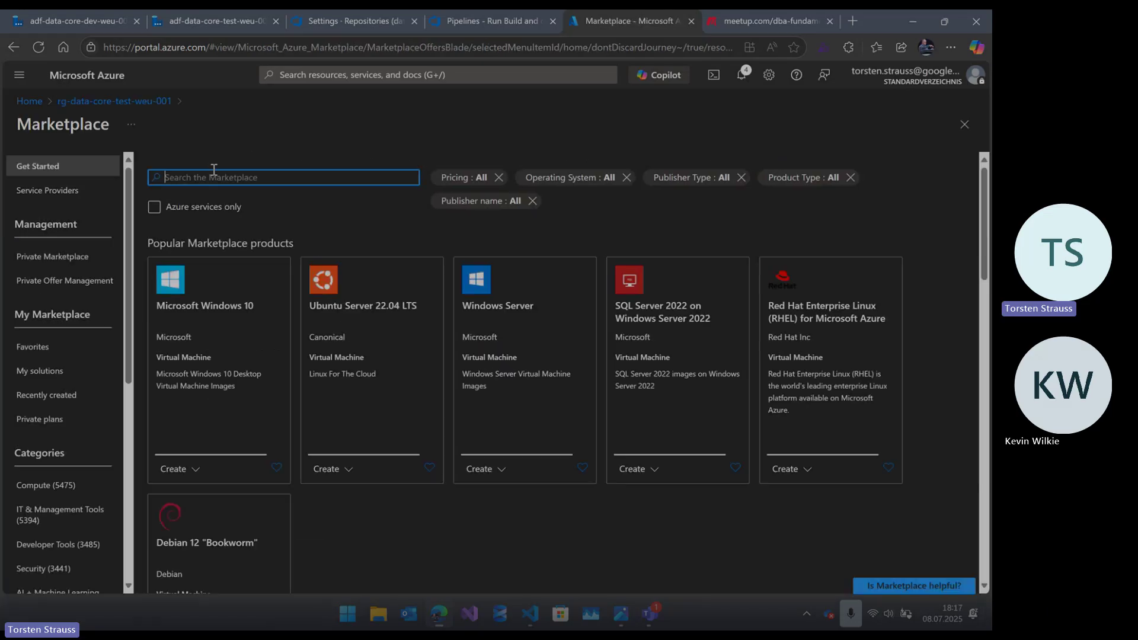
type("data fac")
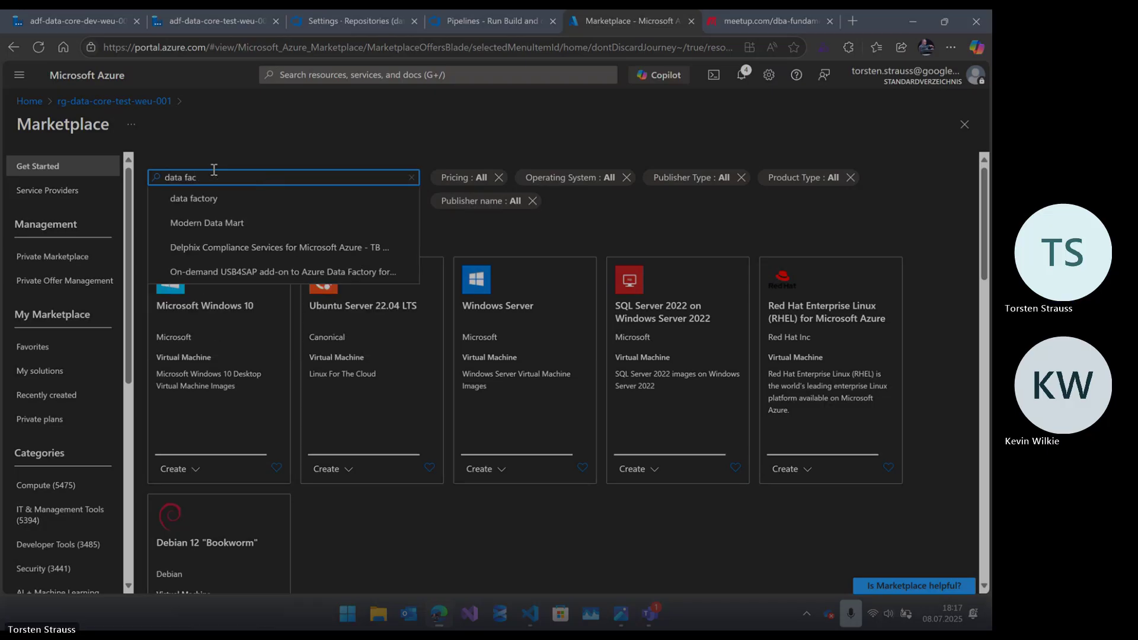
left_click(224, 198)
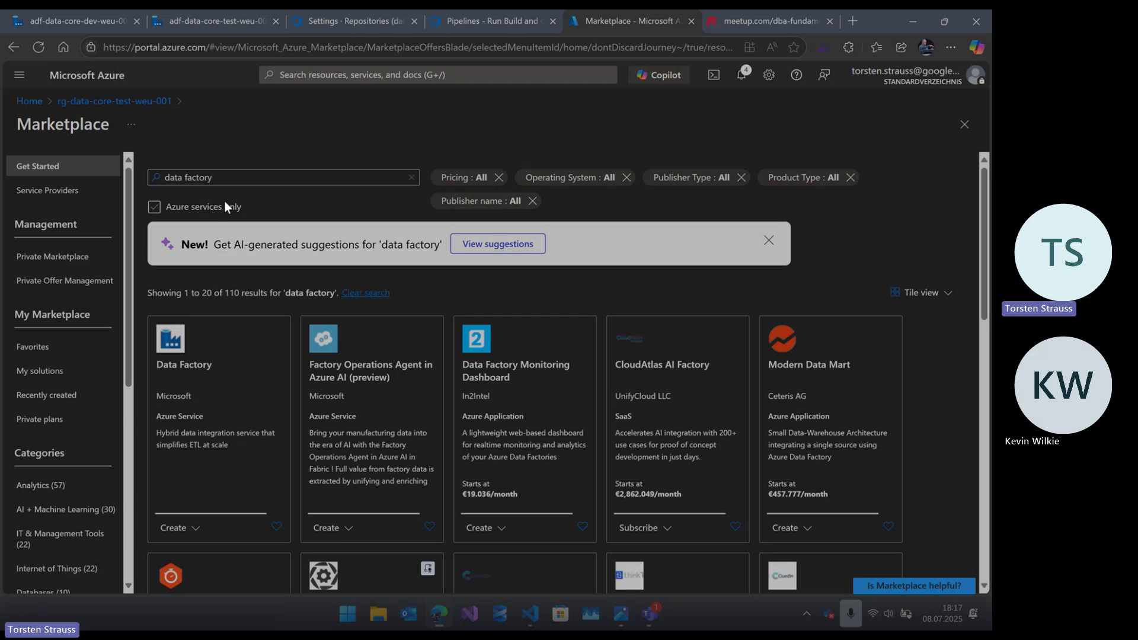
left_click(225, 206)
- Start a new data factory named 'test' in region Germany West Central
left_click(182, 406)
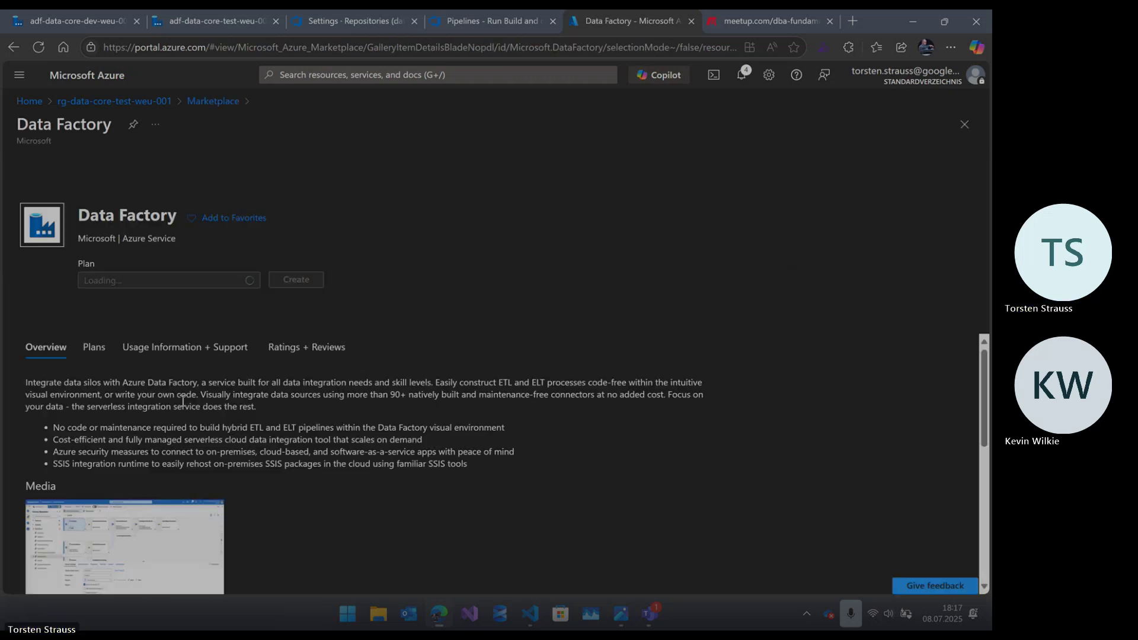
left_click(307, 303)
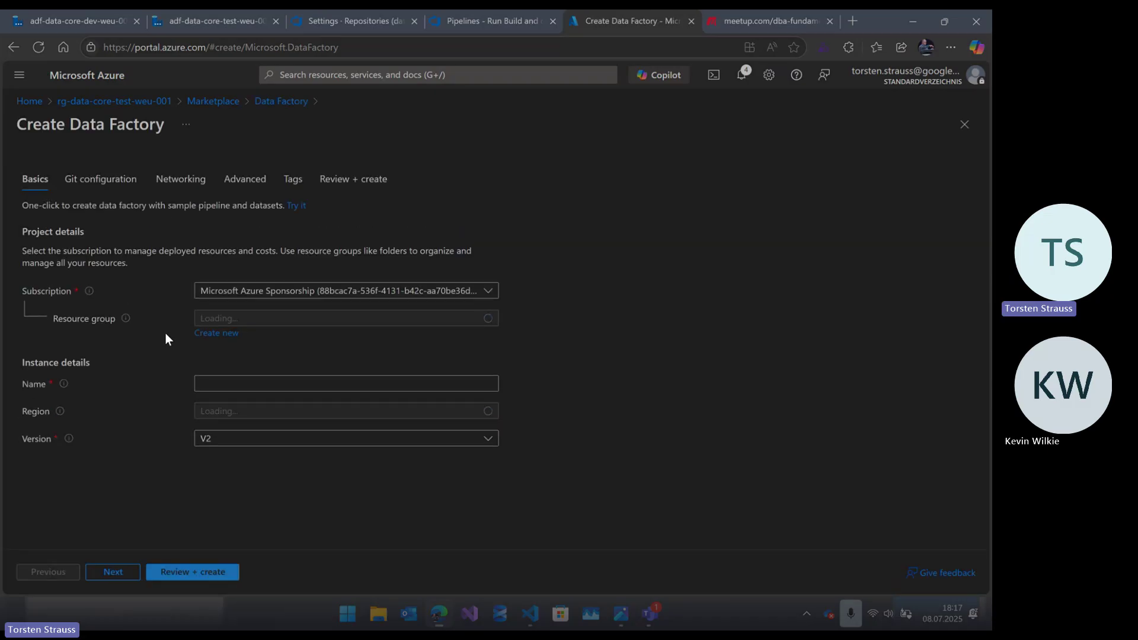
left_click(238, 380)
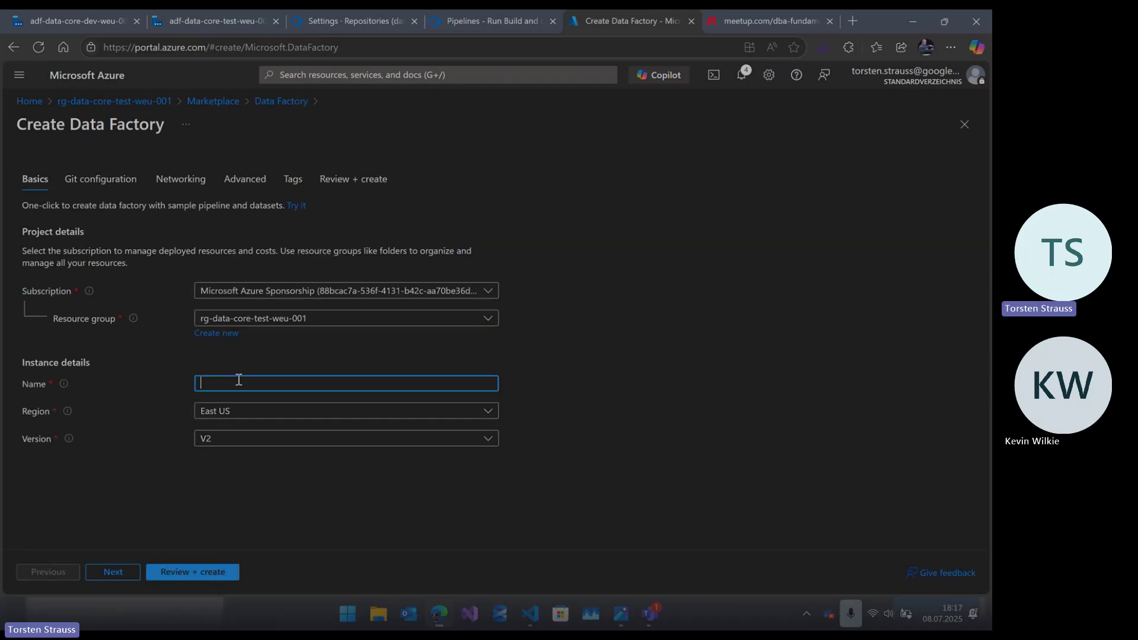
type("test")
left_click(254, 411)
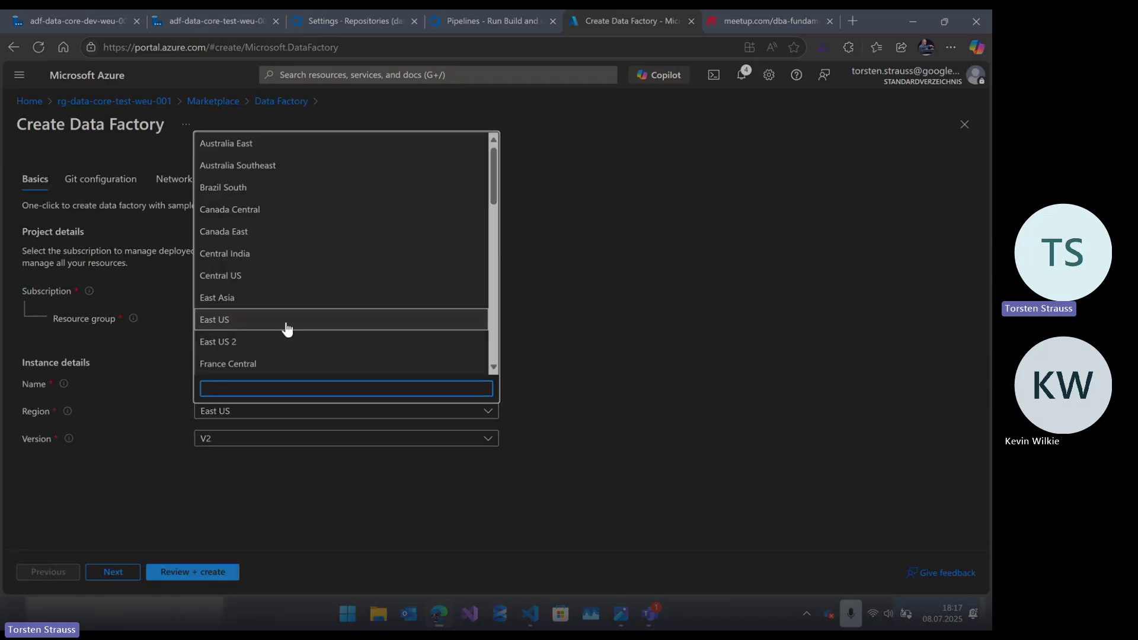
scroll(297, 251, "down", 1)
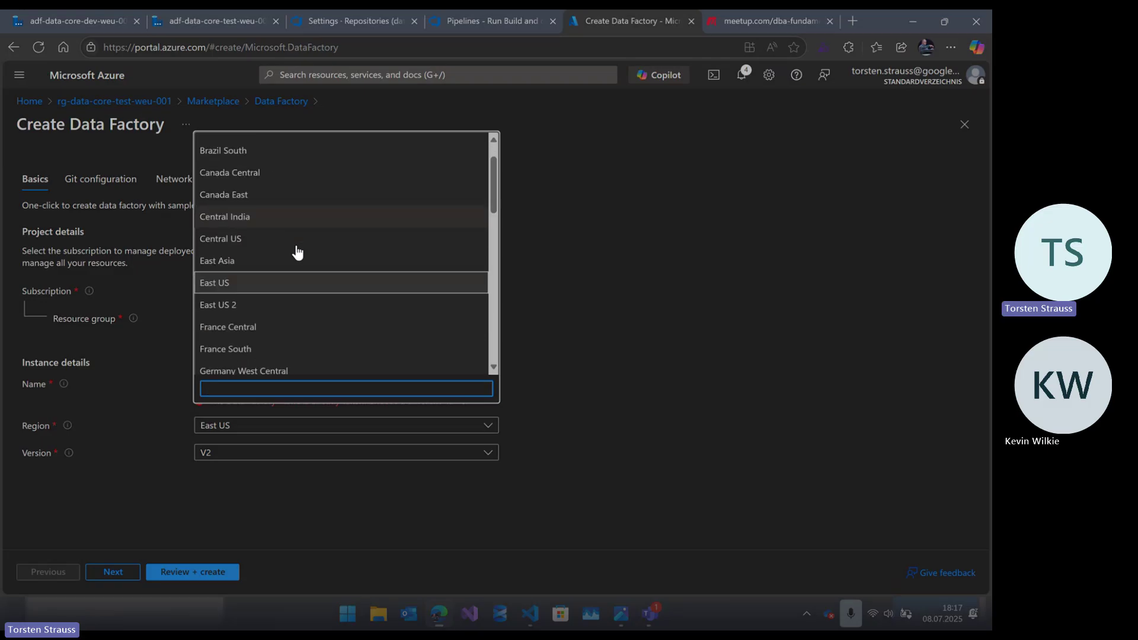
scroll(293, 308, "down", 3)
left_click(295, 226)
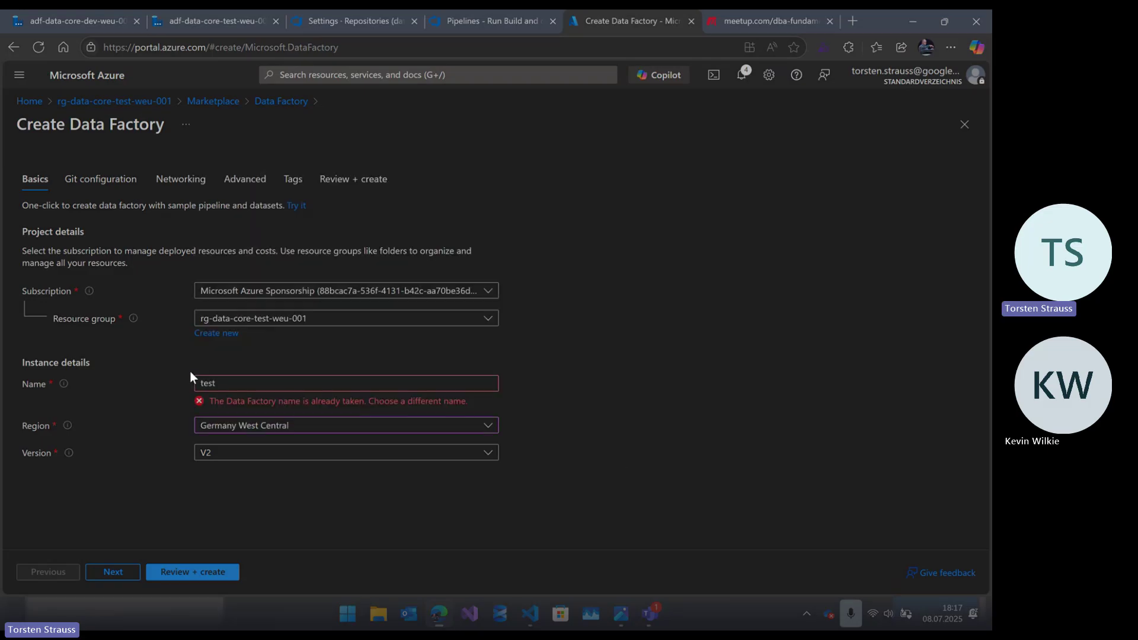
- Change the taken name to test132345, advance to Git configuration, then return to the dev factory
left_click(352, 386)
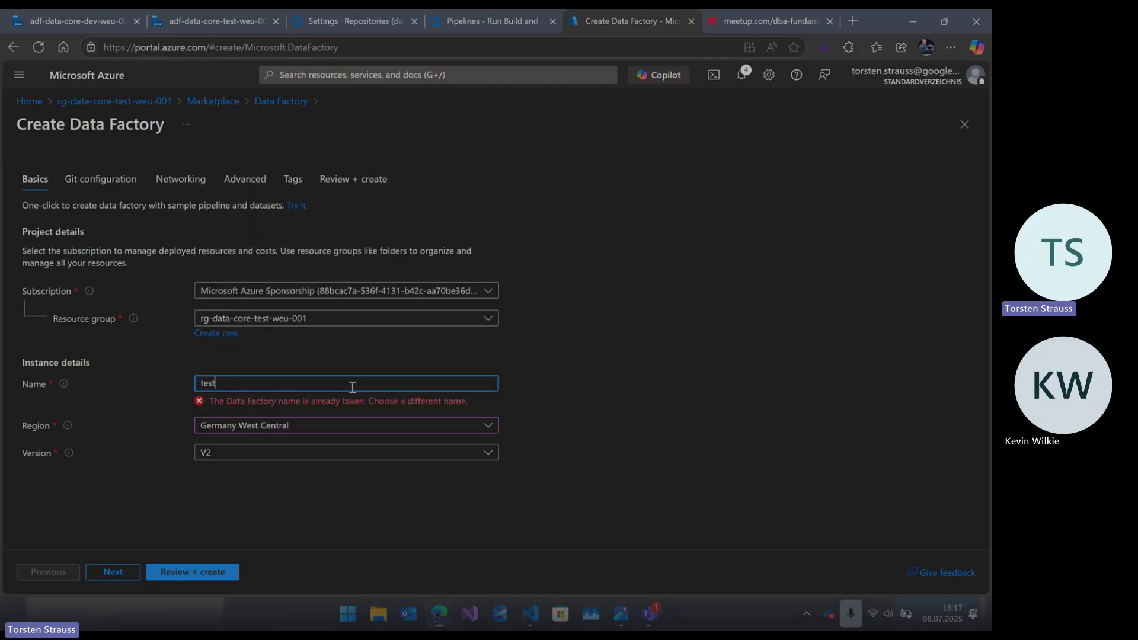
type("132345")
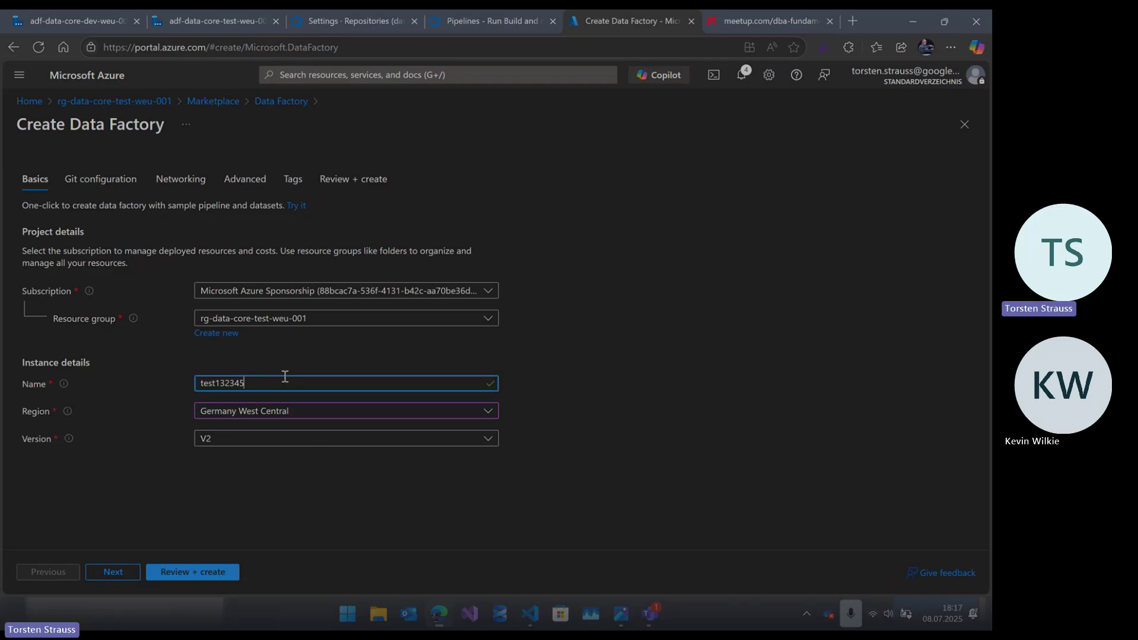
left_click(115, 572)
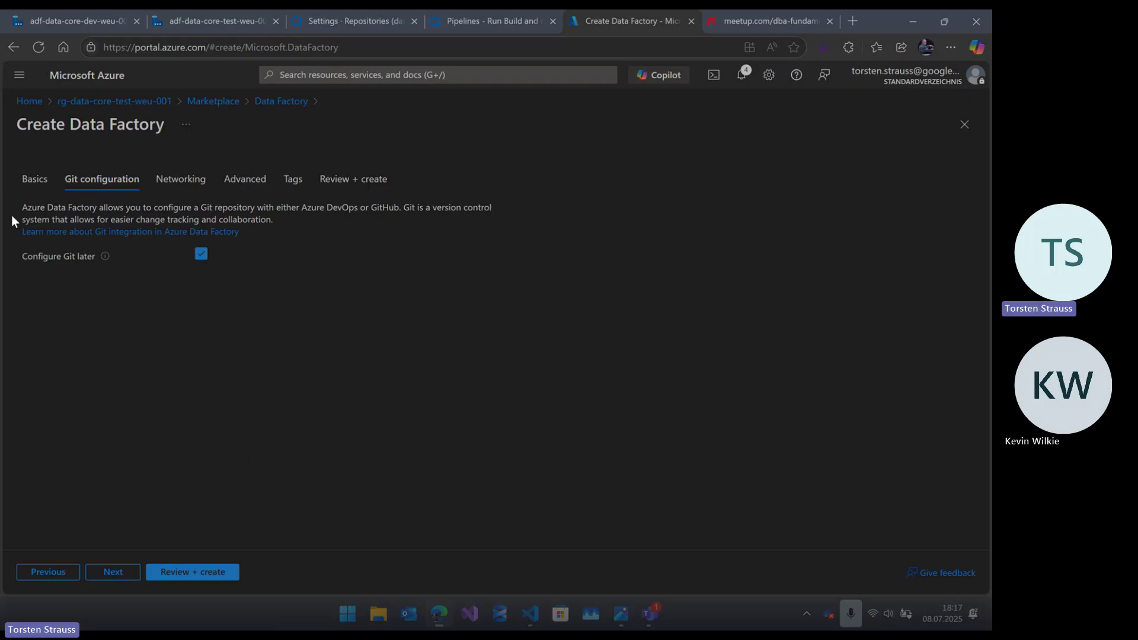
left_click(58, 12)
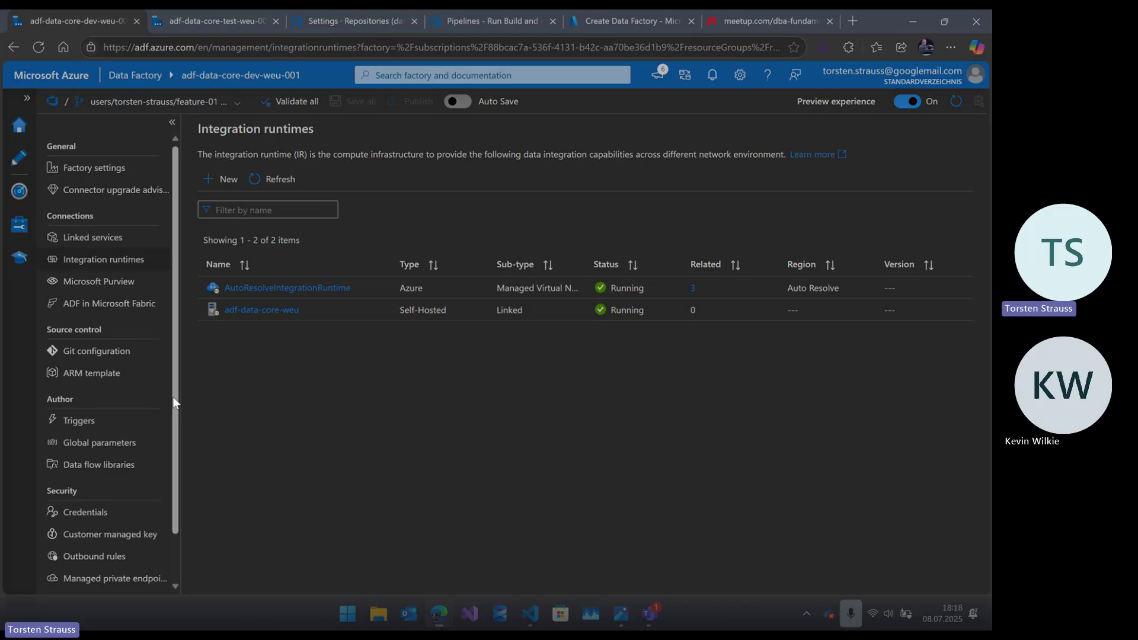
- Show the dev factory's Azure DevOps Git settings: project data-core, repository adf-data-core, branch main
scroll(173, 396, "down", 2)
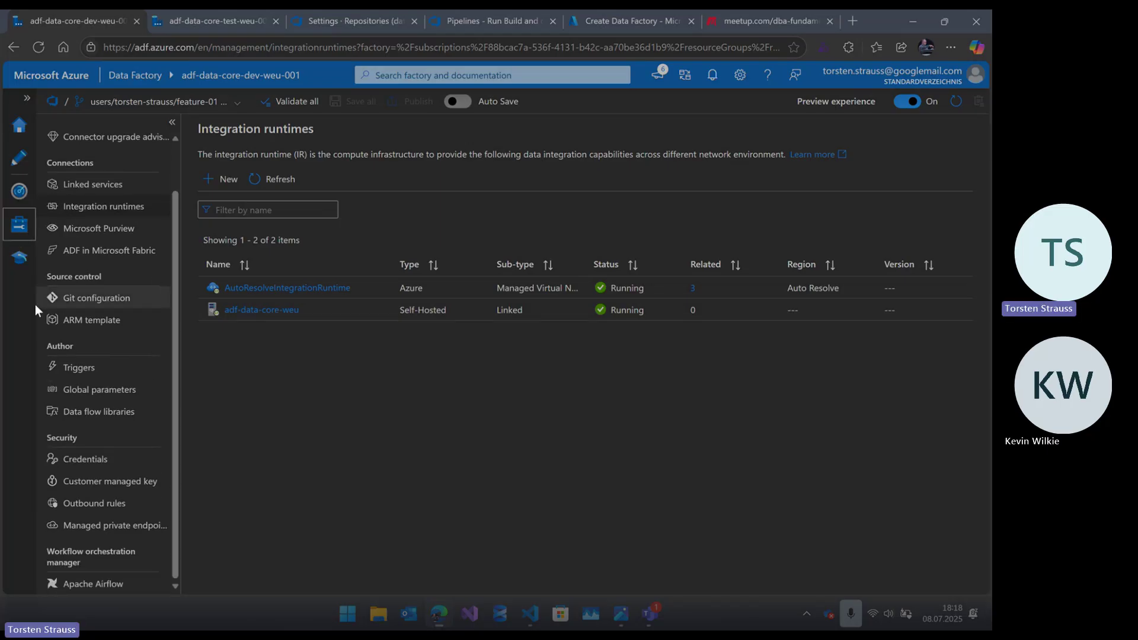
left_click(92, 303)
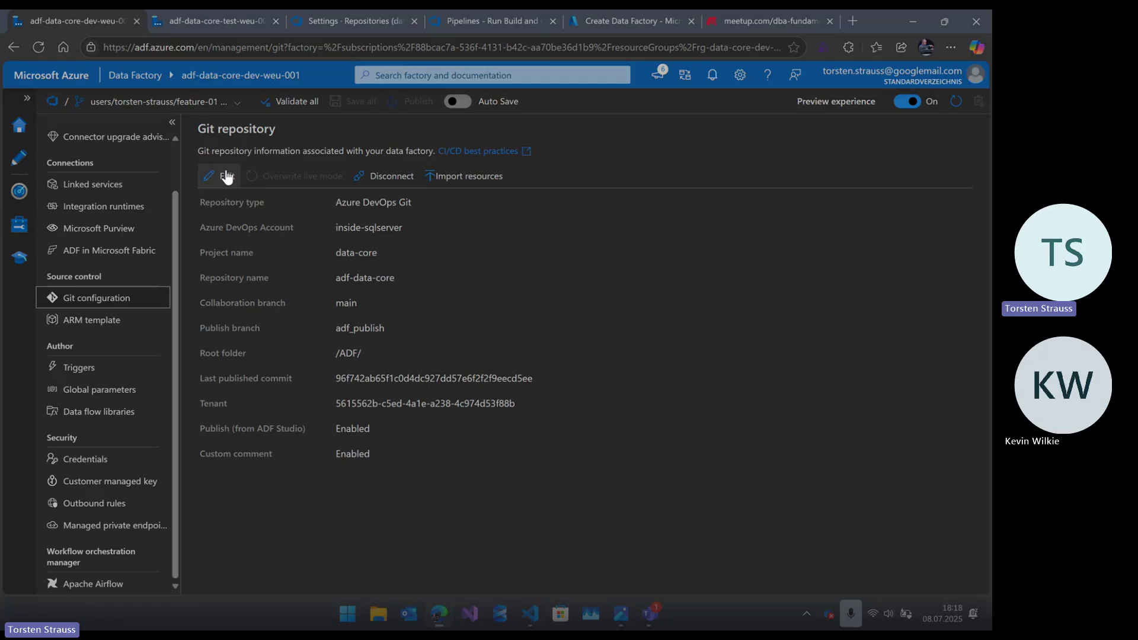
left_click_drag(200, 203, 265, 202)
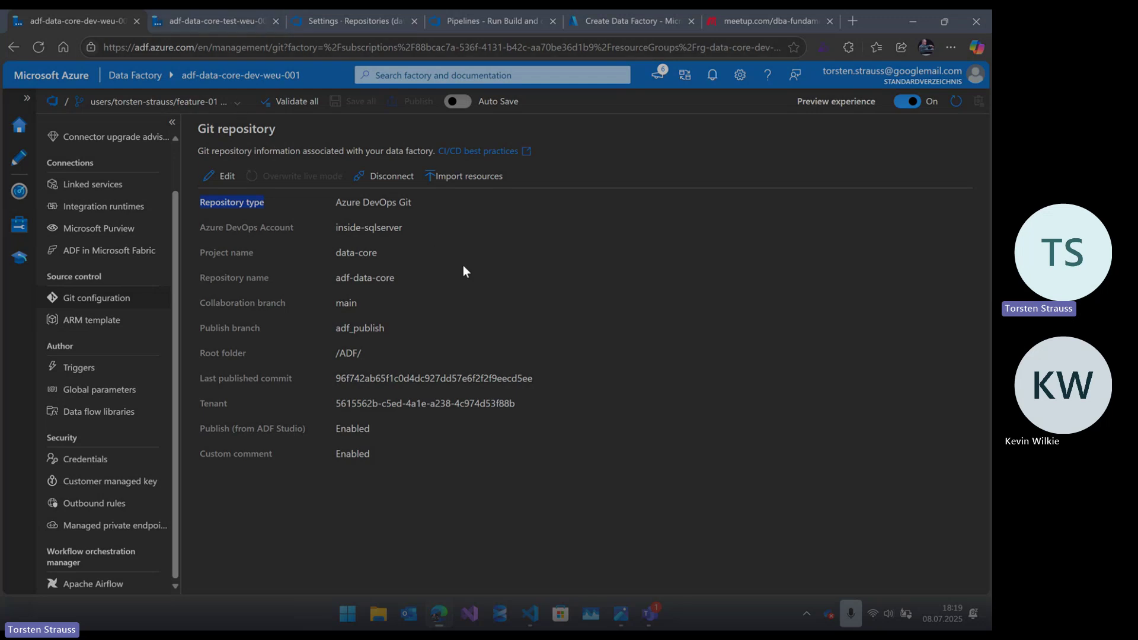
left_click(340, 24)
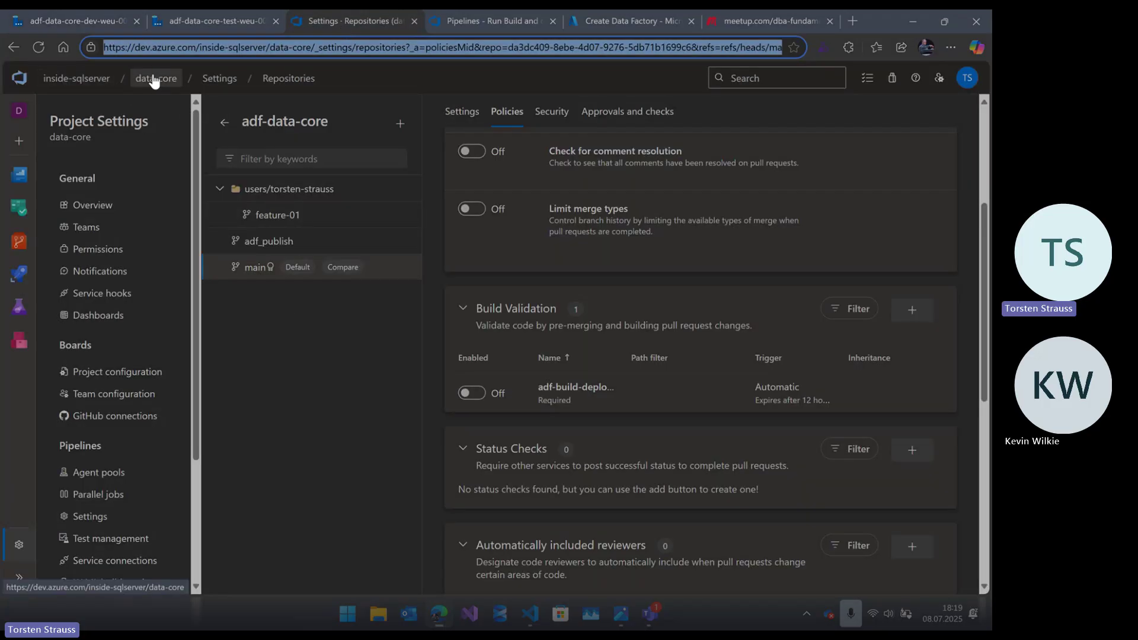
left_click(208, 17)
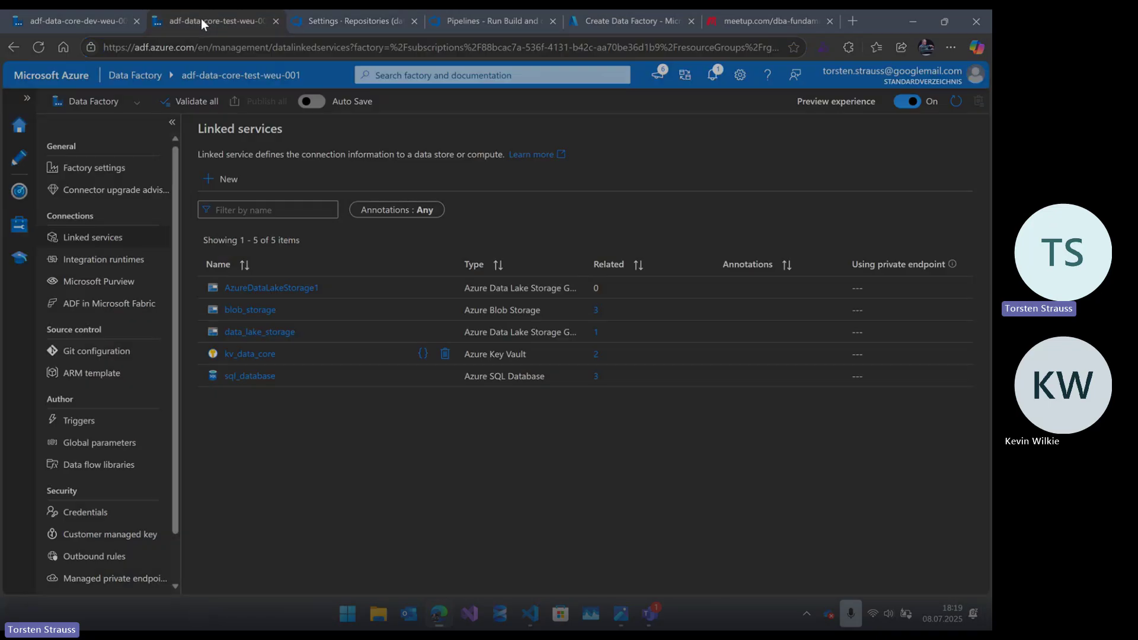
left_click(99, 13)
left_click_drag(337, 227, 397, 227)
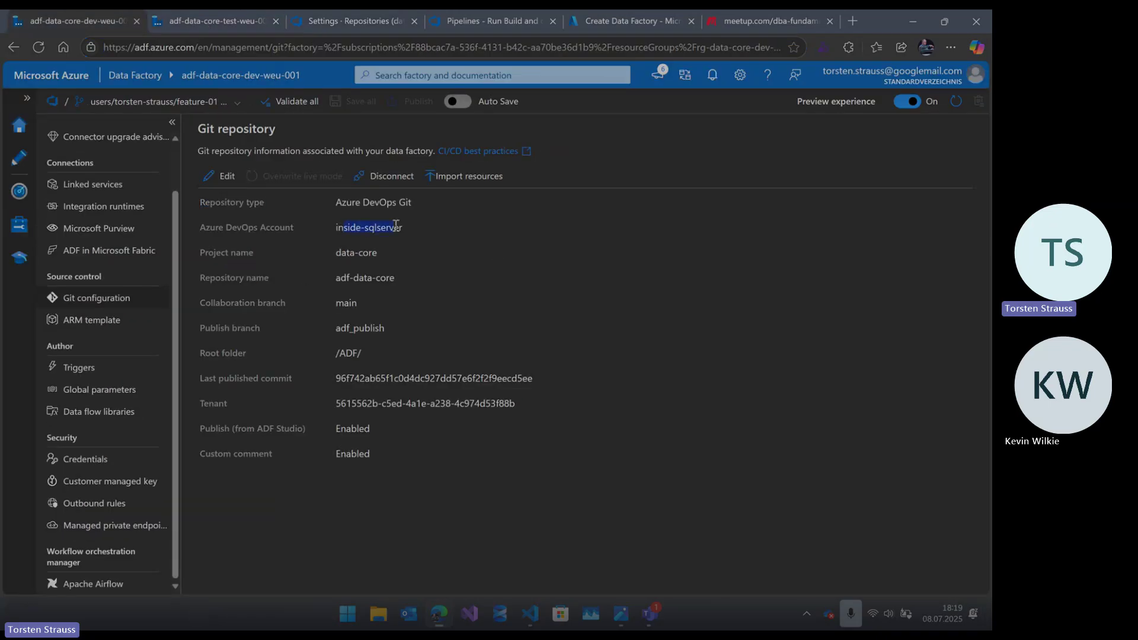
left_click_drag(340, 253, 426, 277)
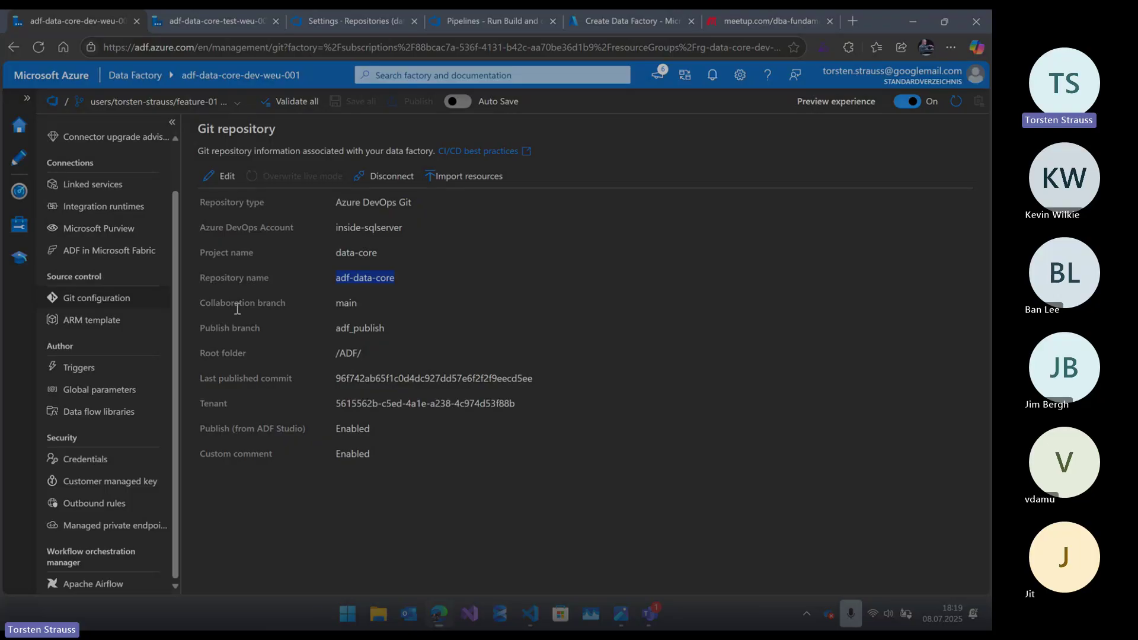
left_click(343, 307)
double_click(343, 307)
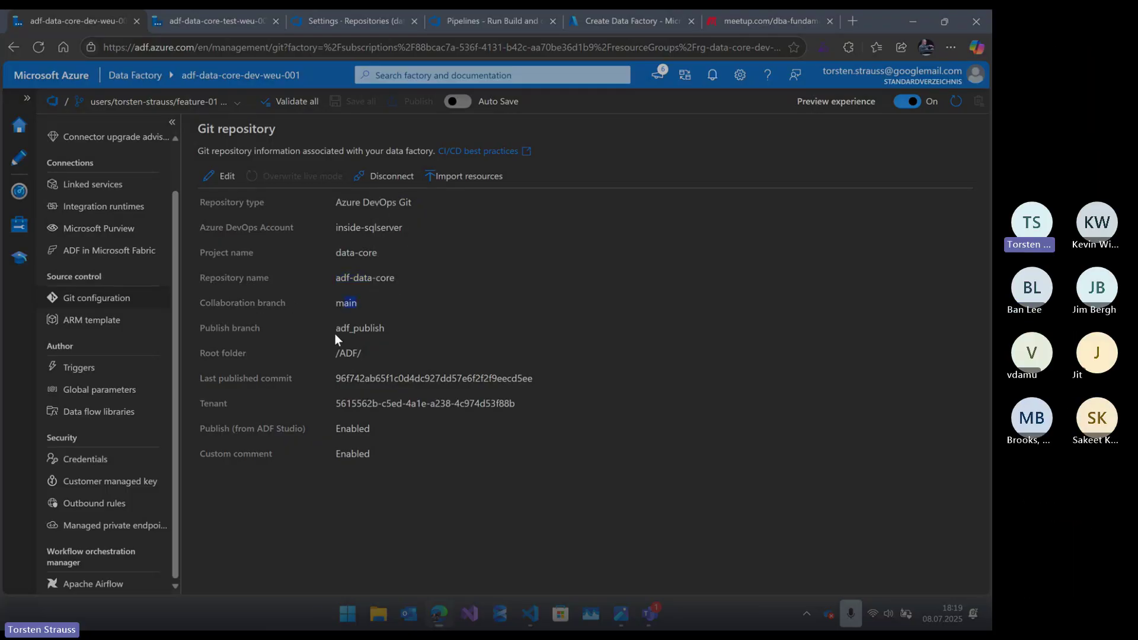
left_click_drag(336, 332, 394, 324)
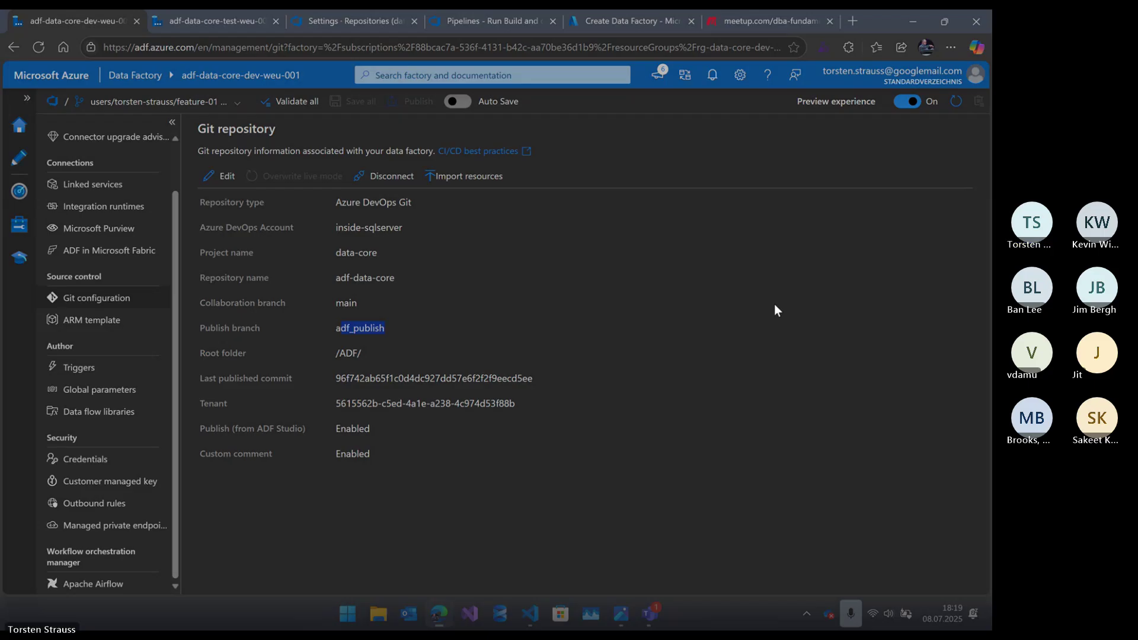
left_click(654, 617)
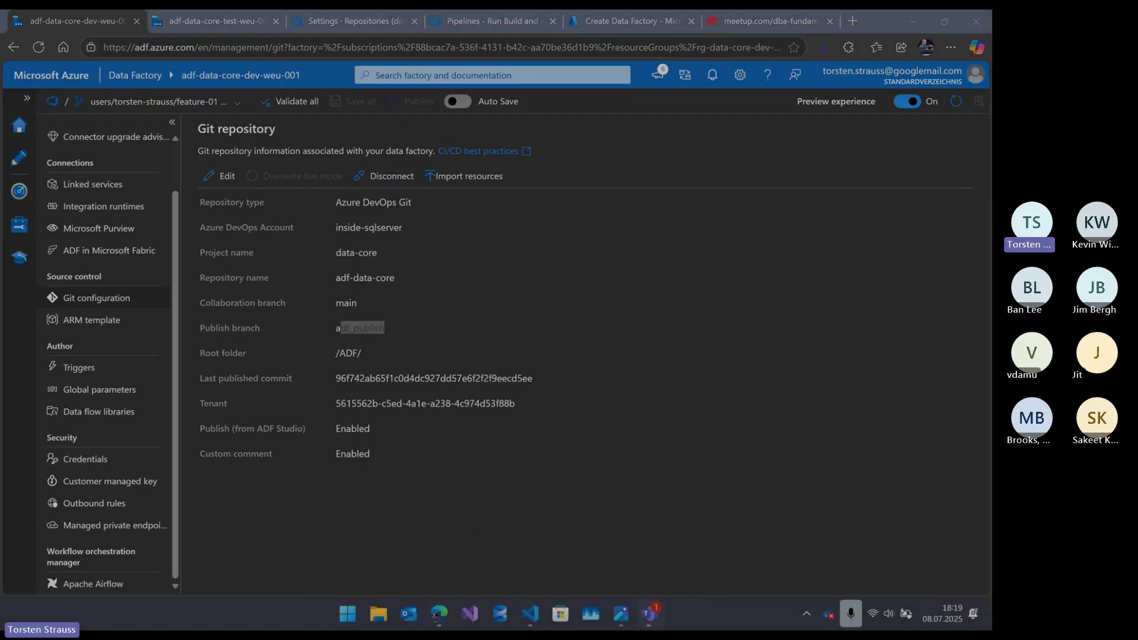
left_click(654, 617)
left_click(224, 176)
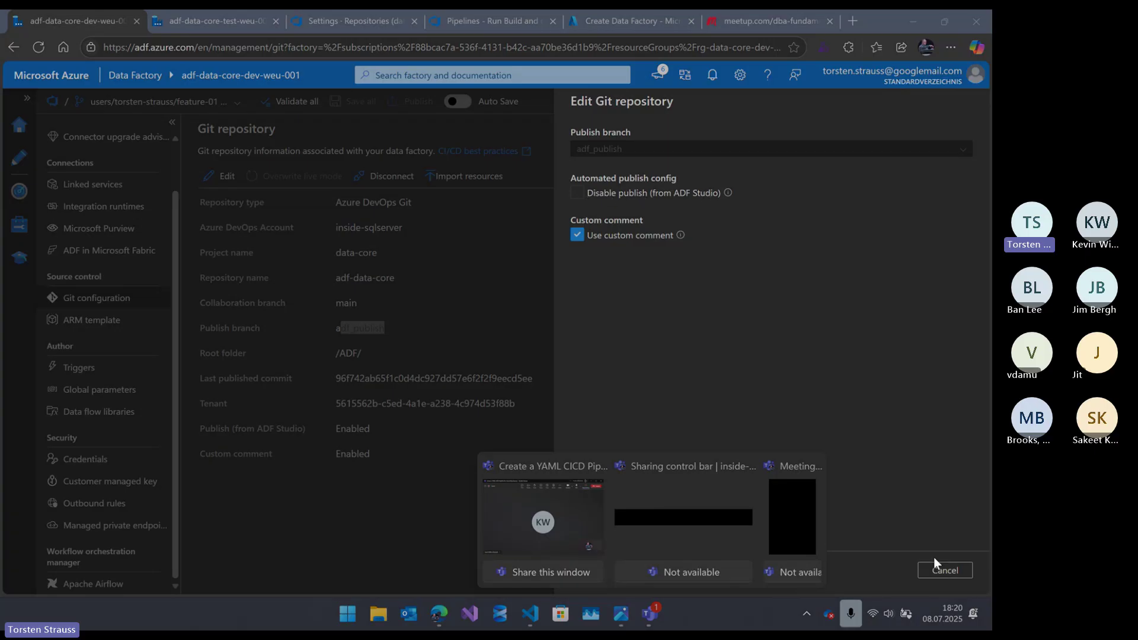
left_click(944, 570)
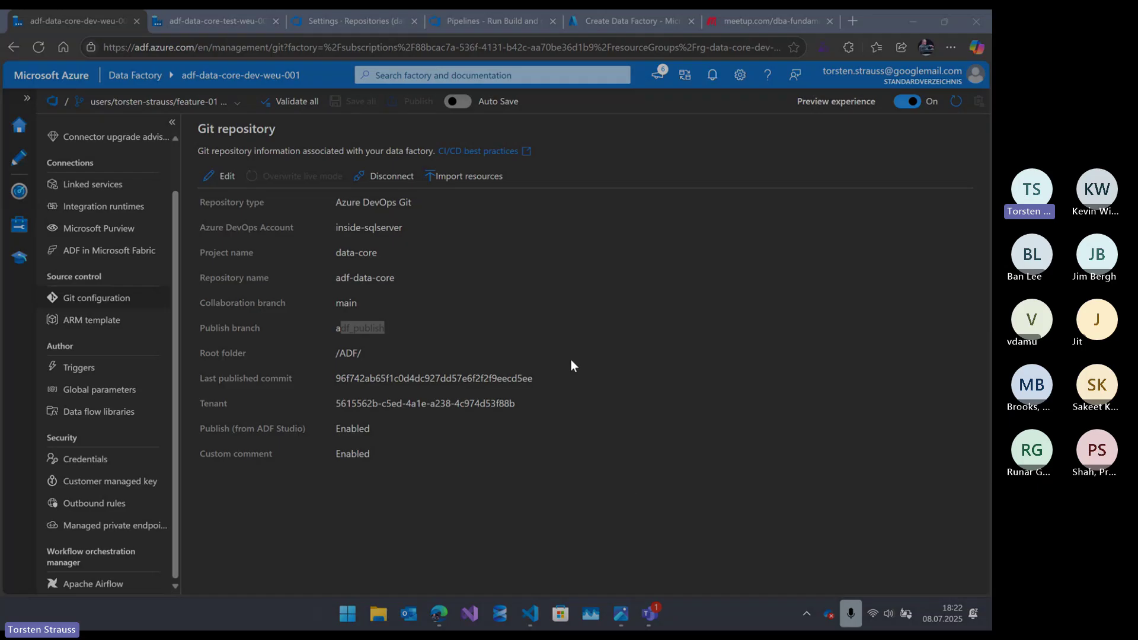
- Show the five linked services of adf-data-core-test-weu-001, including kv_data_core and sql_database
left_click(187, 19)
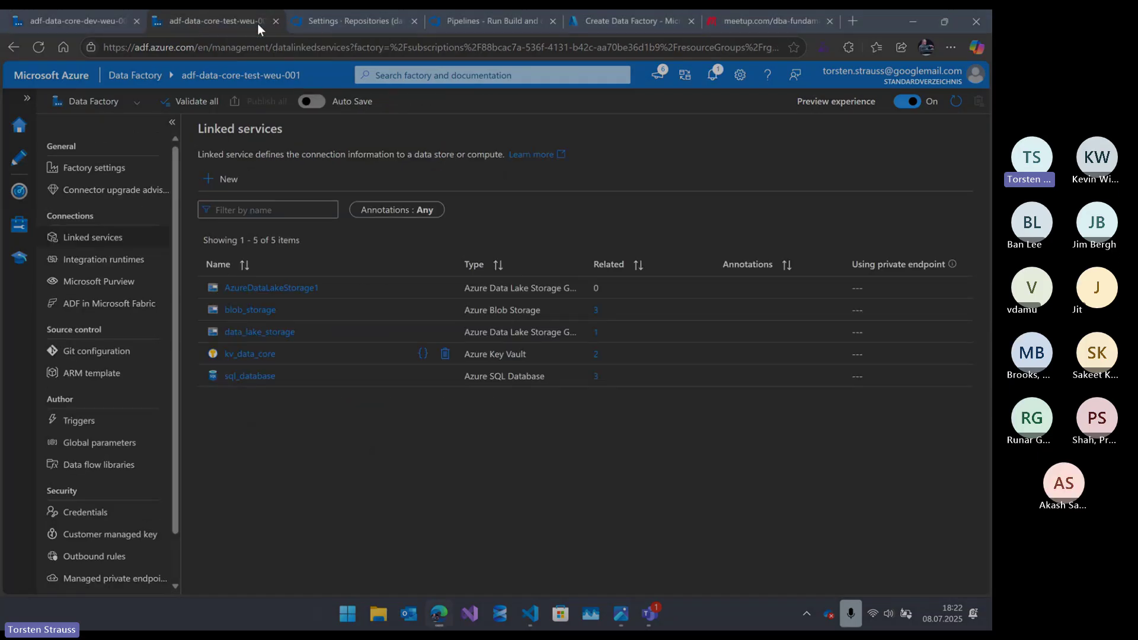
- Restore Edge to a smaller window showing the data-core repository Policies in Azure DevOps
left_click(944, 21)
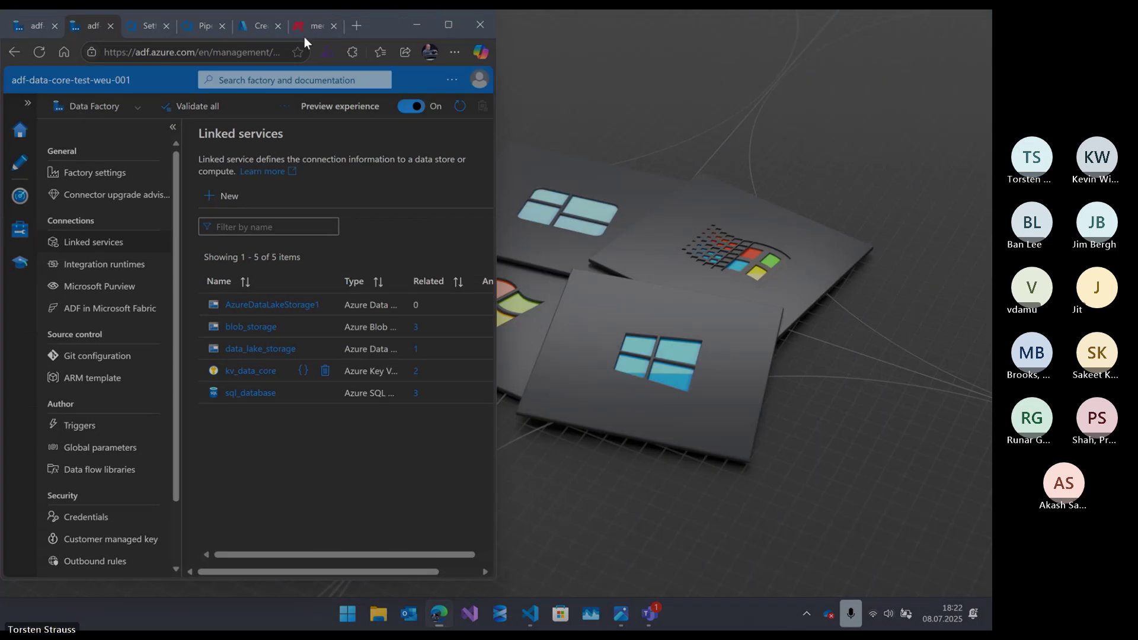
left_click(149, 26)
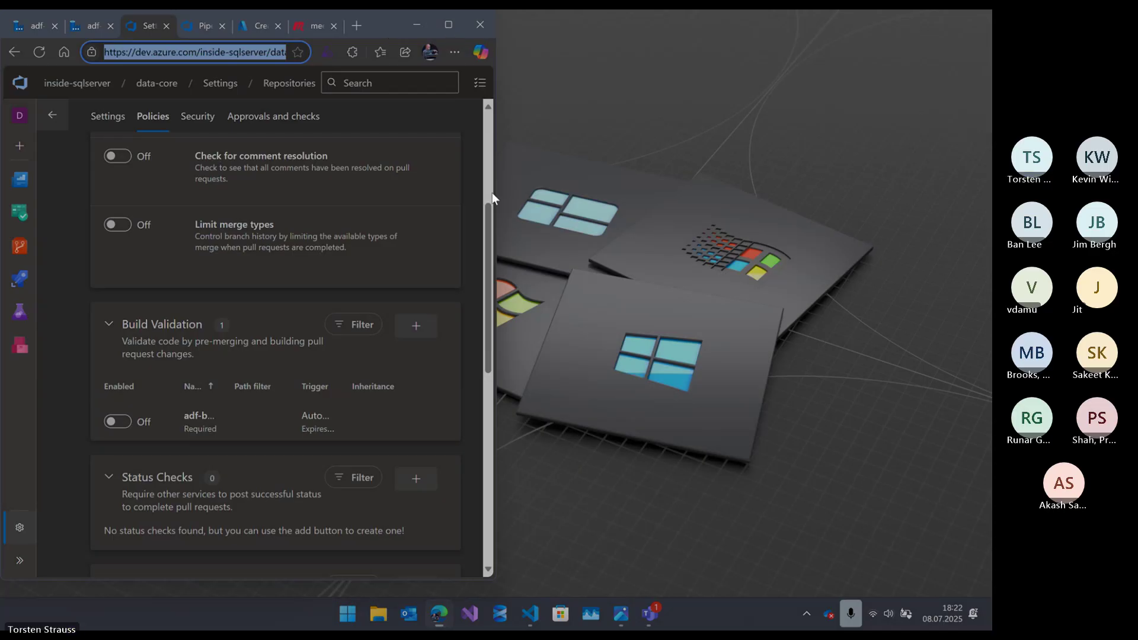
- Cycle through open windows to the ADF version control diagram in Photos and close it
left_click(442, 613)
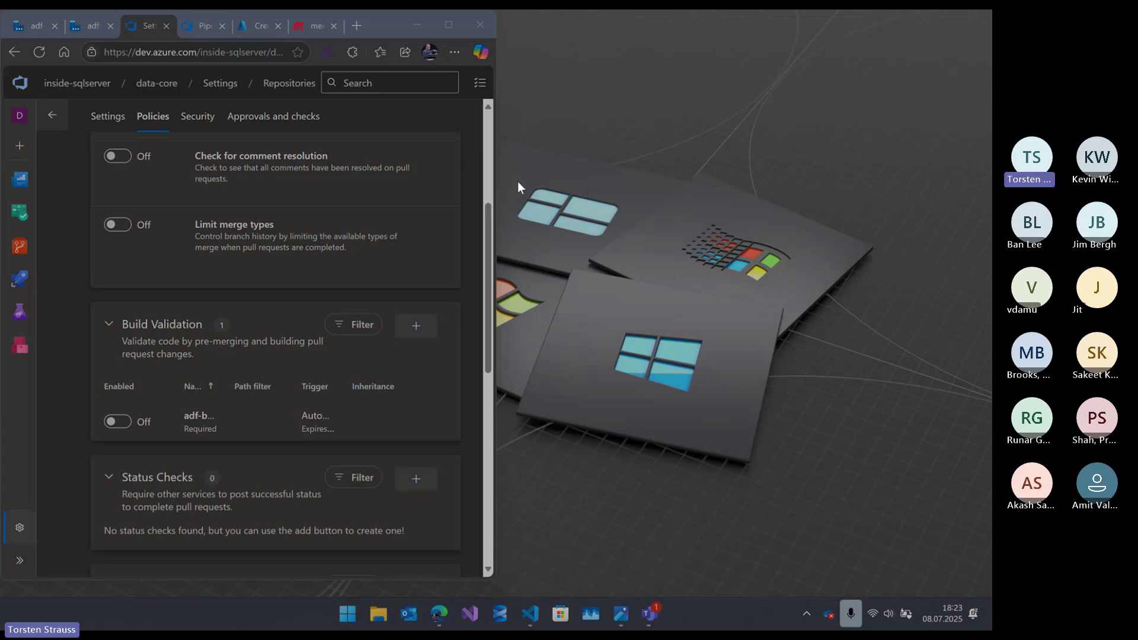
key("alt+Tab")
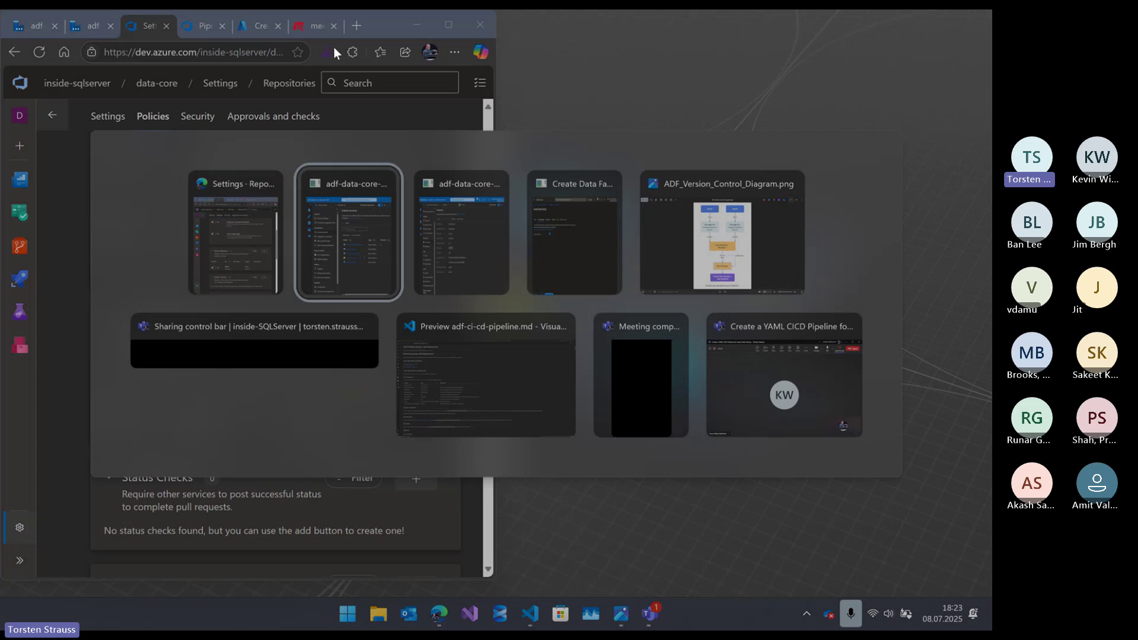
key("alt+Tab")
key("alt+Tab")
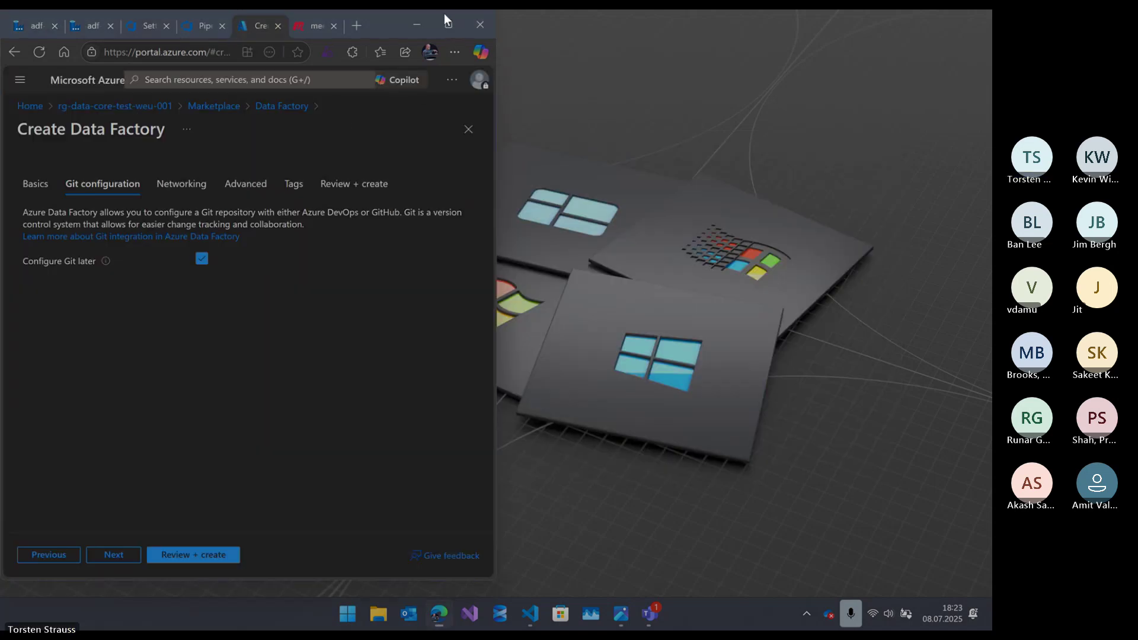
key("alt+Tab")
key("alt+Tab")
key("alt+Tab")
key("alt+Tab")
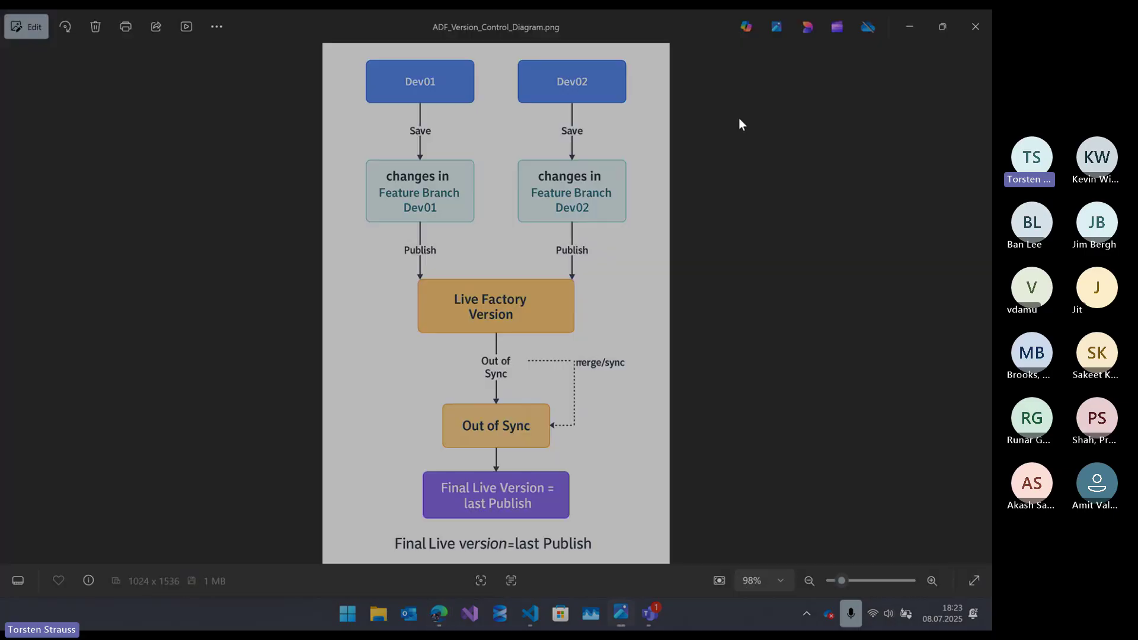
left_click(976, 25)
- Return to the Azure DevOps repository policies page, then minimize everything to the desktop
key("alt+Tab")
key("alt+Tab")
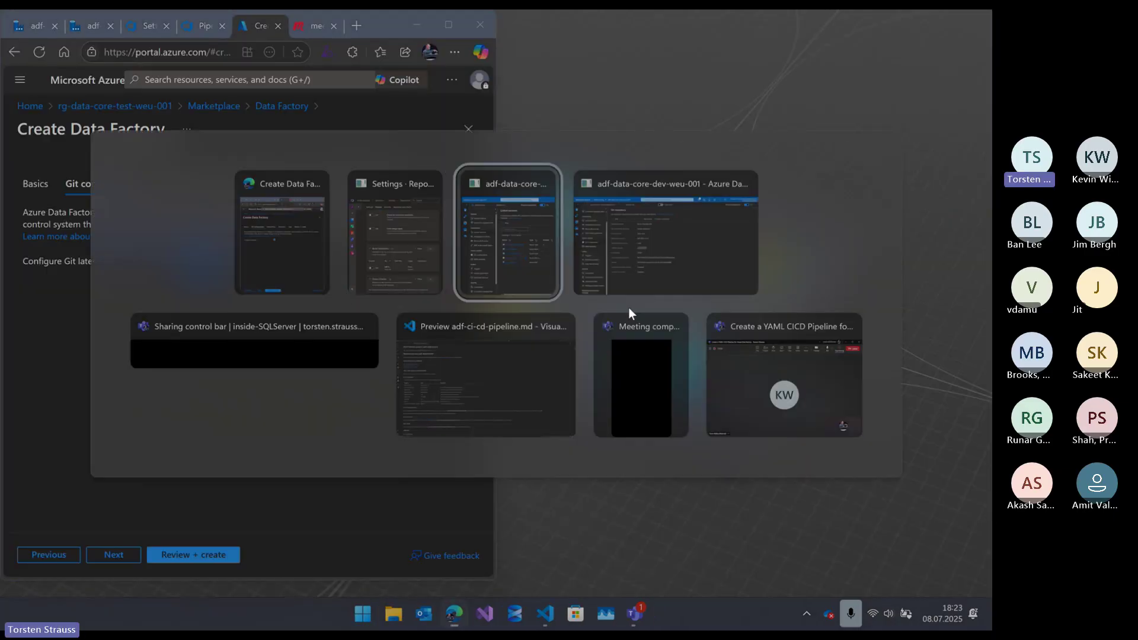
key("alt+Tab")
key("alt+Tab")
key("alt+Tab")
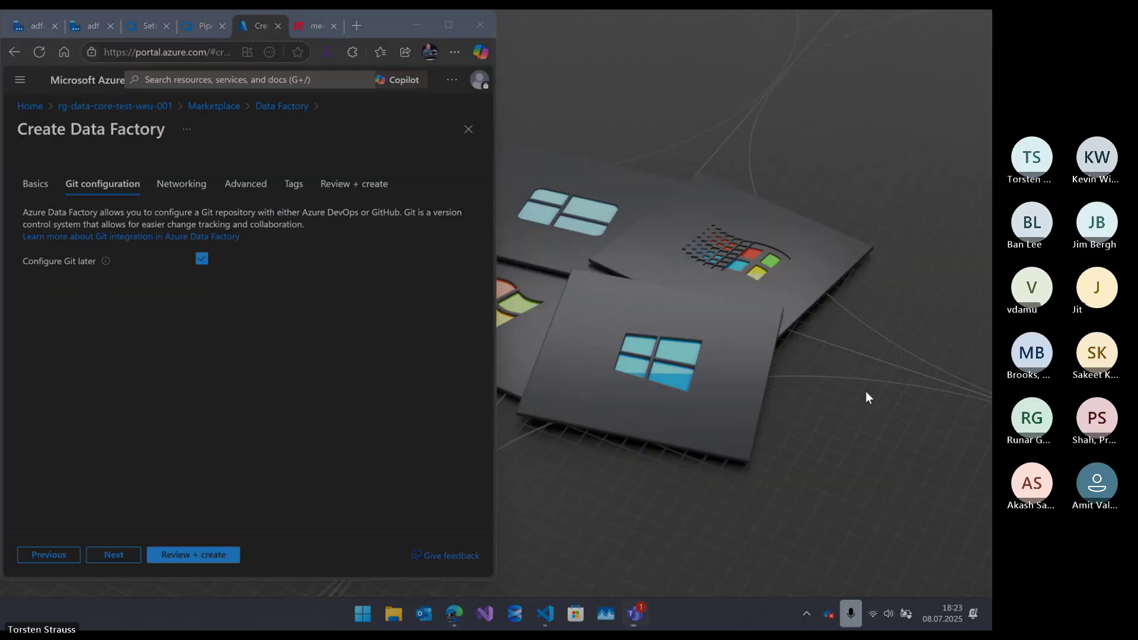
key("alt+Tab")
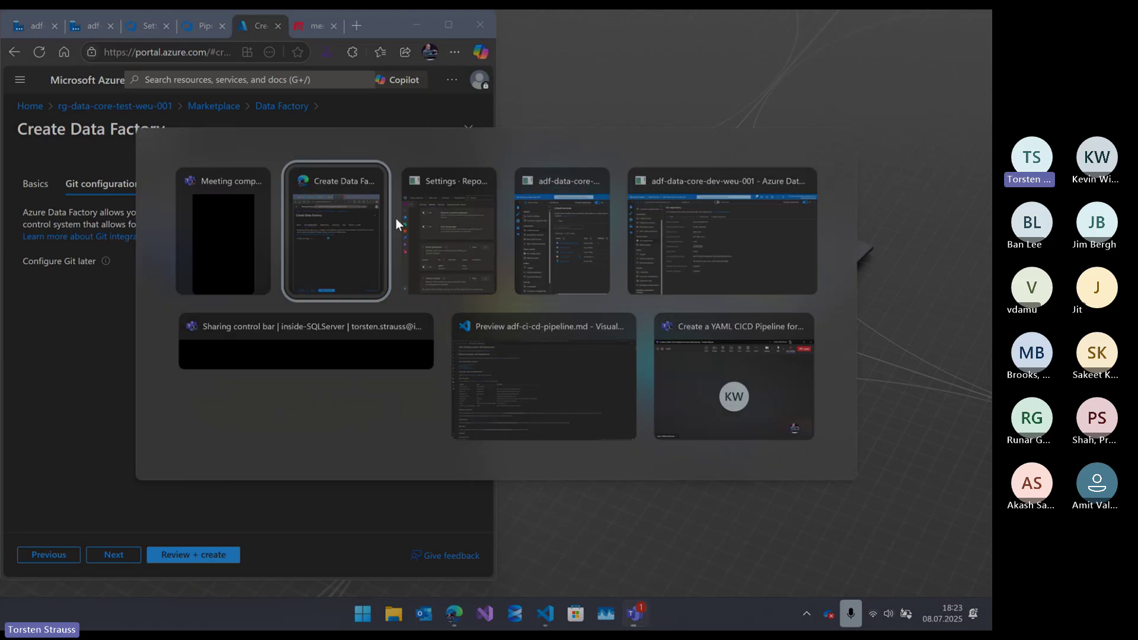
left_click(403, 241)
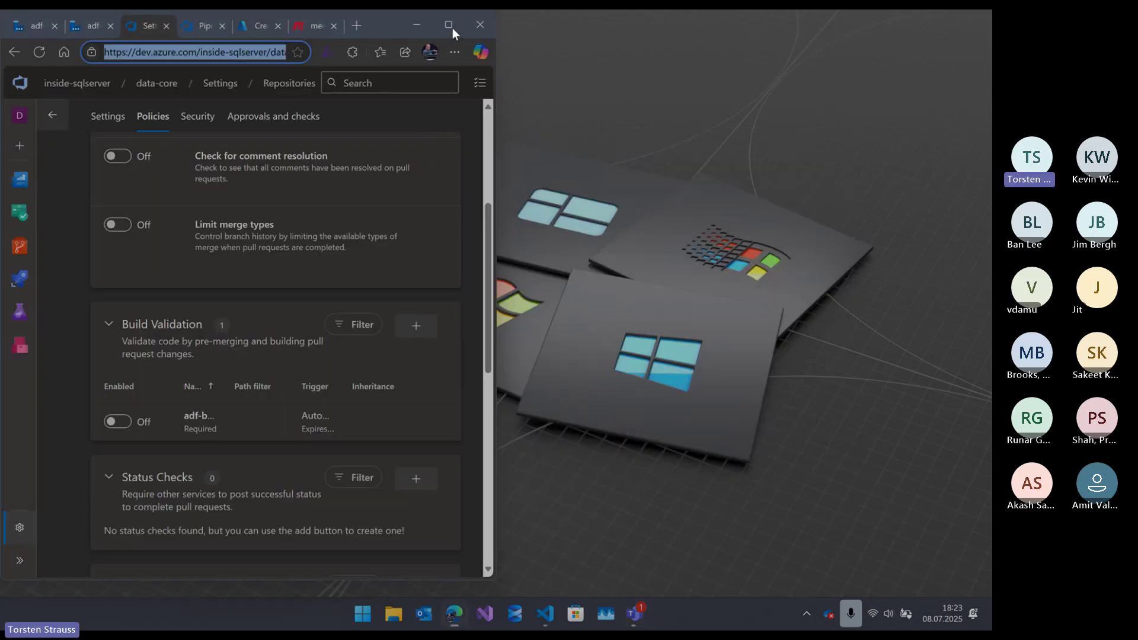
key("super+d")
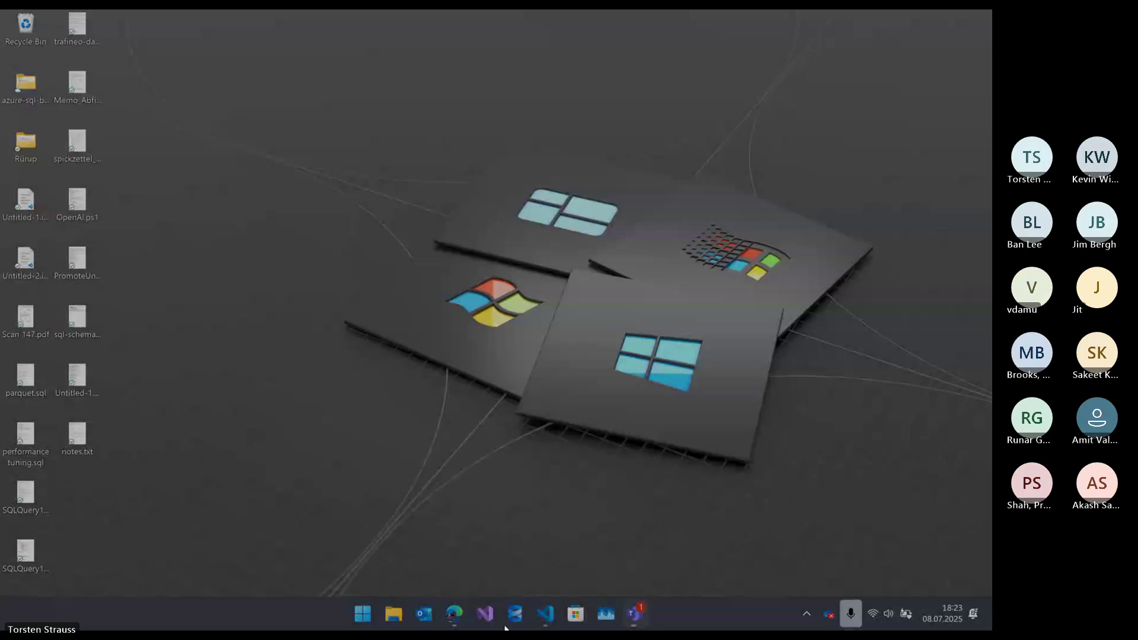
- Restore Edge and widen it to show the main-branch policies full width
mouse_move(452, 611)
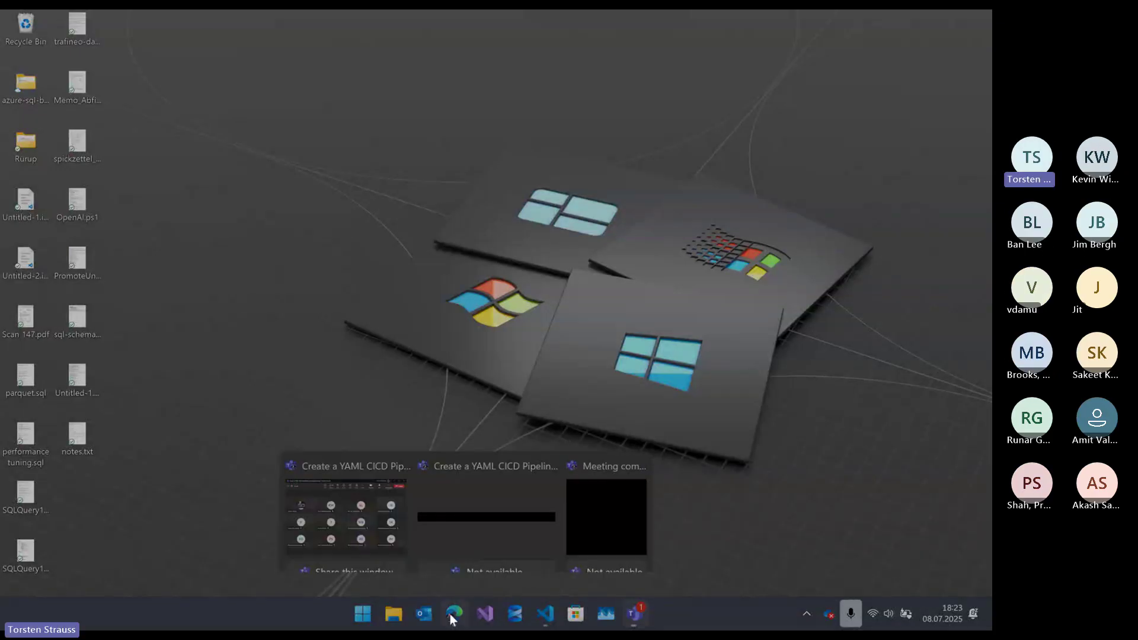
mouse_move(379, 508)
left_click(454, 613)
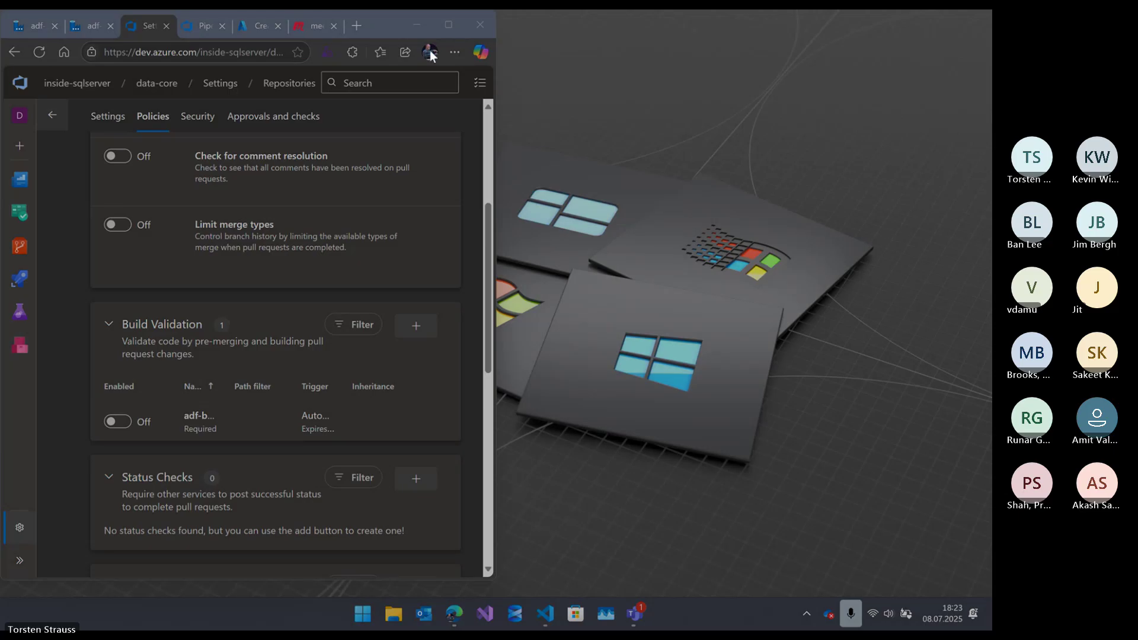
left_click_drag(497, 64, 1015, 64)
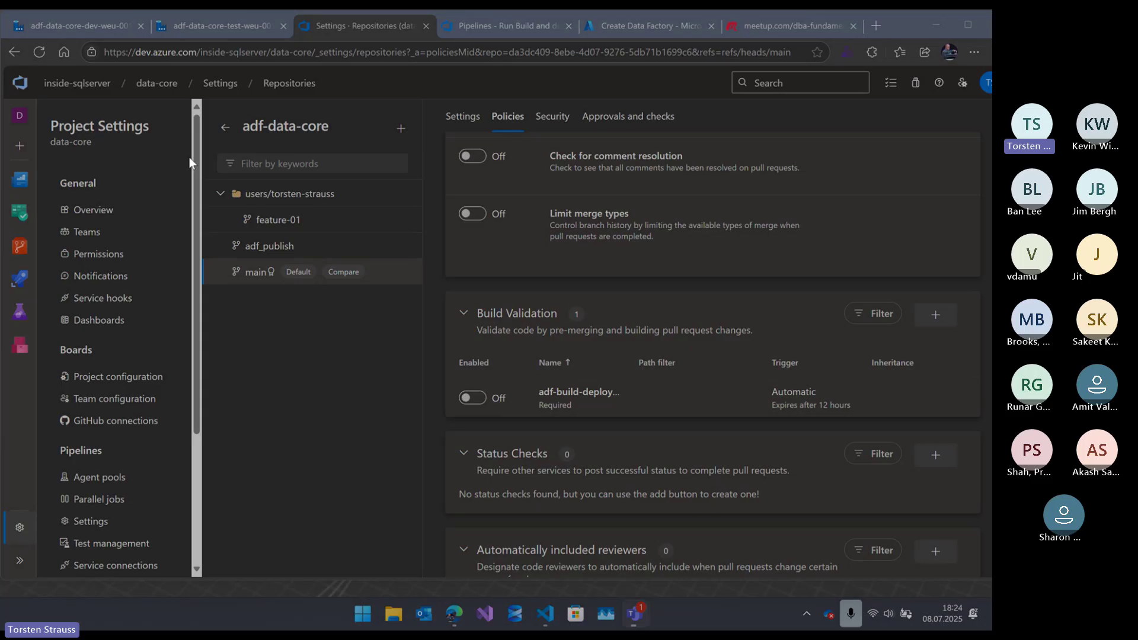
- Open pipeline Environments in a new tab from the Pipelines flyout's link menu
mouse_move(60, 26)
mouse_move(20, 279)
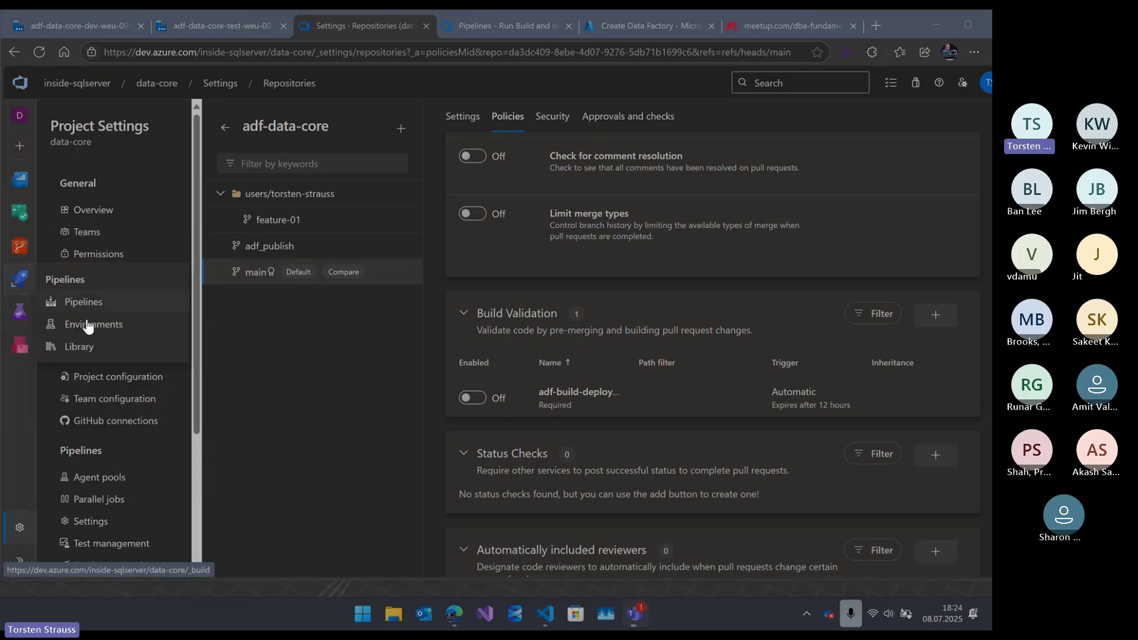
right_click(86, 324)
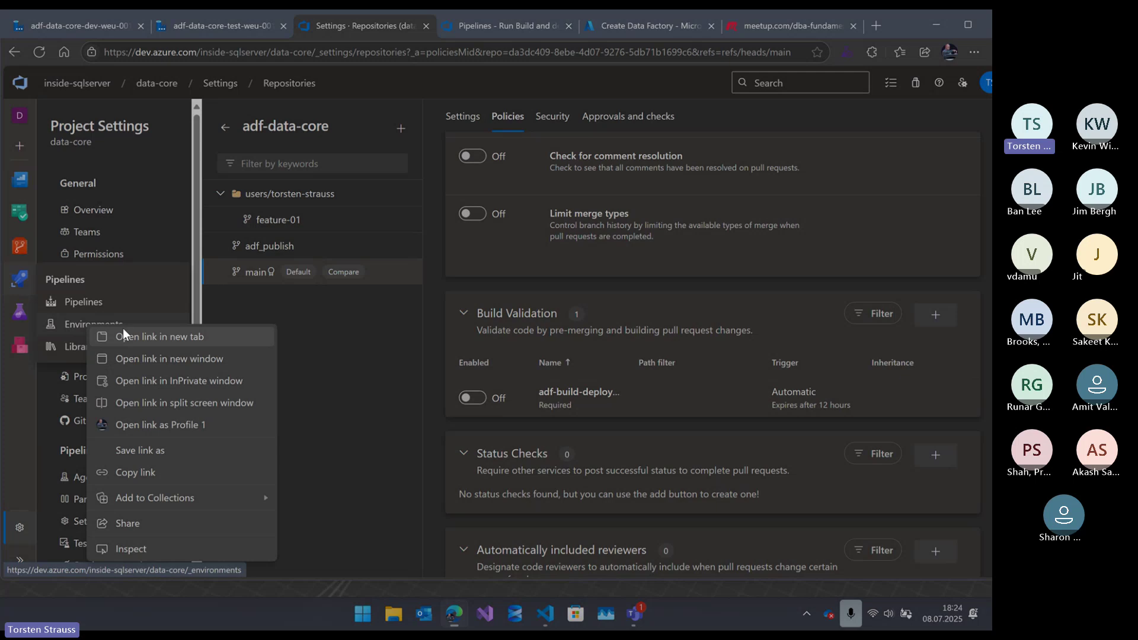
left_click(161, 336)
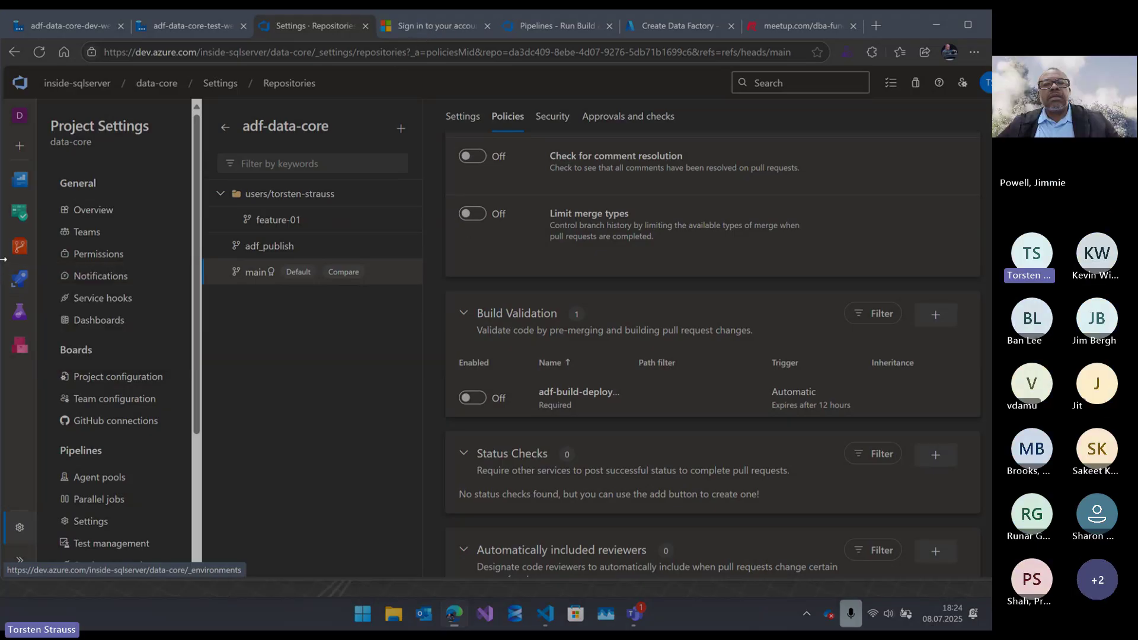
mouse_move(453, 24)
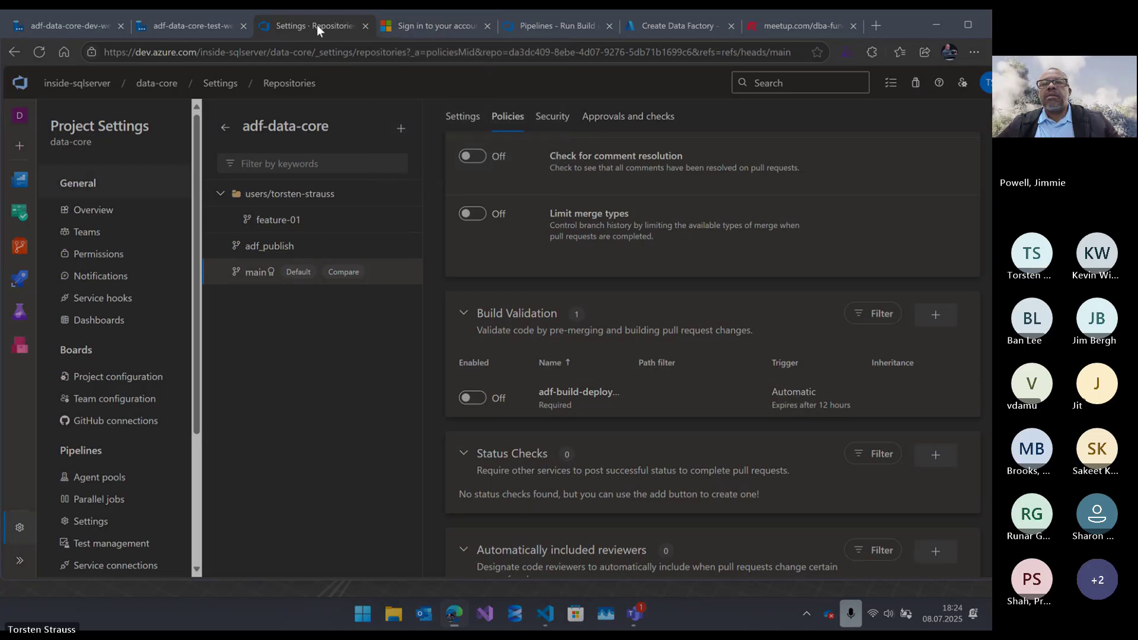
left_click(934, 21)
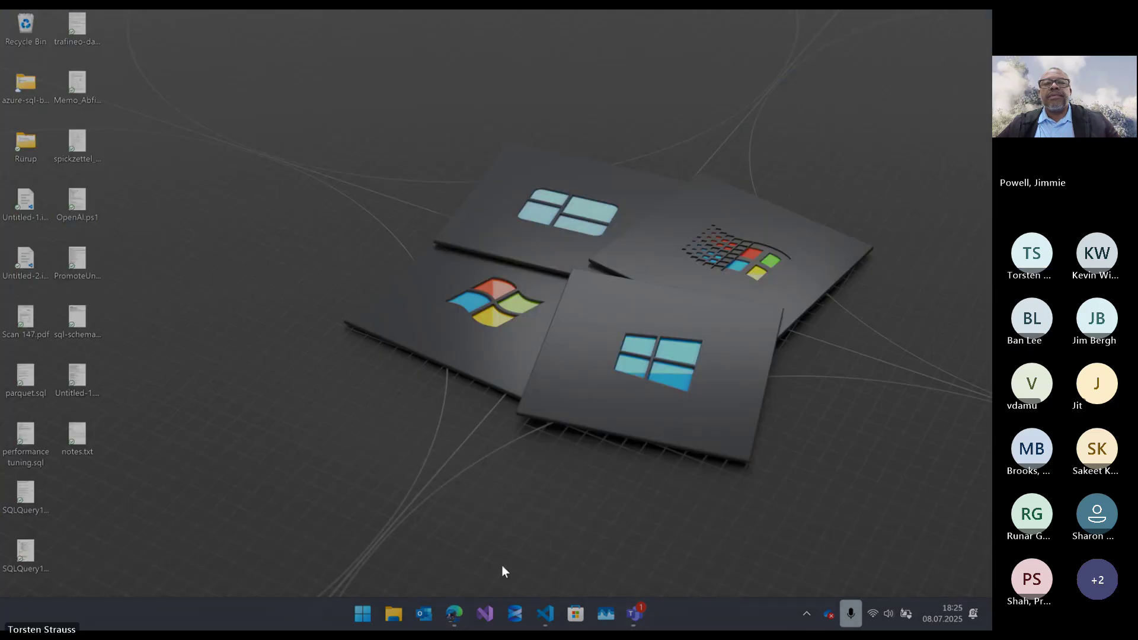
left_click(462, 620)
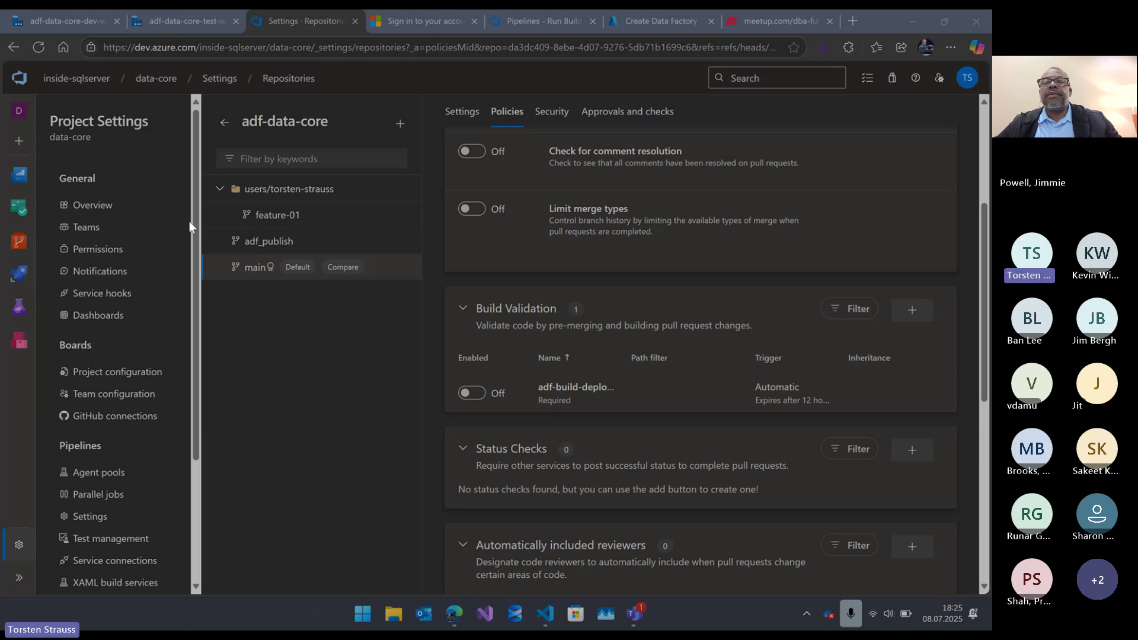
- From the Pipelines - Run Build tab, show the Library's twelve dev, test and prod variable groups
left_click(542, 13)
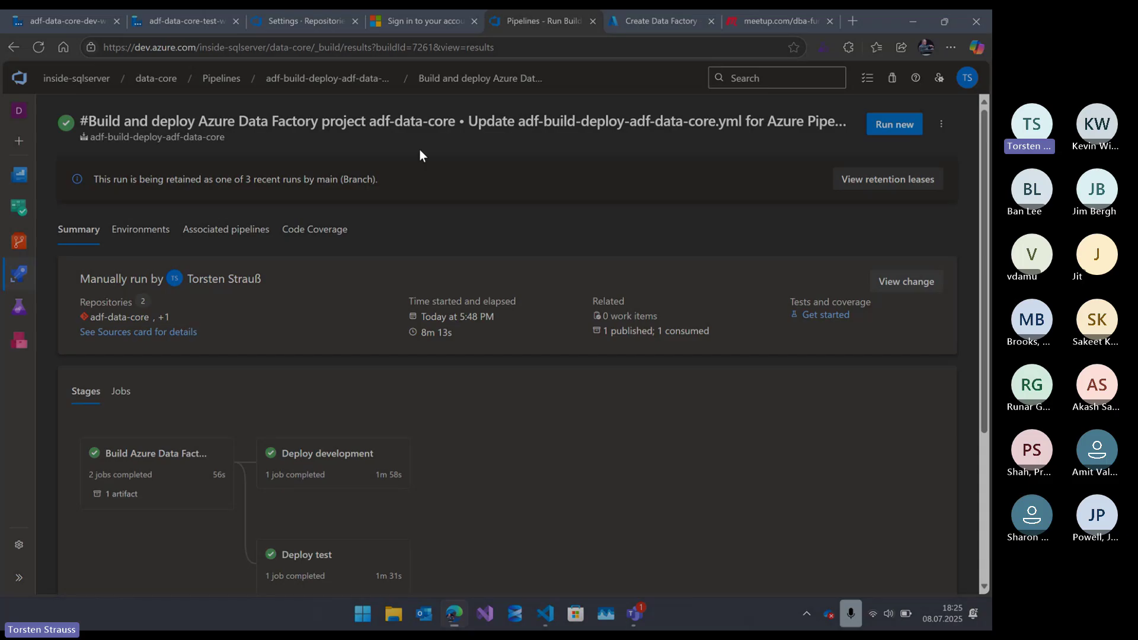
mouse_move(17, 276)
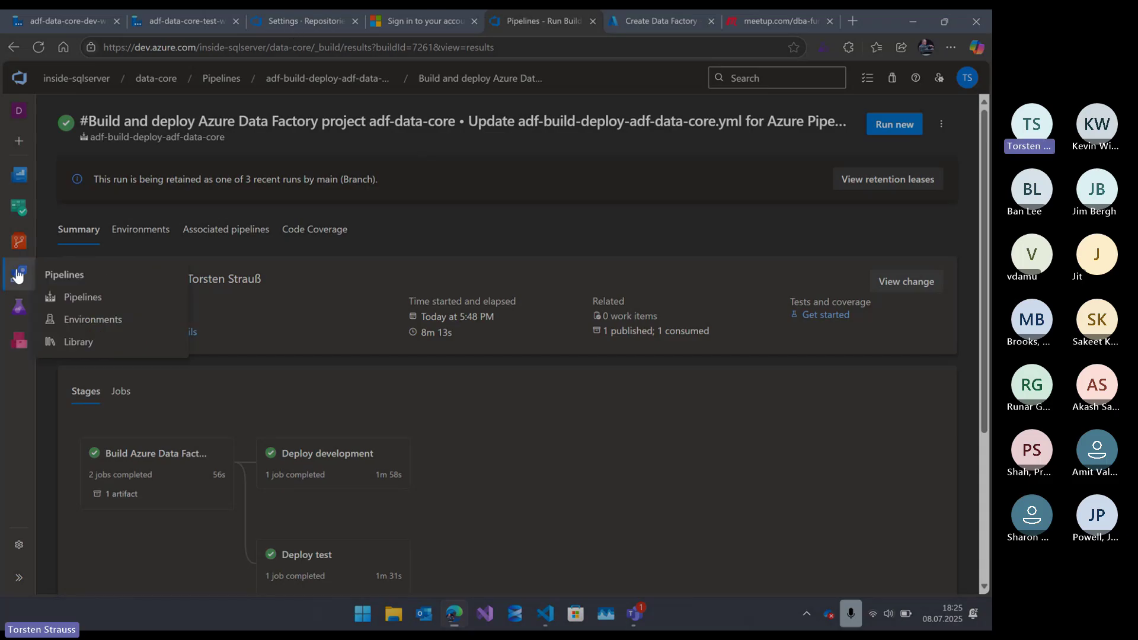
left_click(76, 343)
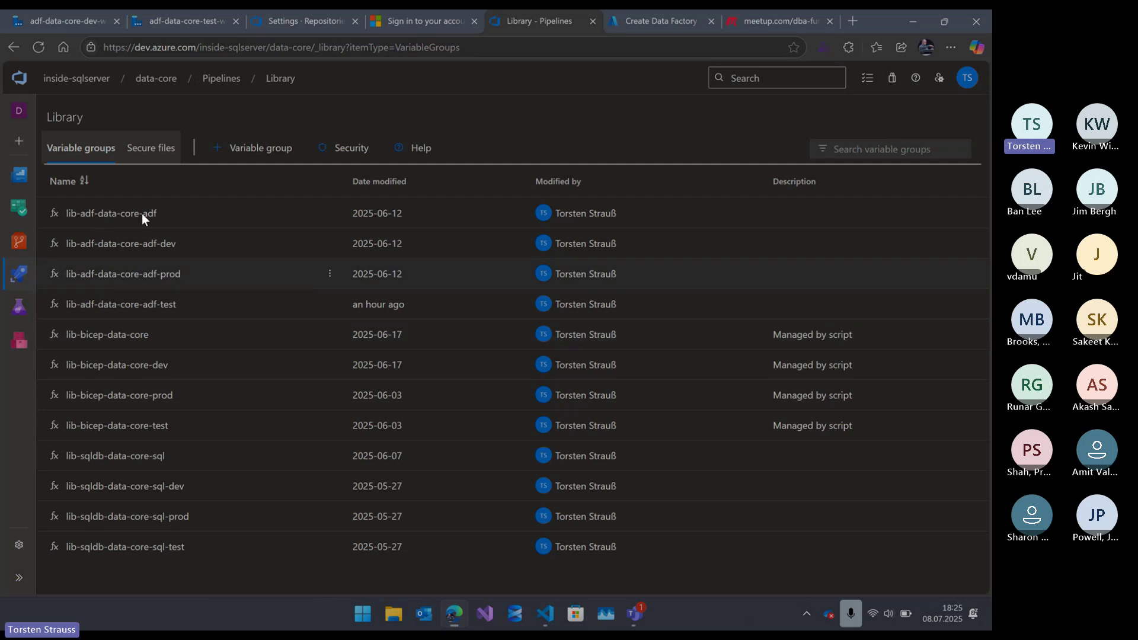
left_click(89, 214)
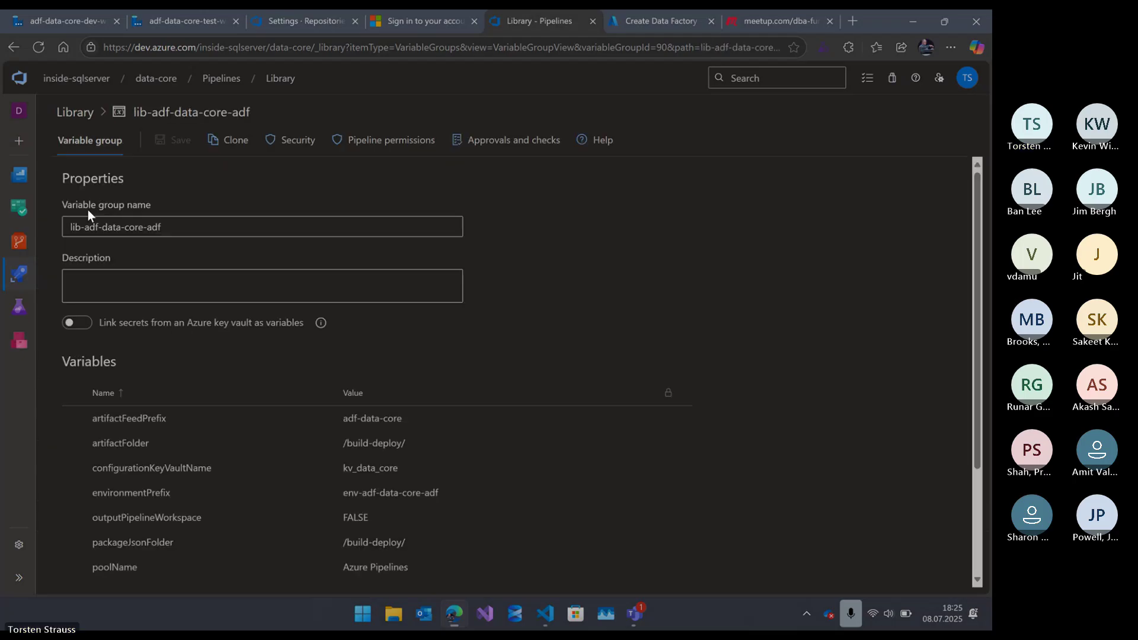
scroll(241, 312, "down", 2)
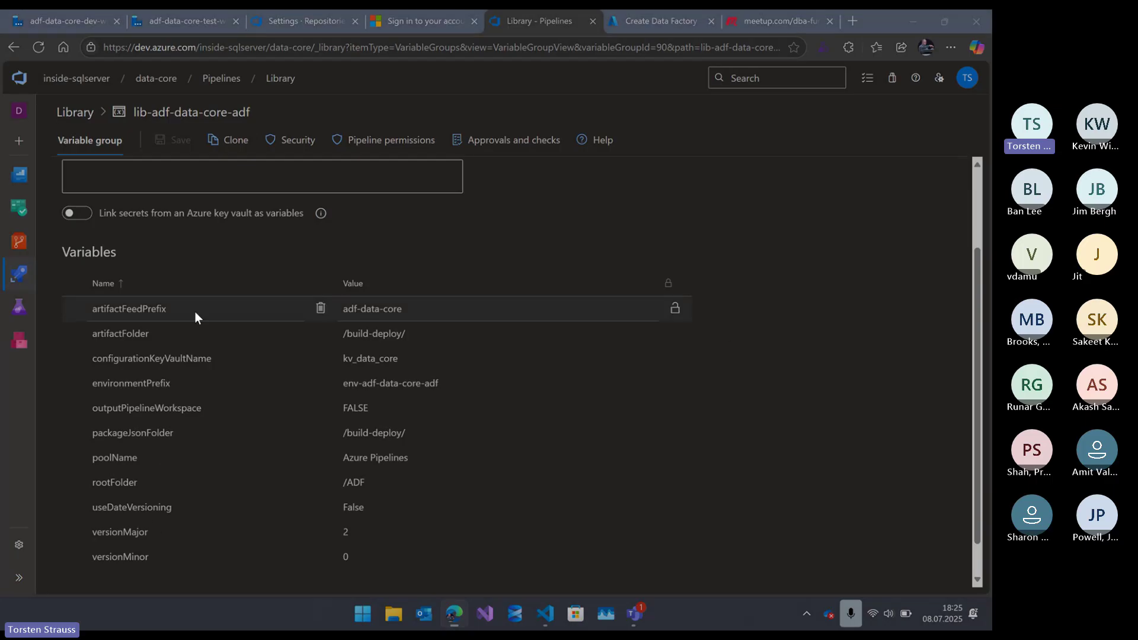
scroll(177, 306, "down", 1)
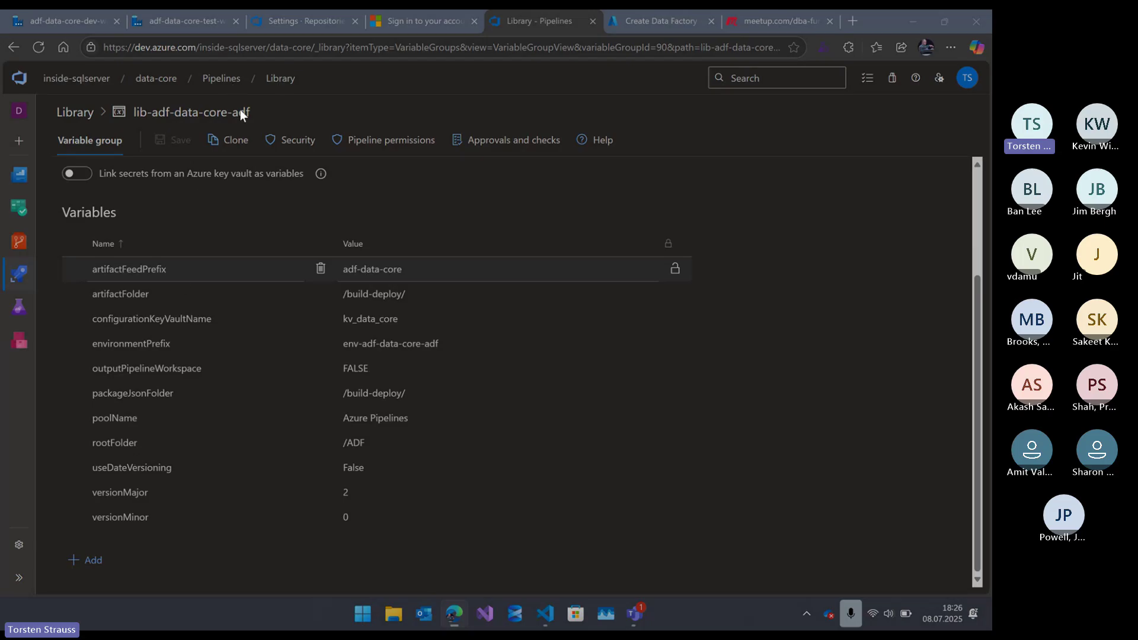
mouse_move(19, 273)
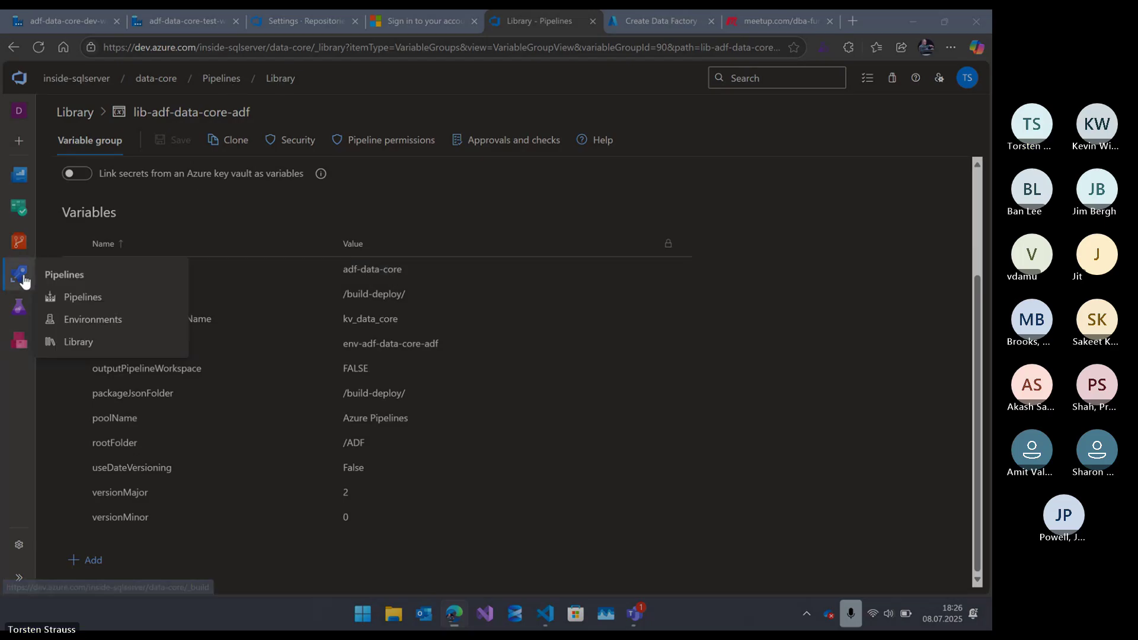
left_click(79, 342)
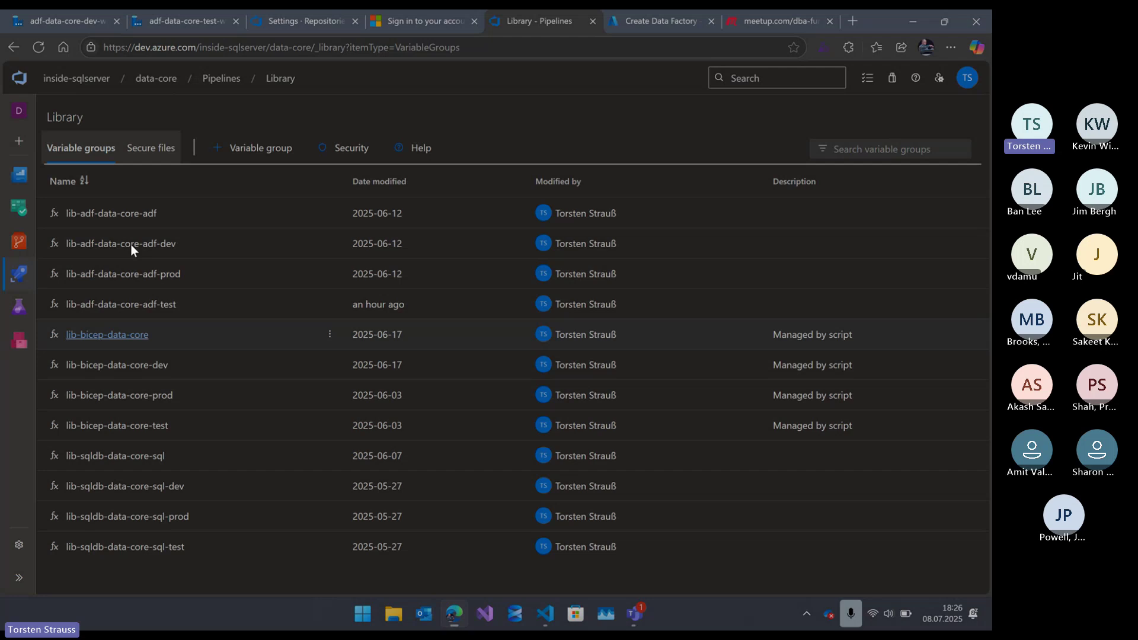
left_click(77, 248)
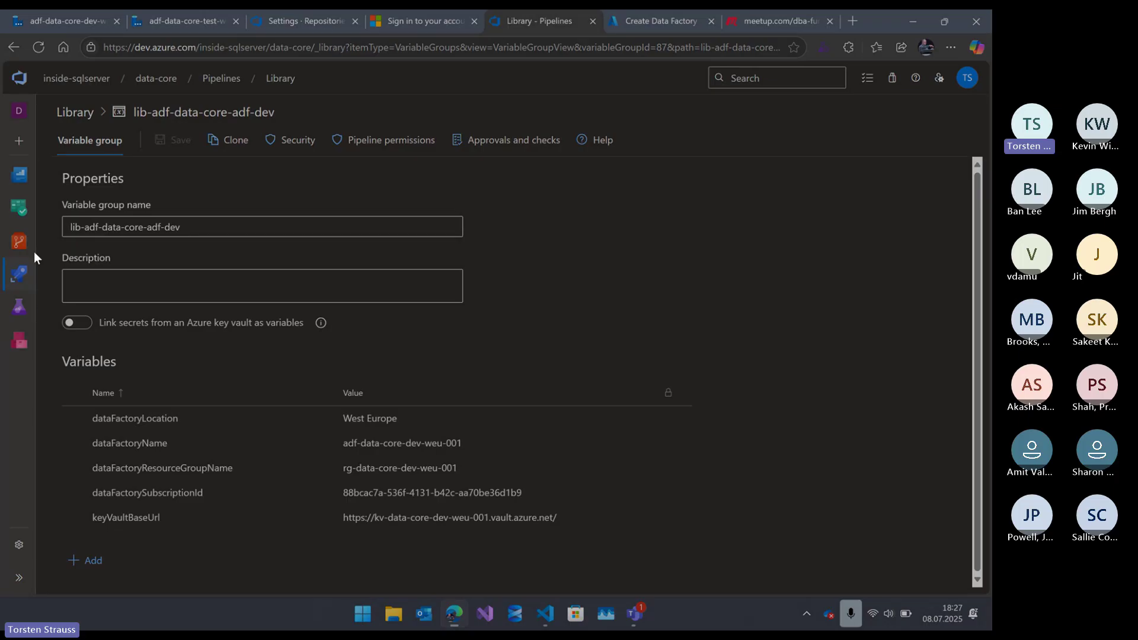
mouse_move(19, 277)
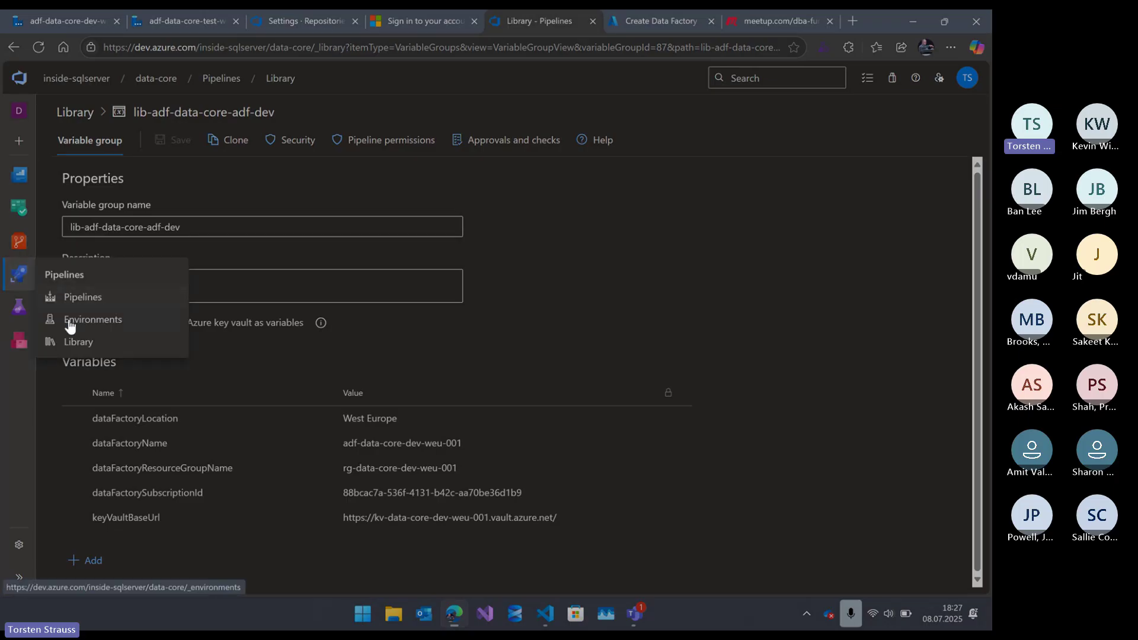
left_click(75, 343)
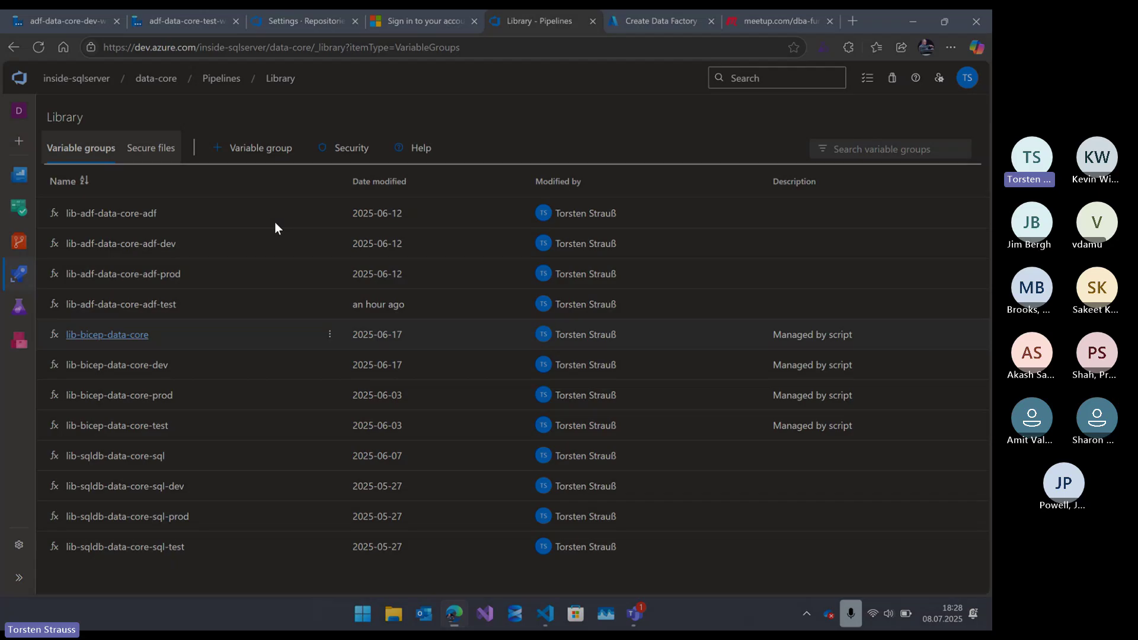
mouse_move(18, 273)
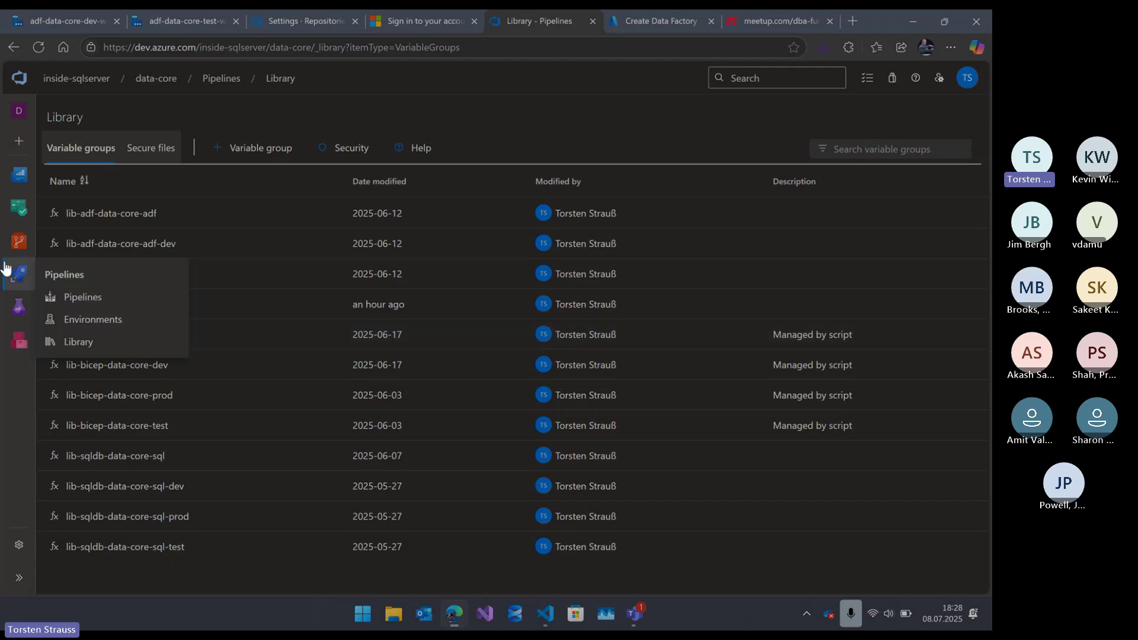
- Show the pipeline Environments list, then minimize the browser to the desktop
left_click(75, 322)
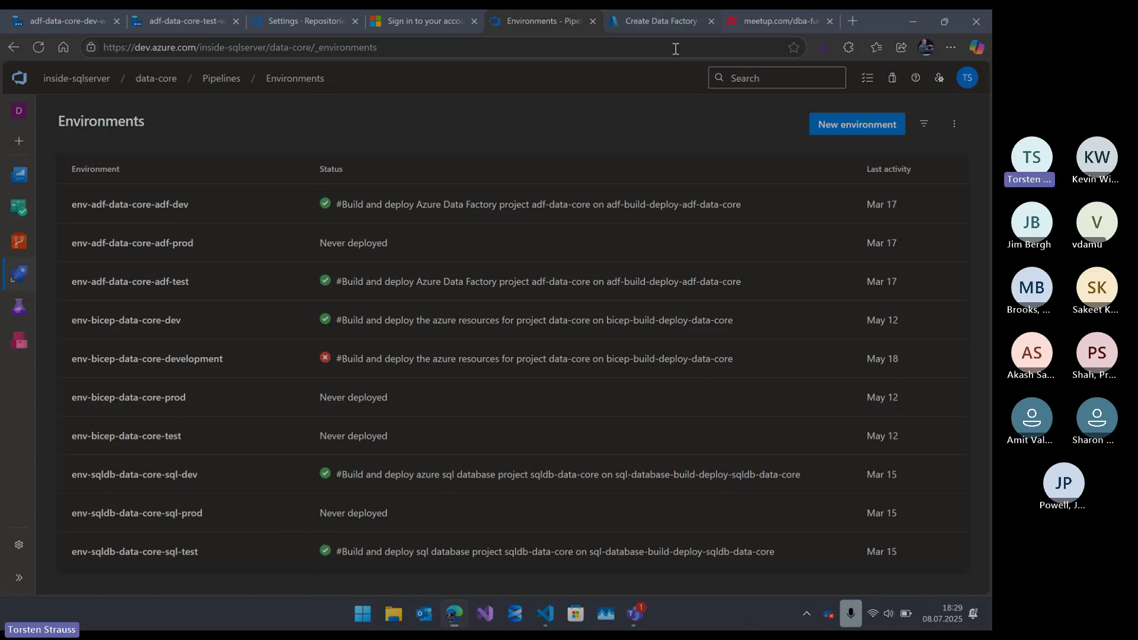
left_click(909, 21)
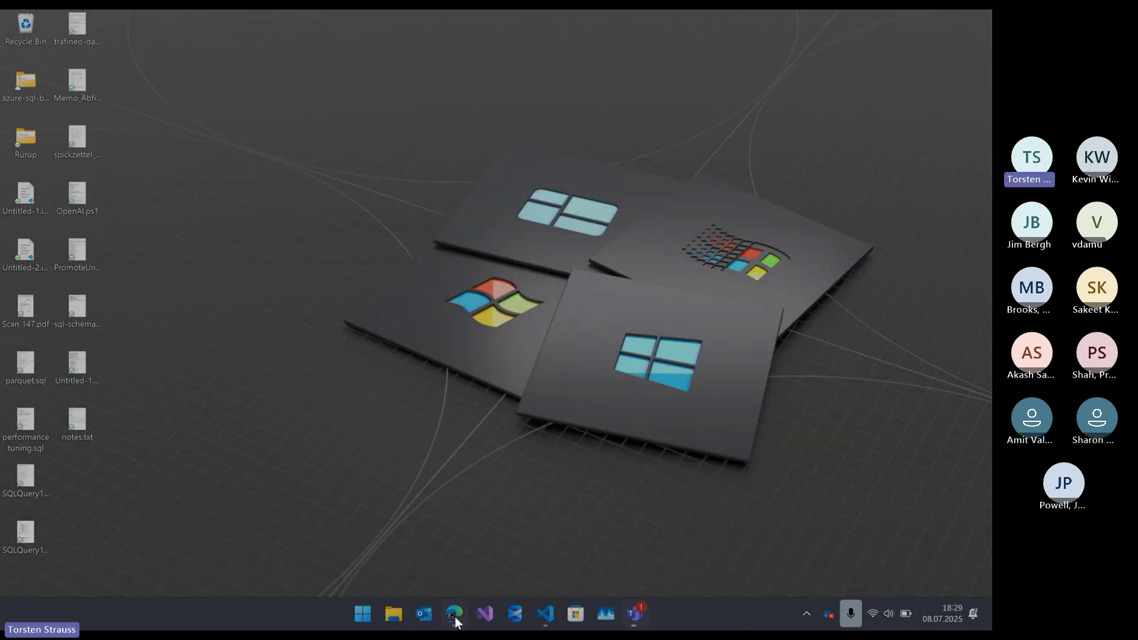
- Open the Power & battery settings page from Quick Settings
left_click(544, 618)
left_click(971, 20)
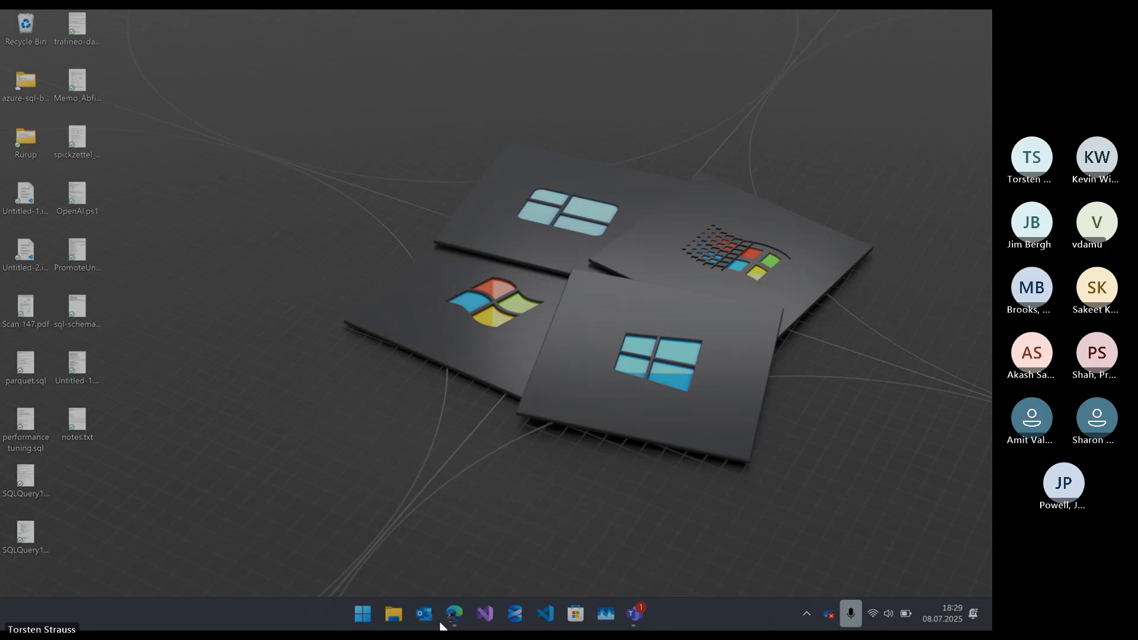
left_click(906, 616)
left_click(906, 616)
left_click(905, 616)
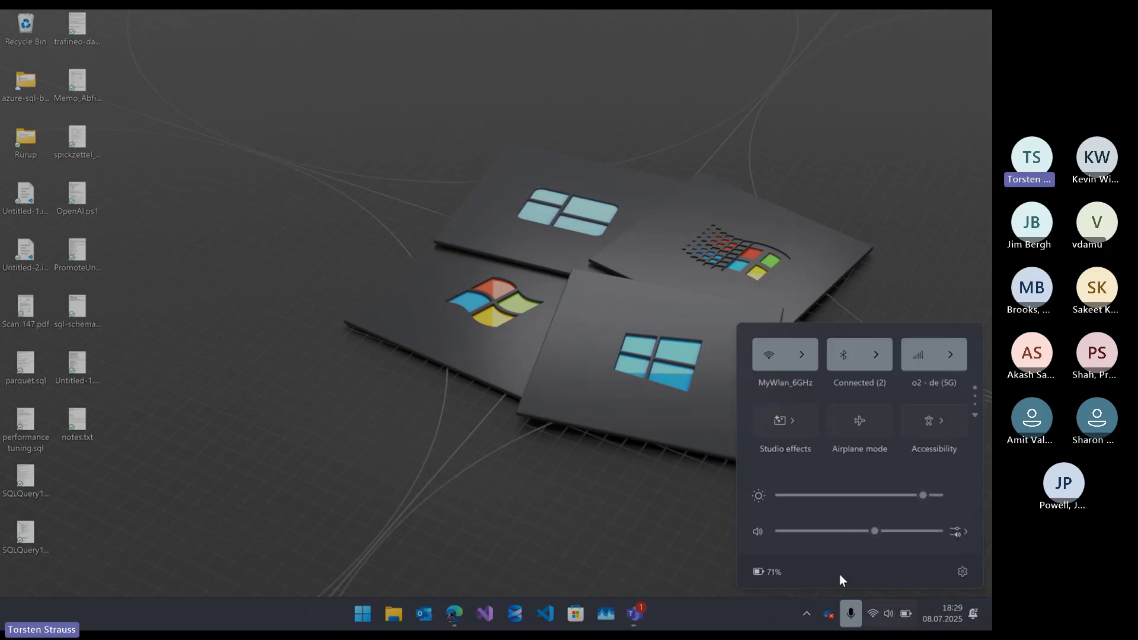
left_click(770, 572)
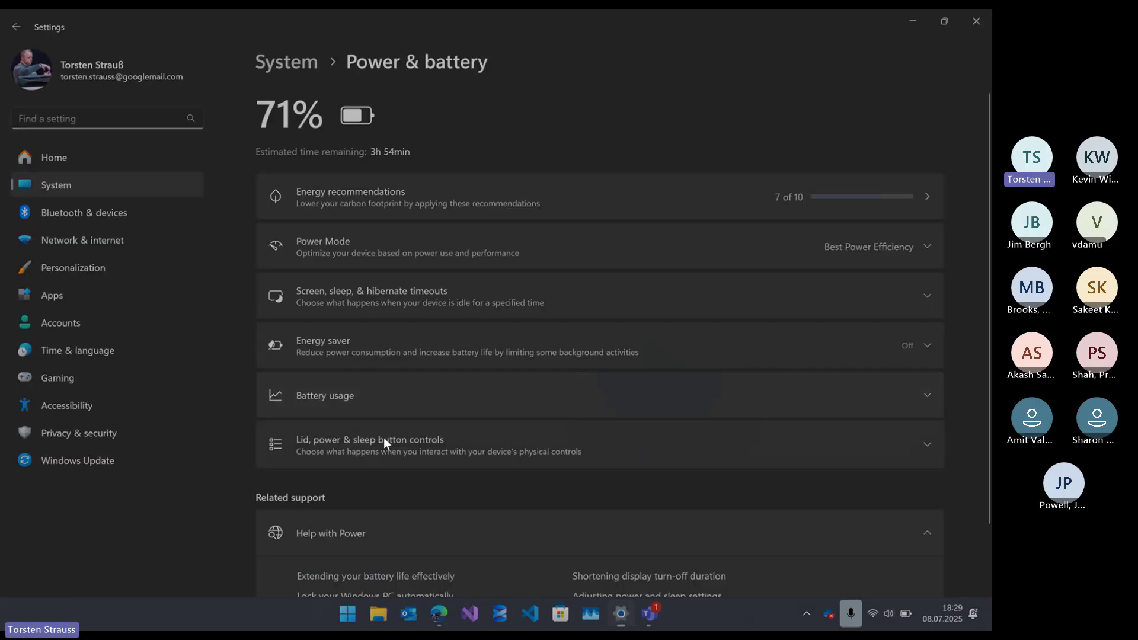
scroll(533, 426, "down", 2)
scroll(506, 299, "up", 1)
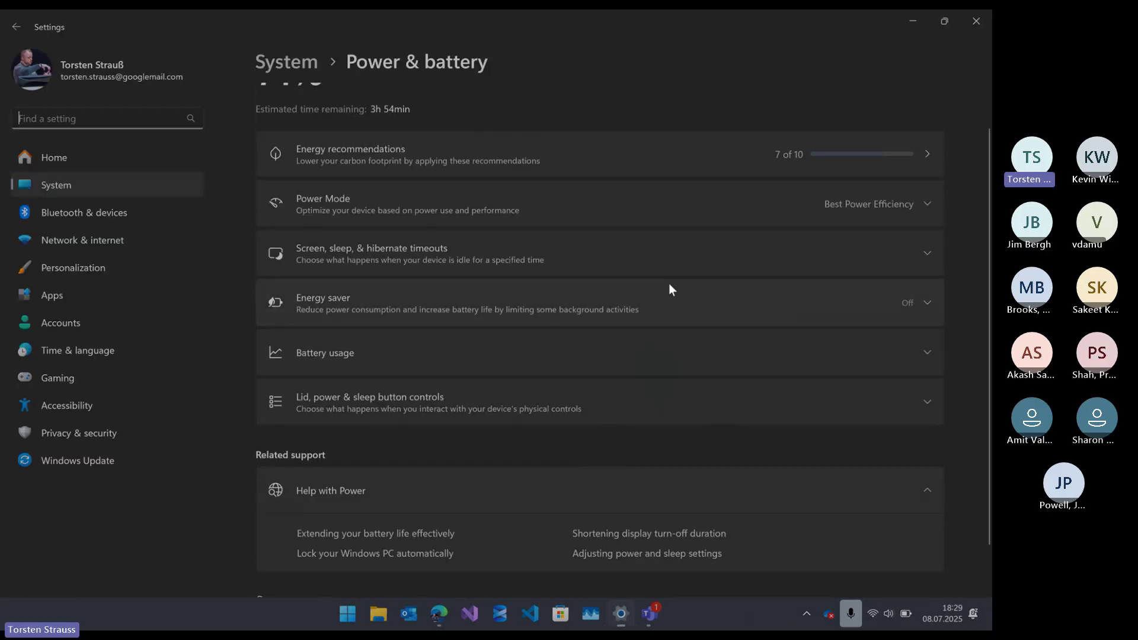
- Set plugged-in and on-battery power mode to Best Performance, then return to the Environments page
left_click(873, 200)
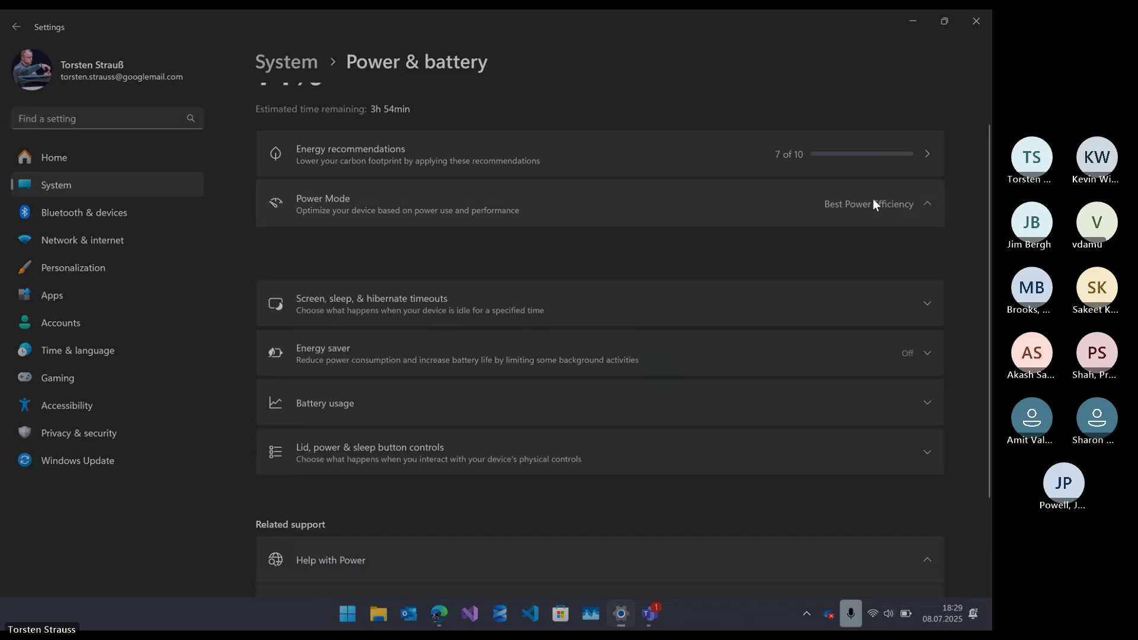
left_click(851, 243)
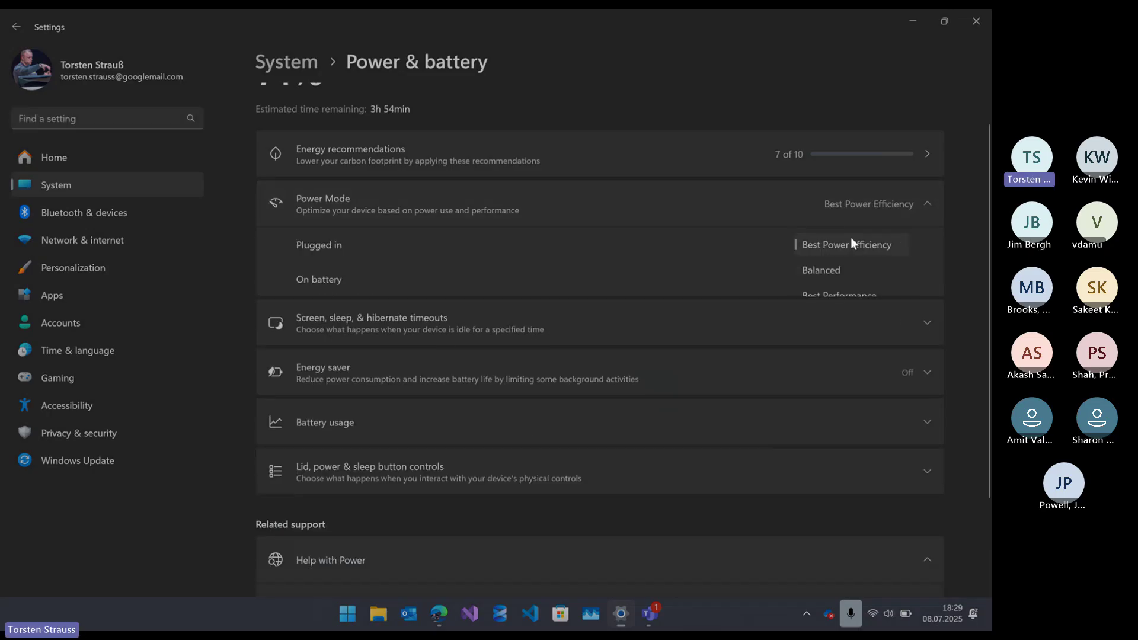
left_click(837, 294)
left_click(837, 279)
left_click(830, 325)
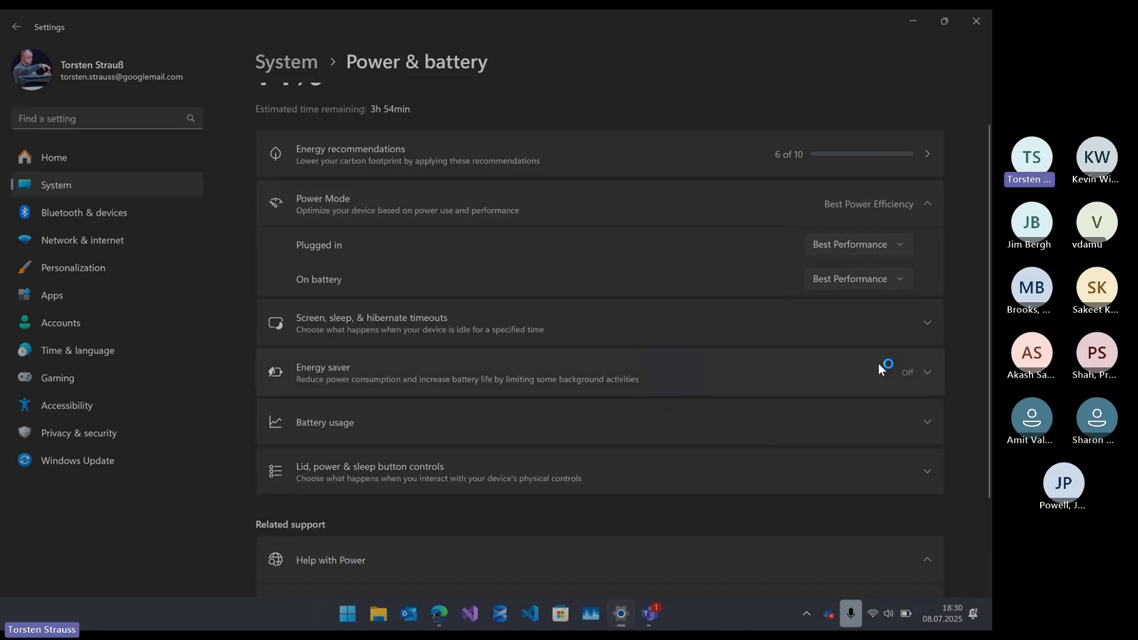
left_click(924, 15)
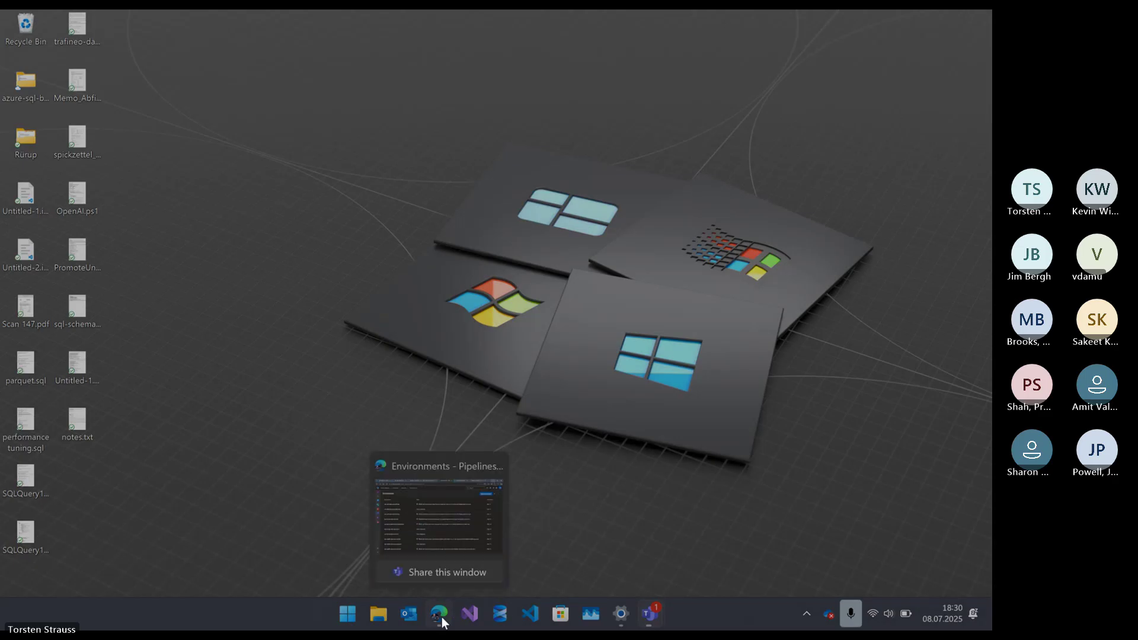
left_click(442, 617)
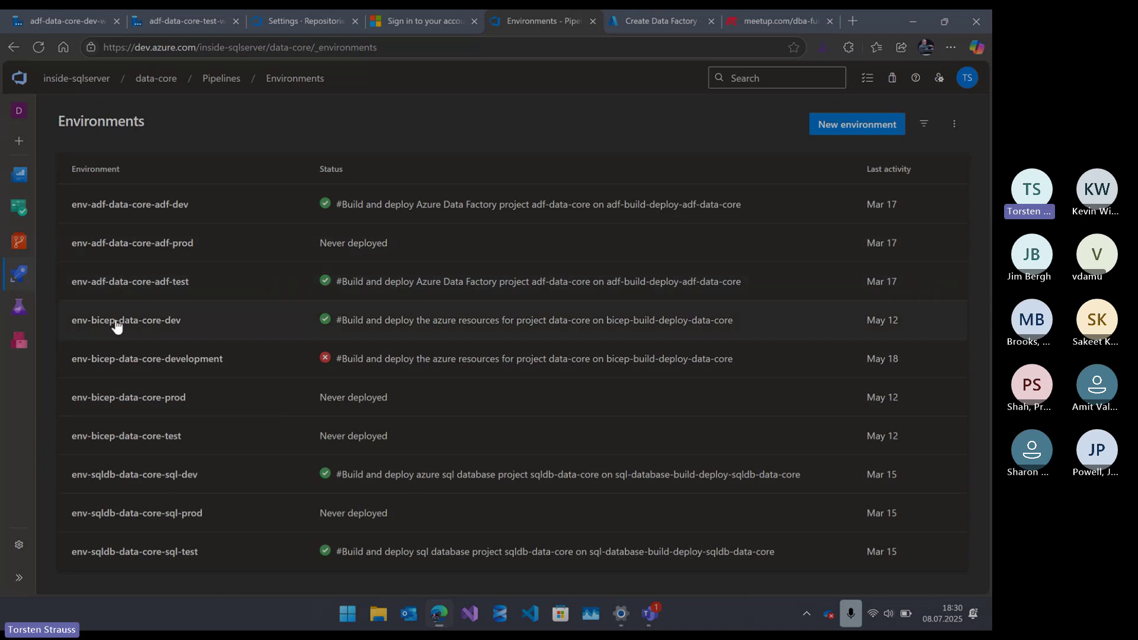
- Show env-adf-data-core-adf-test's Approvals and checks: one 'All approvers must approve' check, 30d timeout
left_click(93, 286)
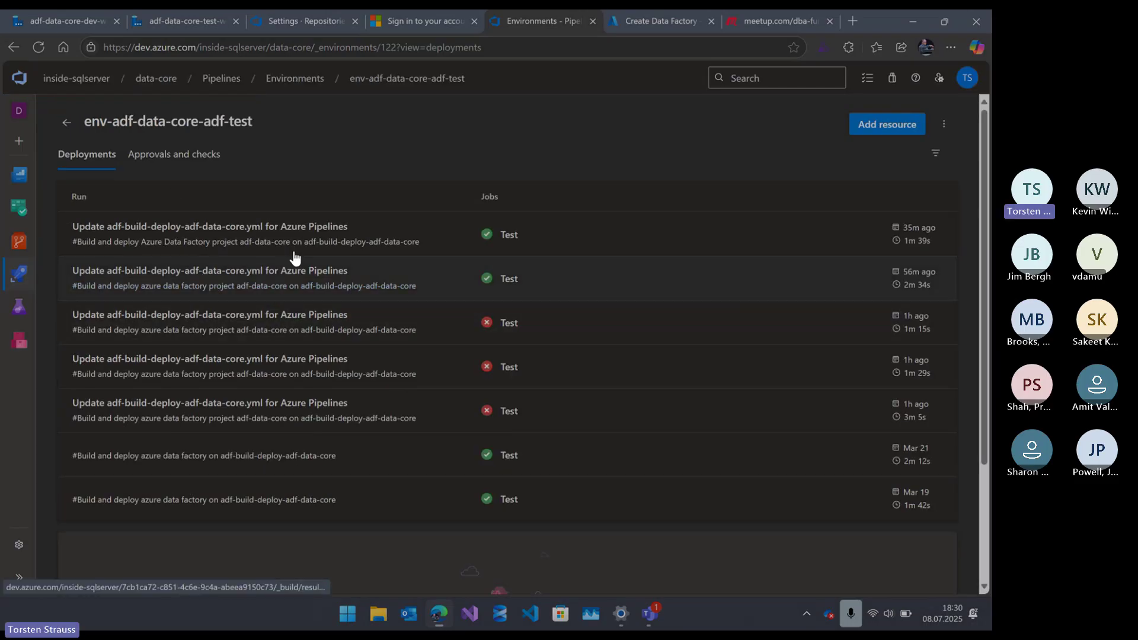
left_click(169, 157)
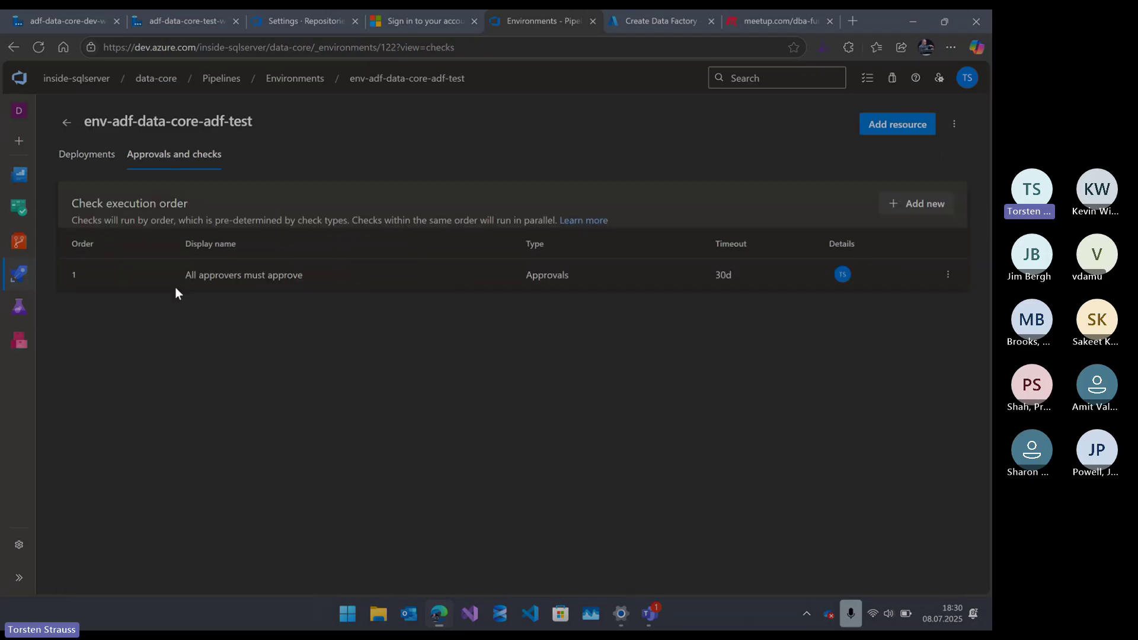
left_click(228, 271)
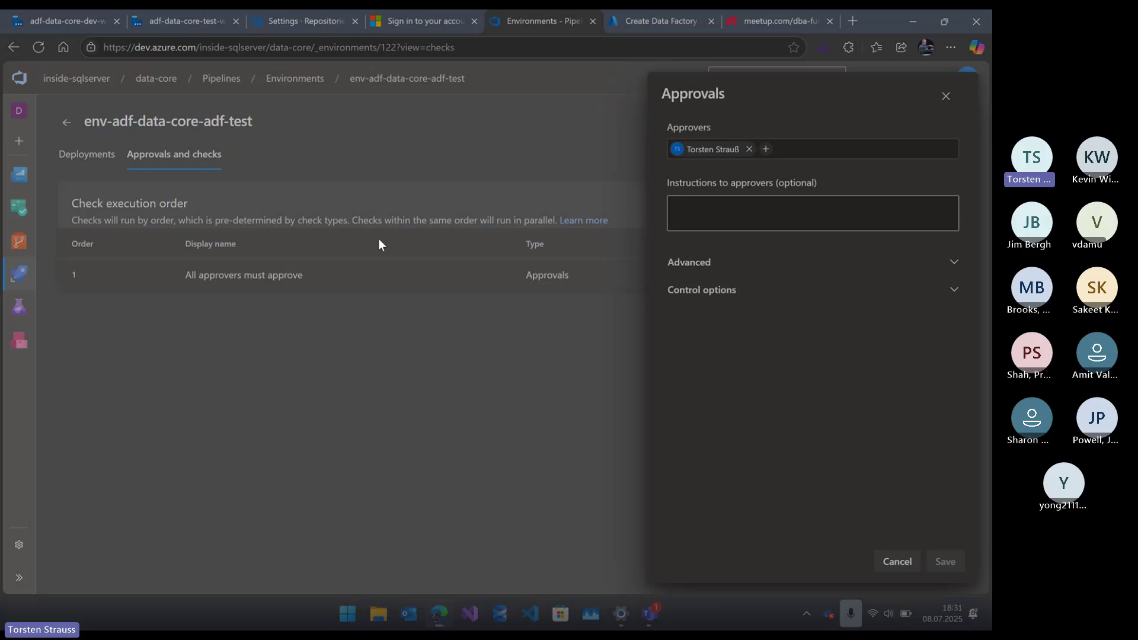
left_click(946, 106)
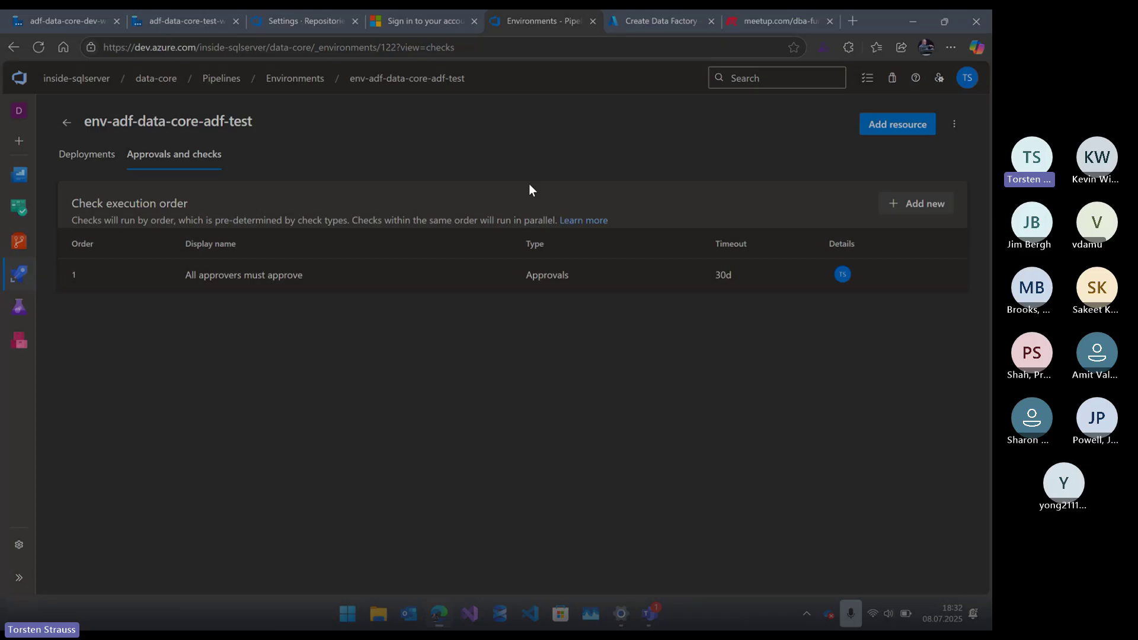
mouse_move(19, 273)
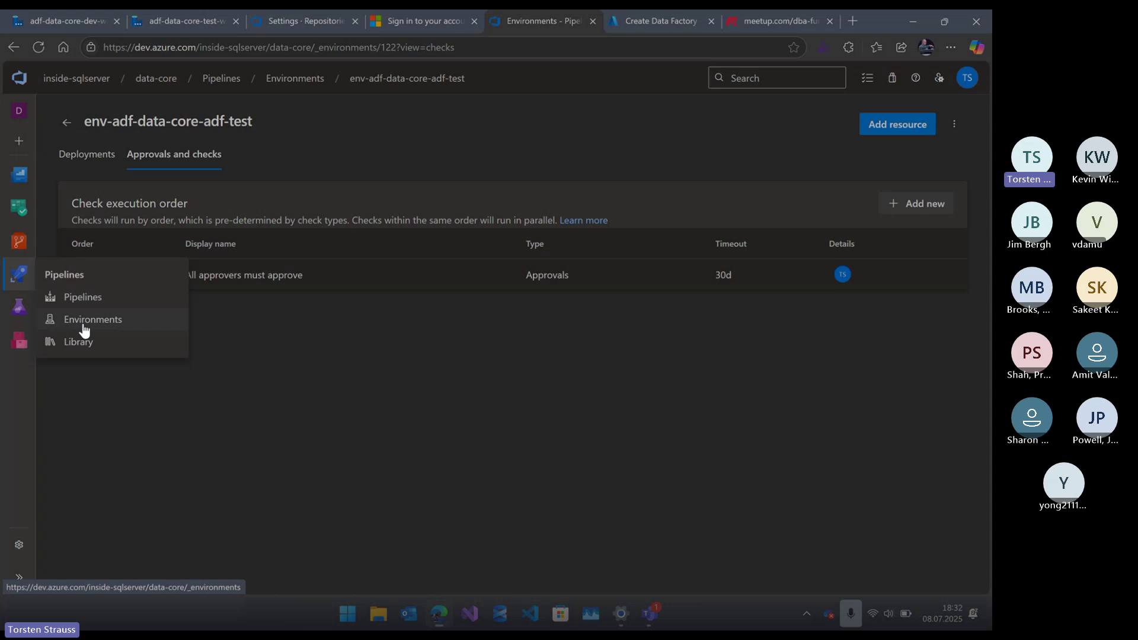
mouse_move(14, 242)
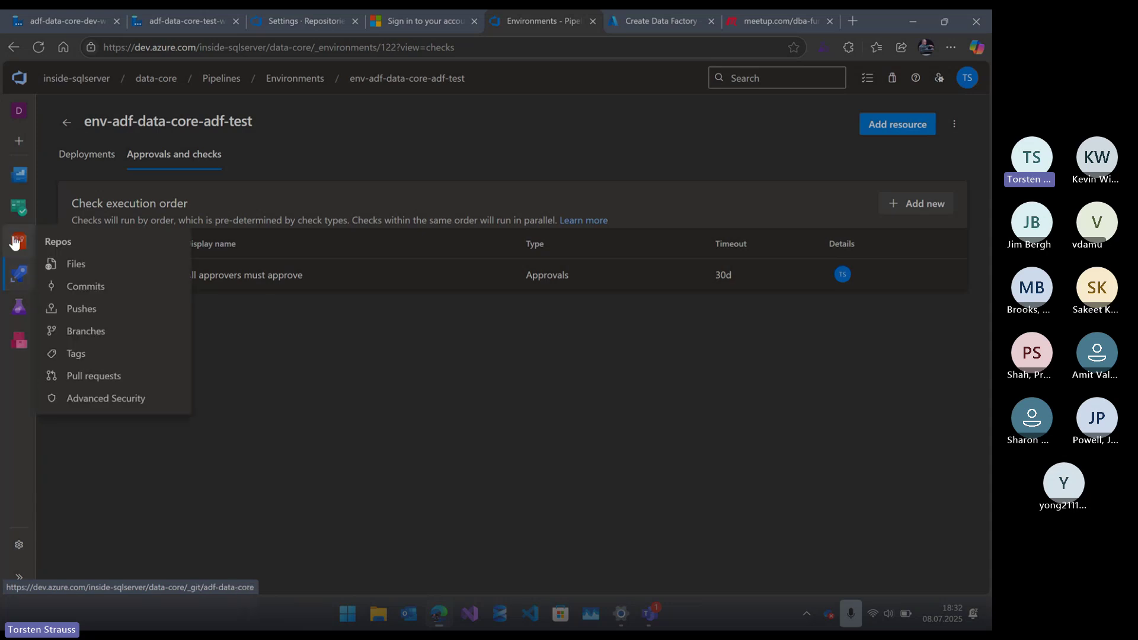
- Browse the repo's ADF folder, view package.json, then publish_config.json with publishBranch adf_publish
left_click(62, 266)
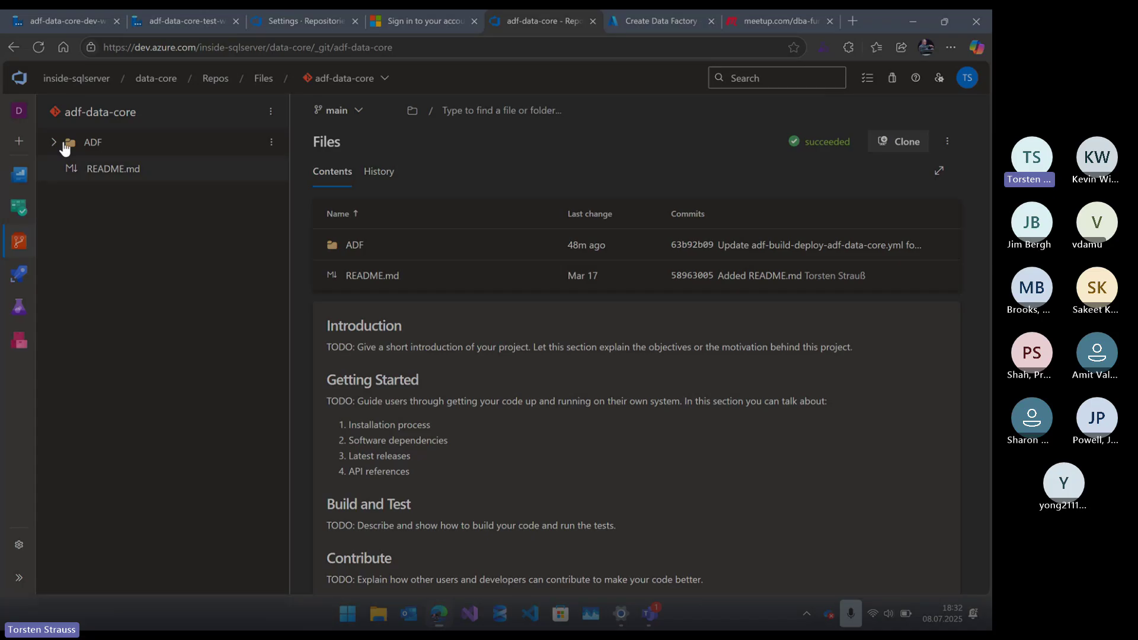
left_click(54, 143)
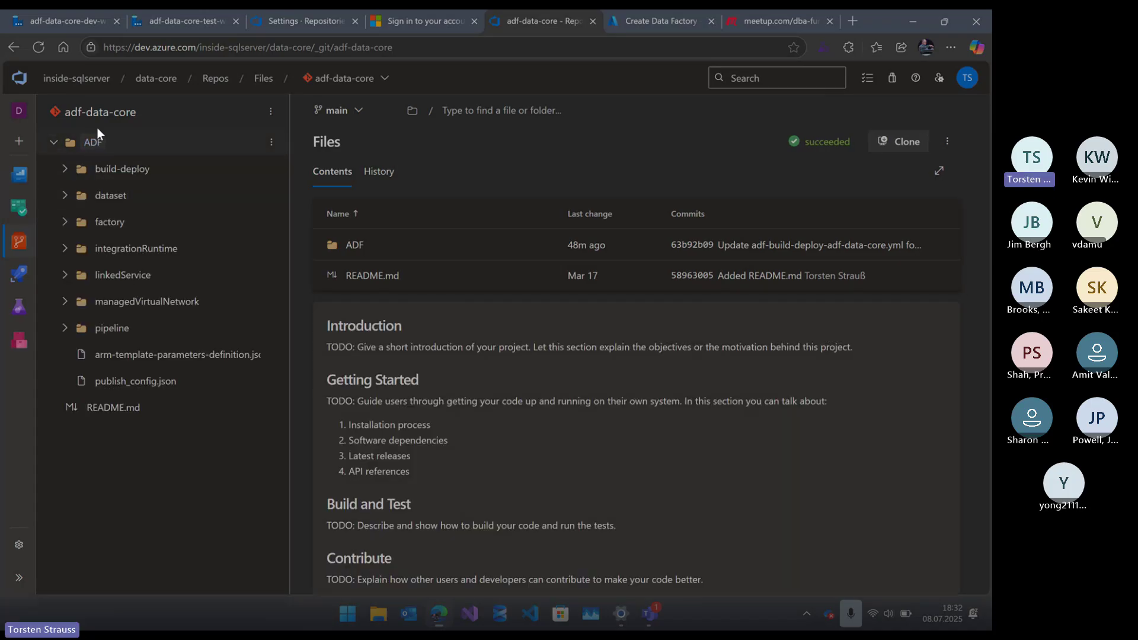
left_click(67, 173)
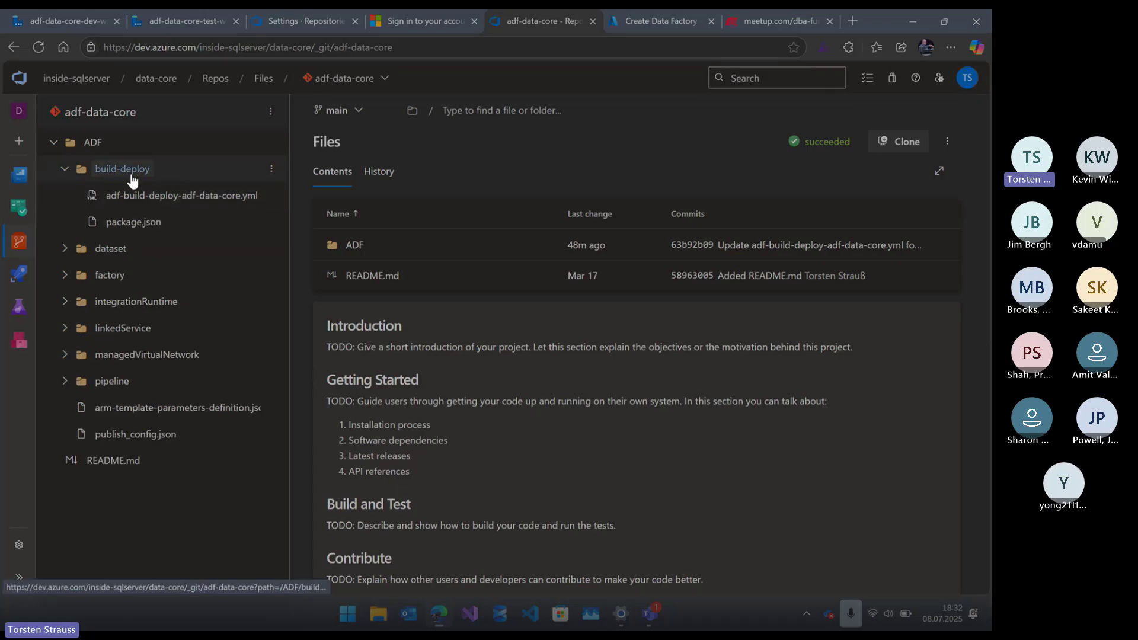
left_click(149, 225)
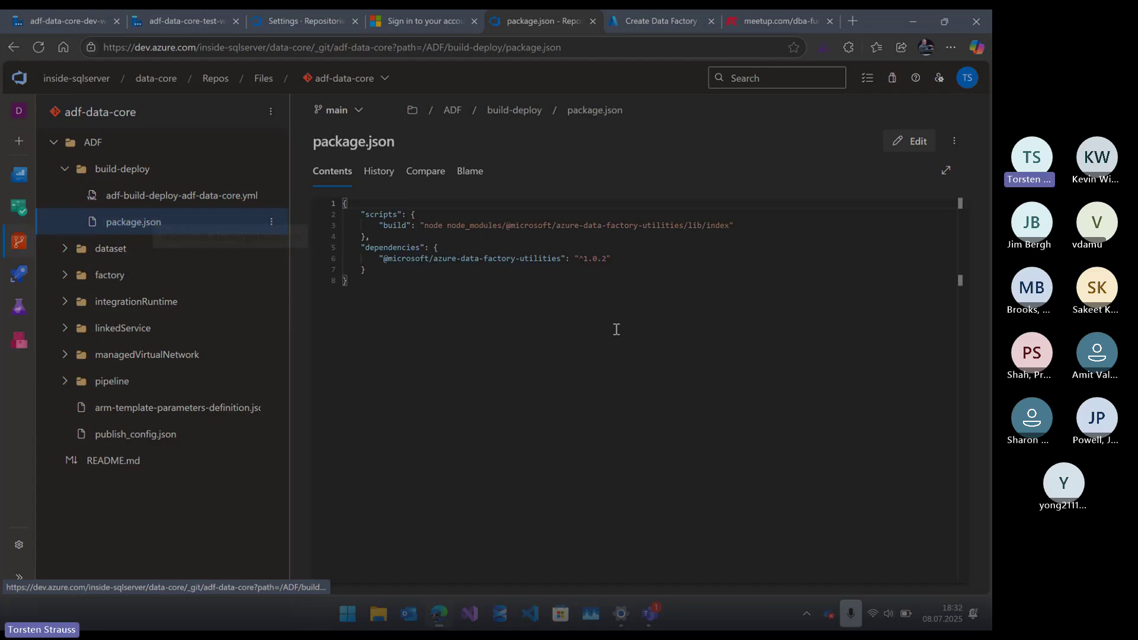
scroll(616, 329, "up", 6)
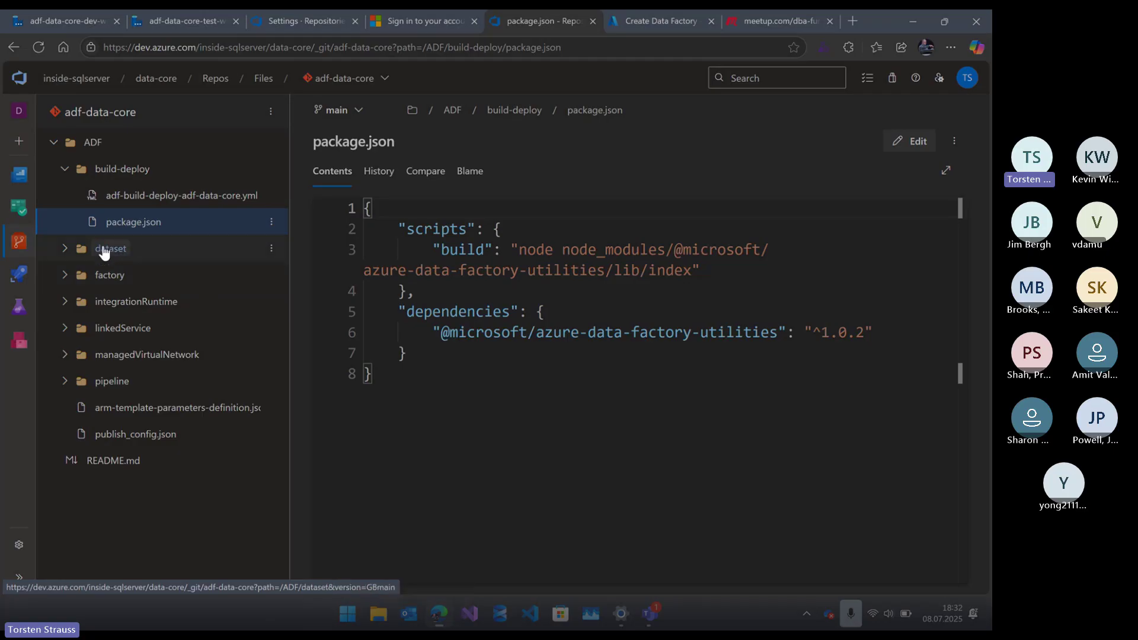
left_click(153, 437)
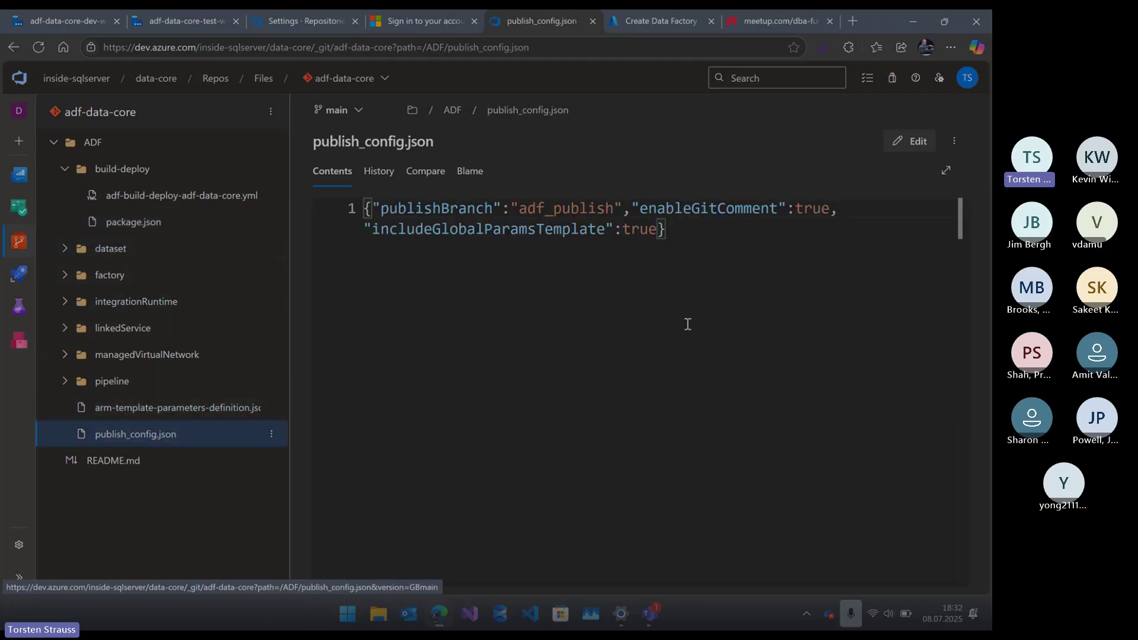
scroll(687, 324, "up", 4)
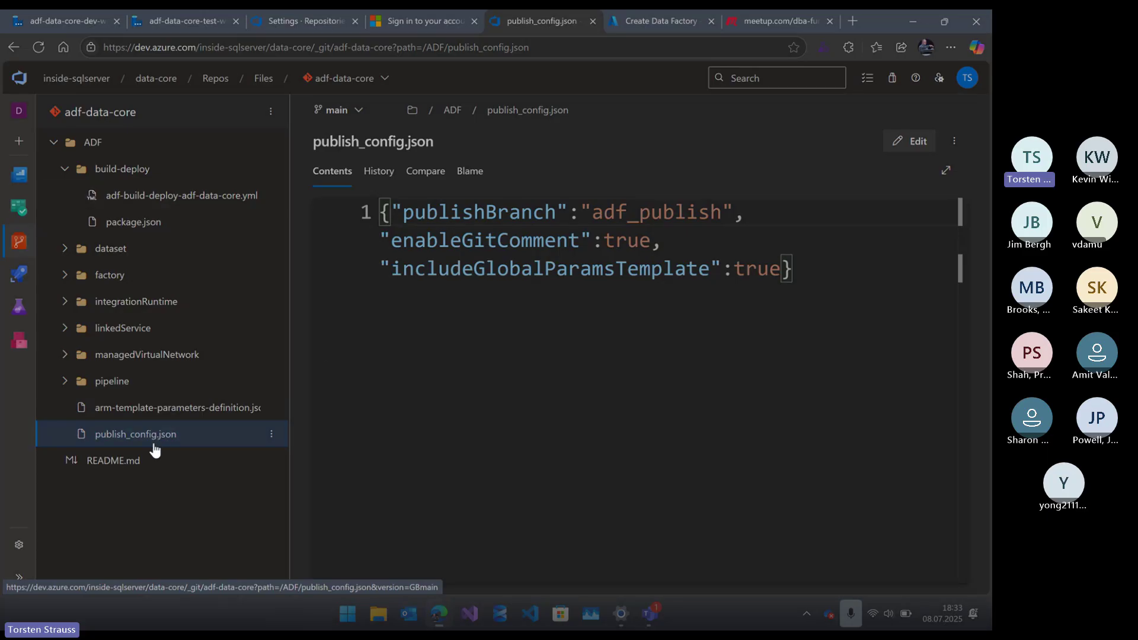
mouse_move(34, 271)
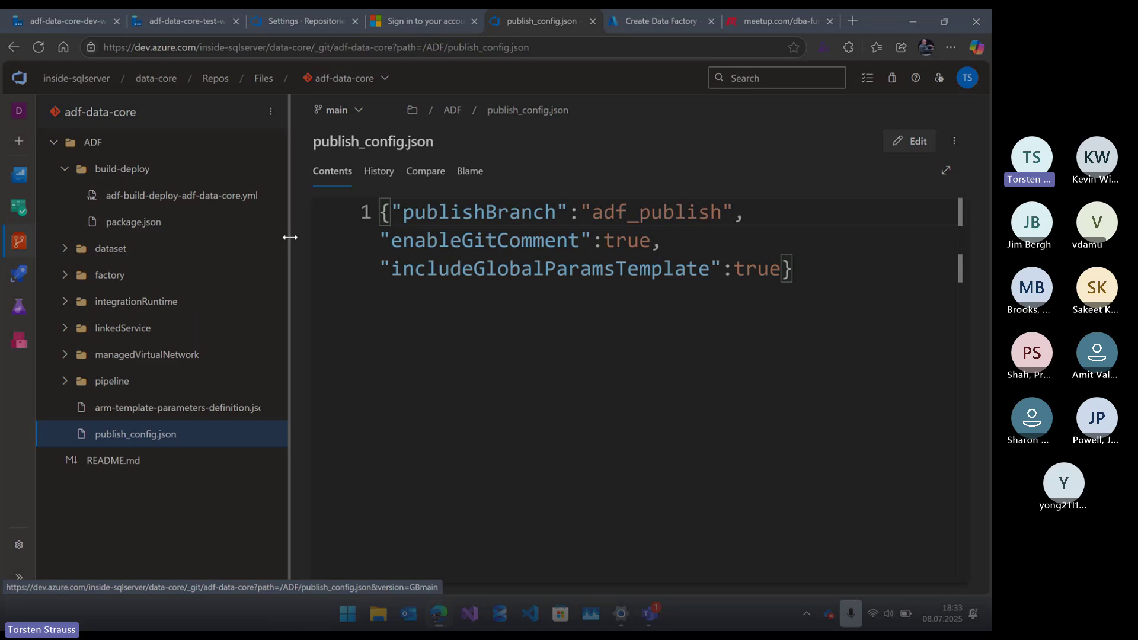
- Show the dev factory's ARM template settings, with global parameters included in the template
left_click(52, 15)
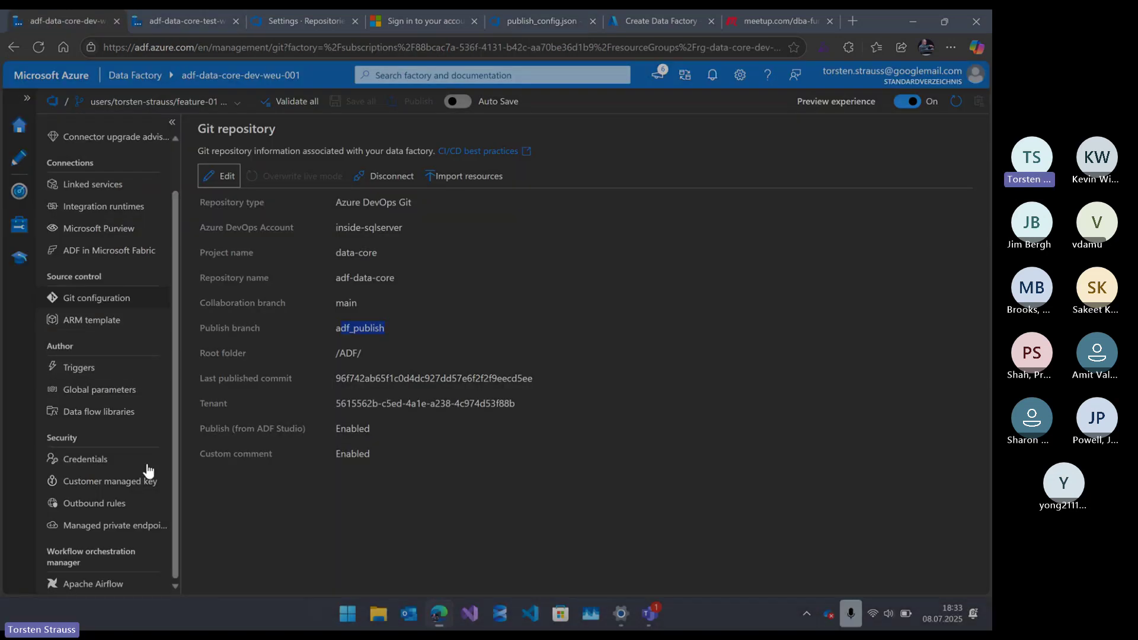
left_click(110, 320)
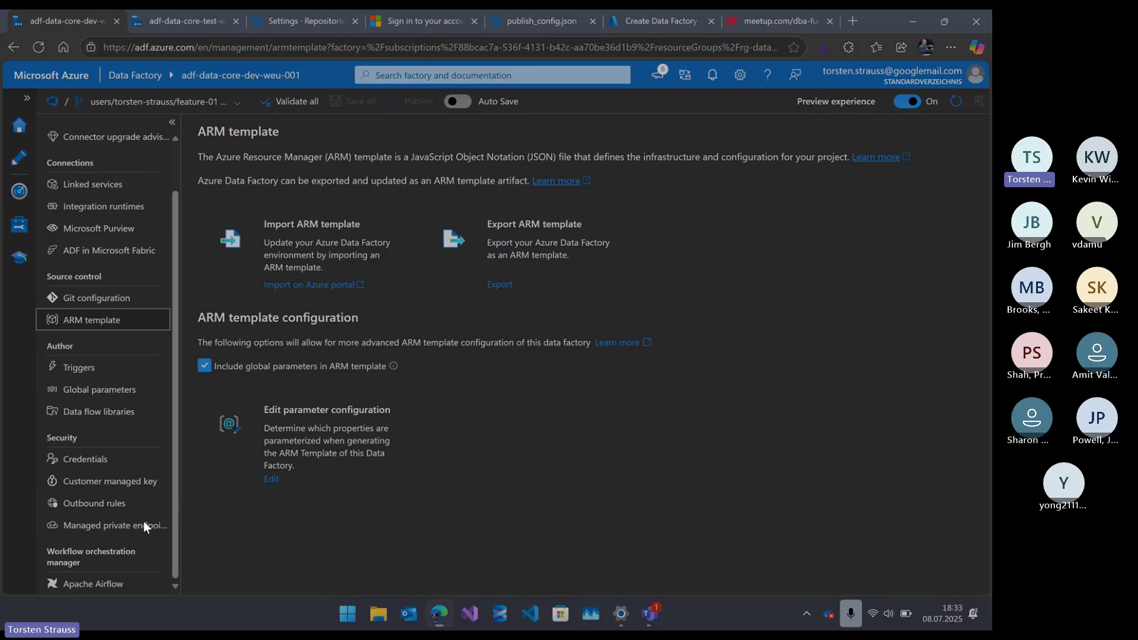
left_click(593, 462)
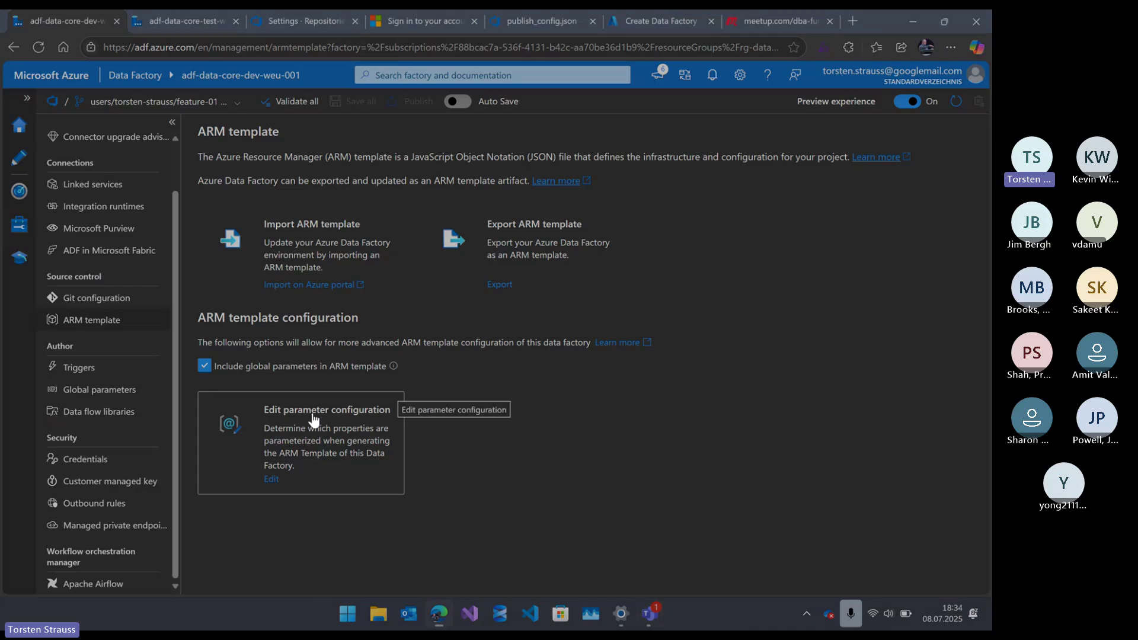
left_click(314, 420)
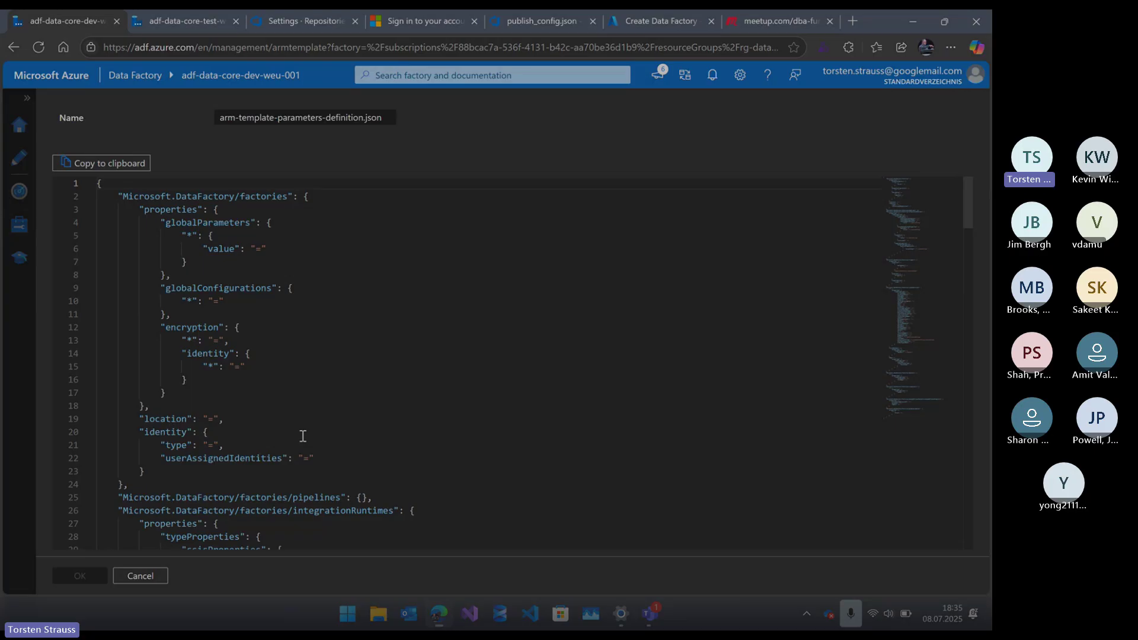
left_click(146, 575)
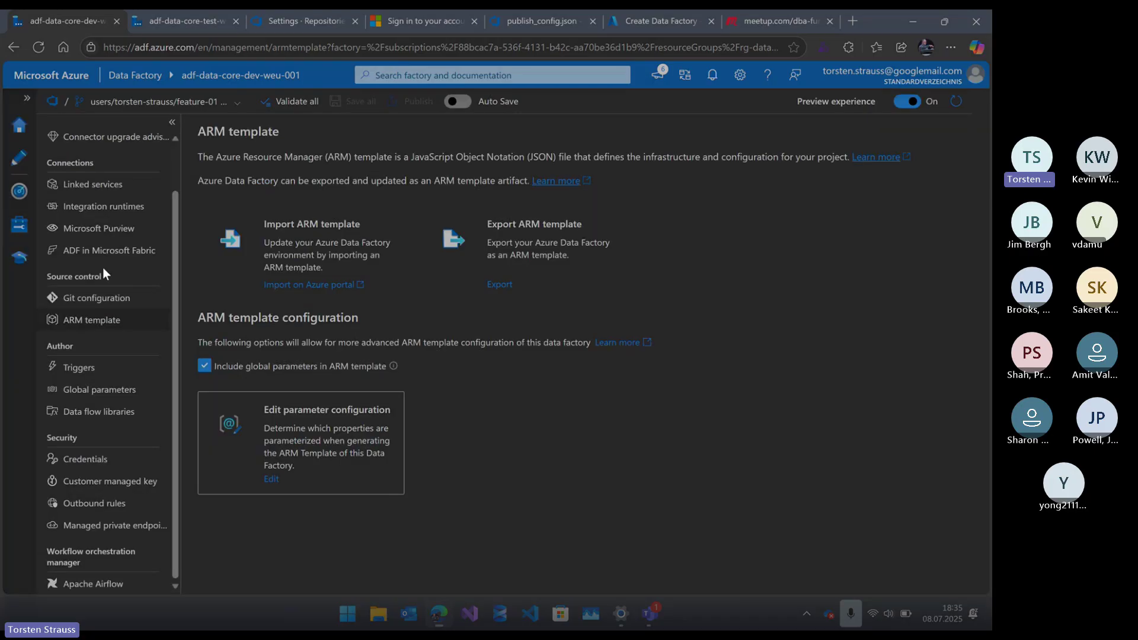
- Glance at the factory's pipelines, then list its five linked services, including kv_data_core and sql_database
left_click(19, 157)
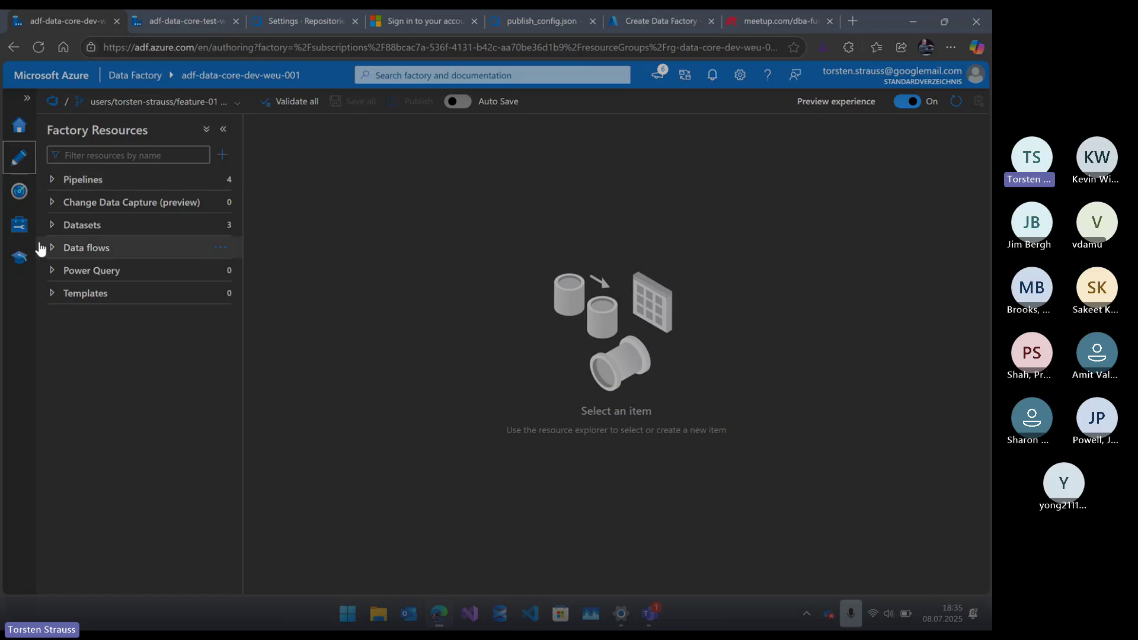
left_click(47, 179)
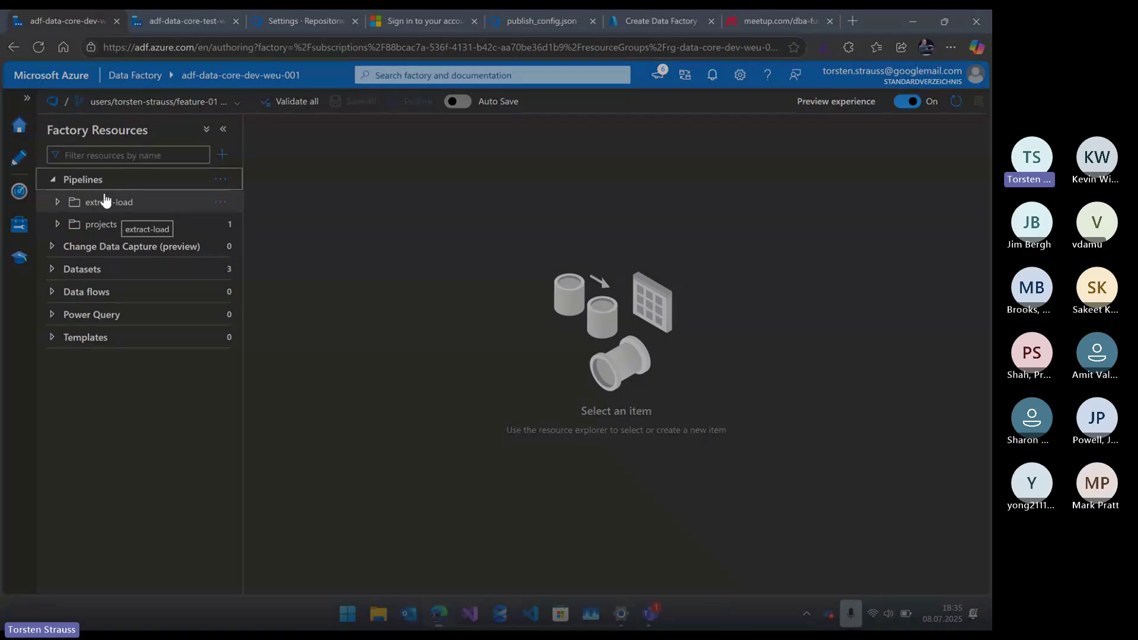
left_click(28, 225)
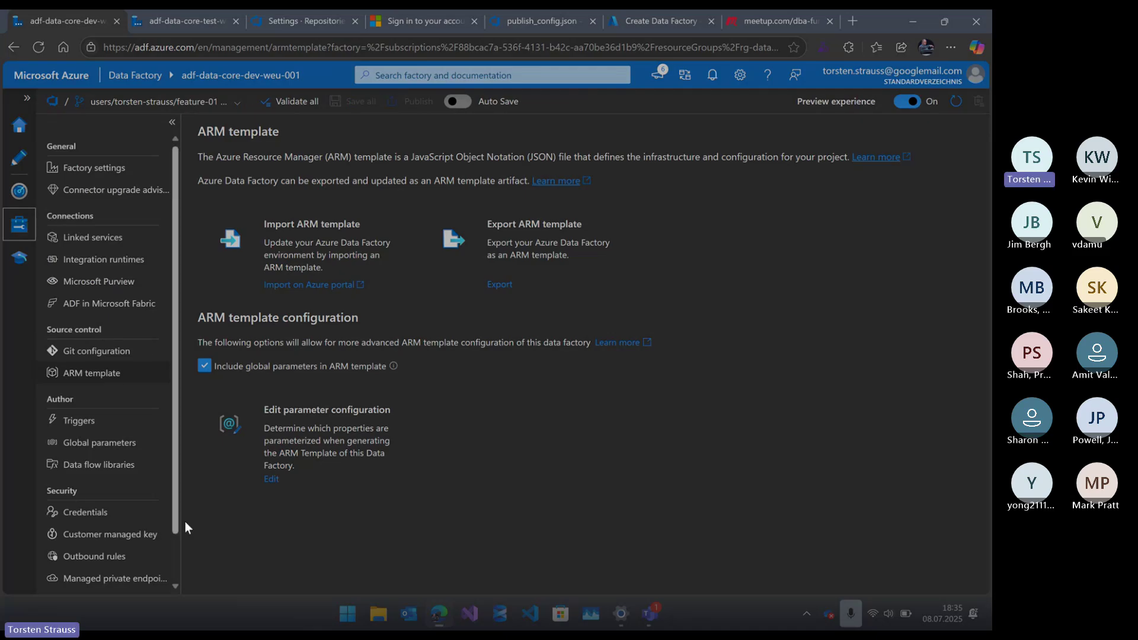
left_click(103, 238)
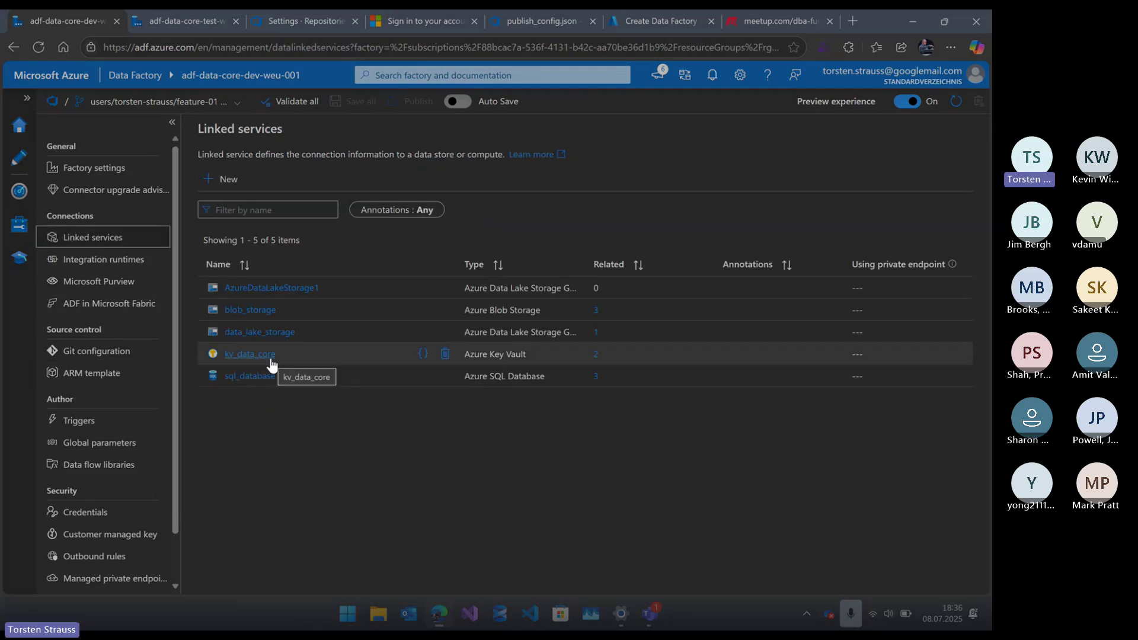
- Open the kv_data_core linked service, highlight its Key Vault base URL, then return to Create Data Factory
left_click(271, 356)
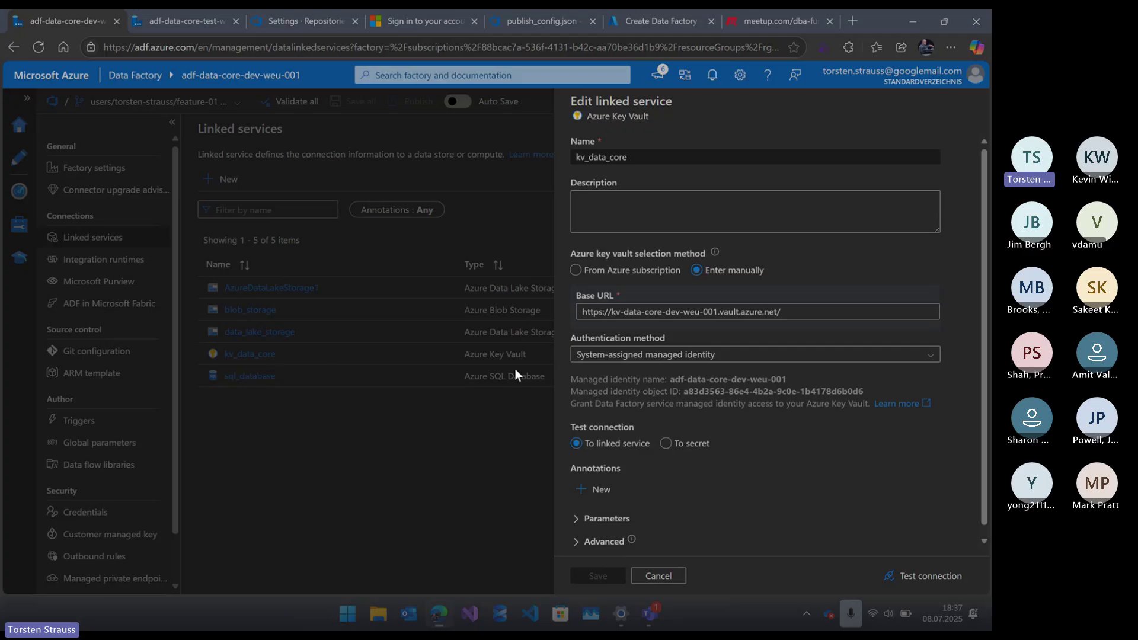
left_click_drag(801, 312, 592, 312)
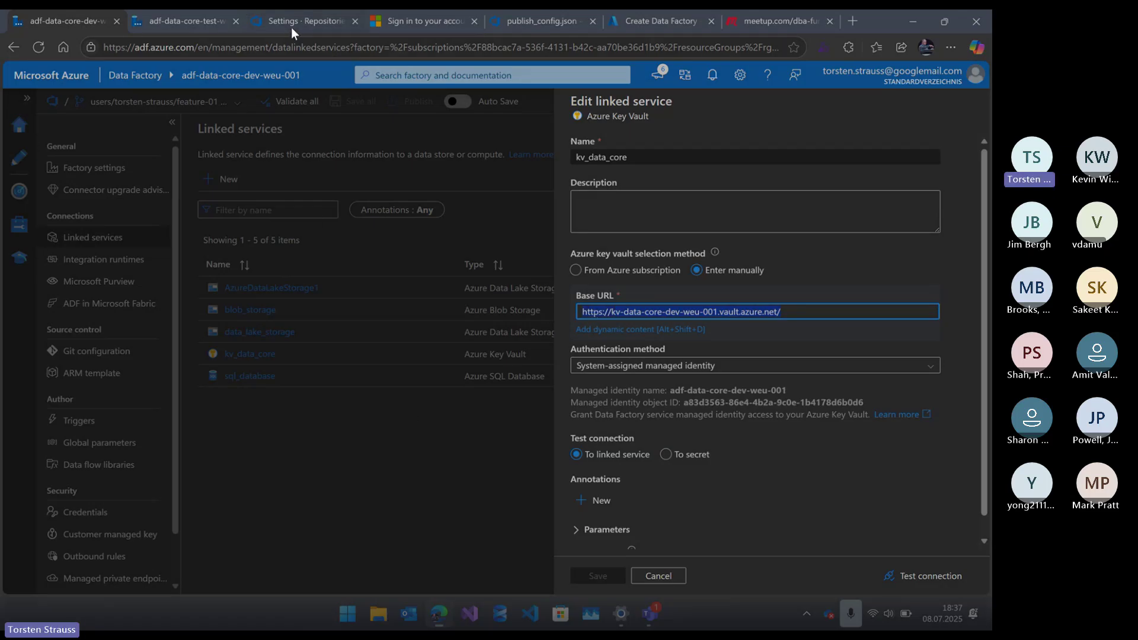
left_click(649, 18)
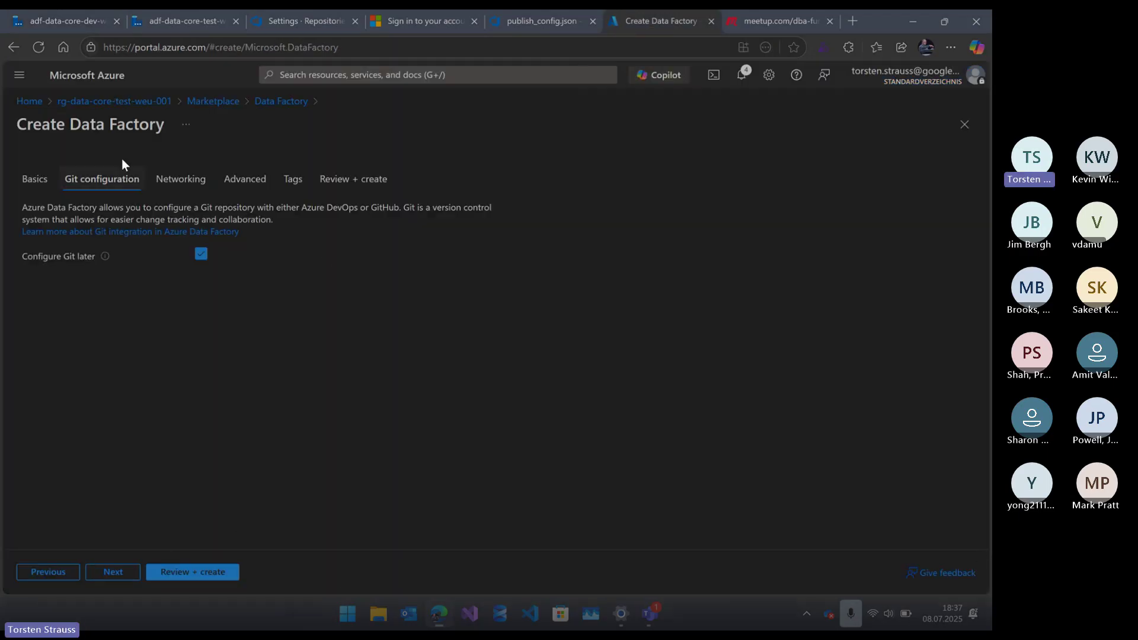
- Reveal and copy the current sqldb-data-core-connection-string secret from kv-data-core-test-weu-01 in rg-data-core-test-weu-001
left_click(131, 107)
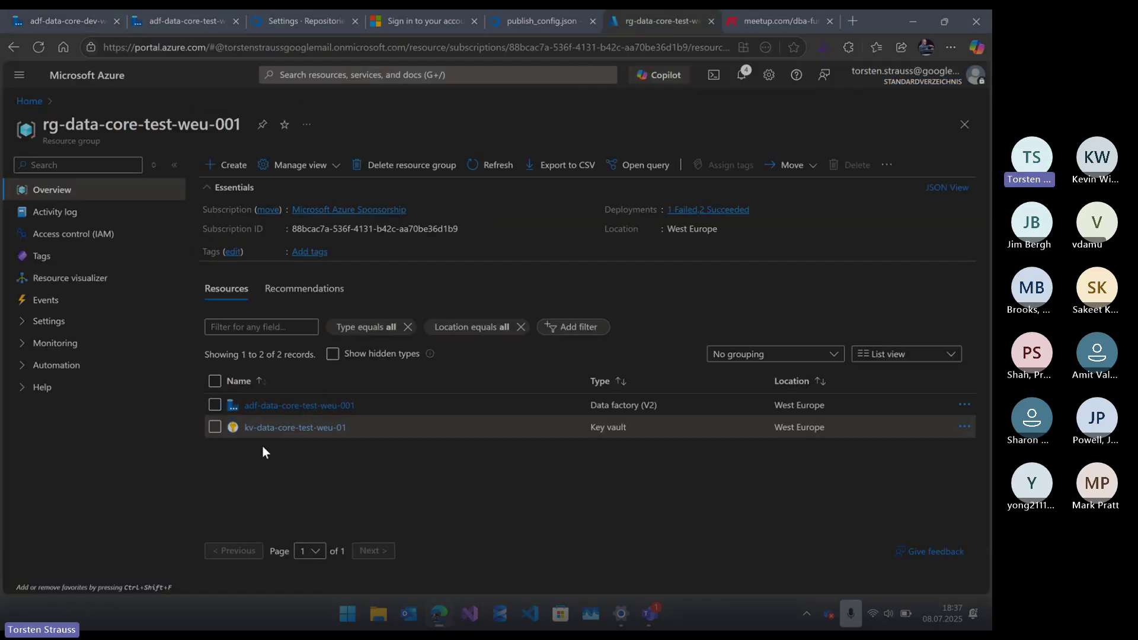
left_click(276, 428)
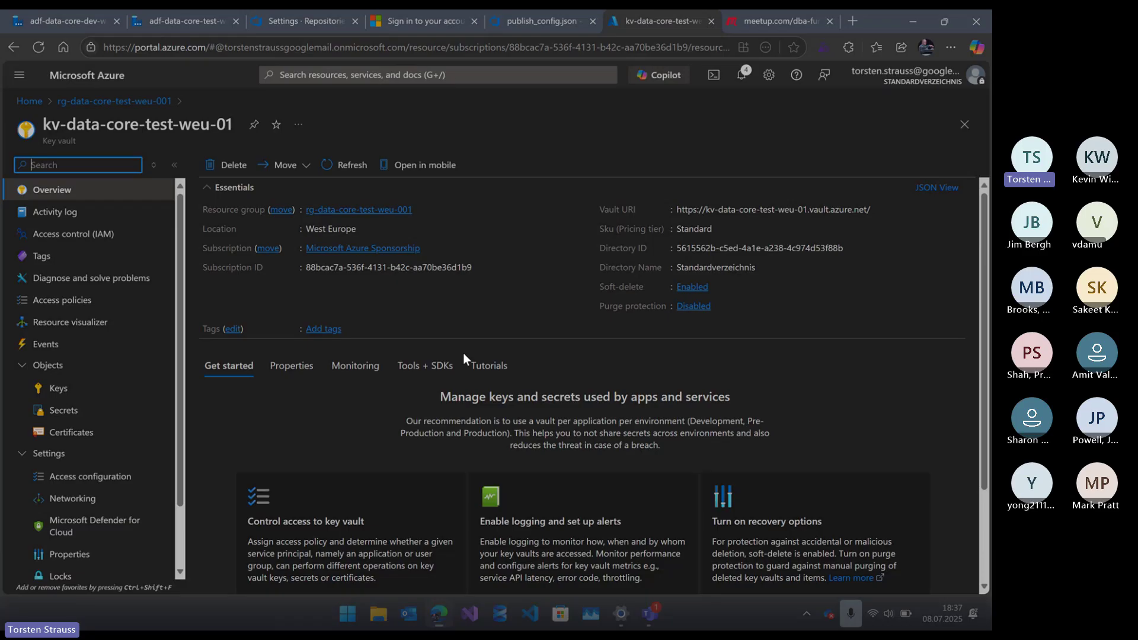
left_click(61, 410)
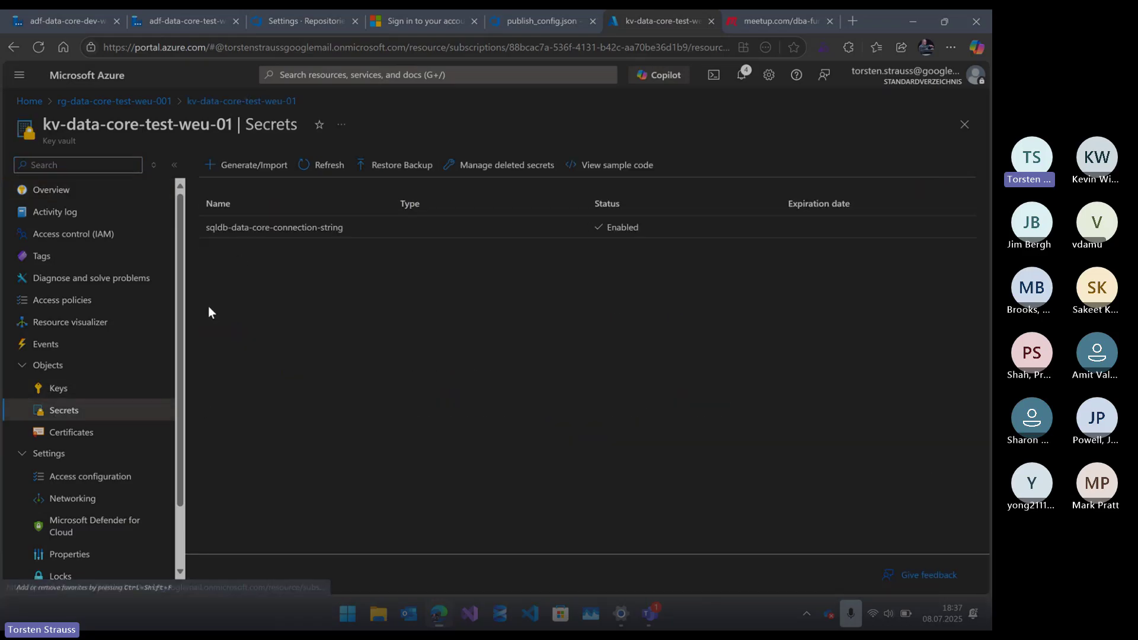
left_click(273, 230)
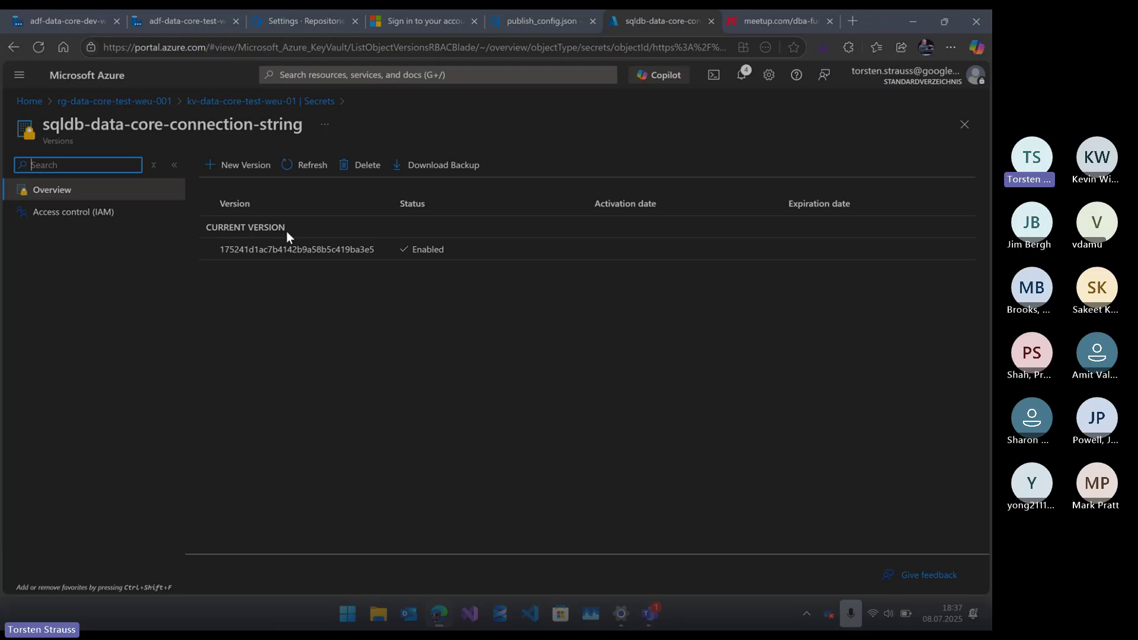
left_click(285, 251)
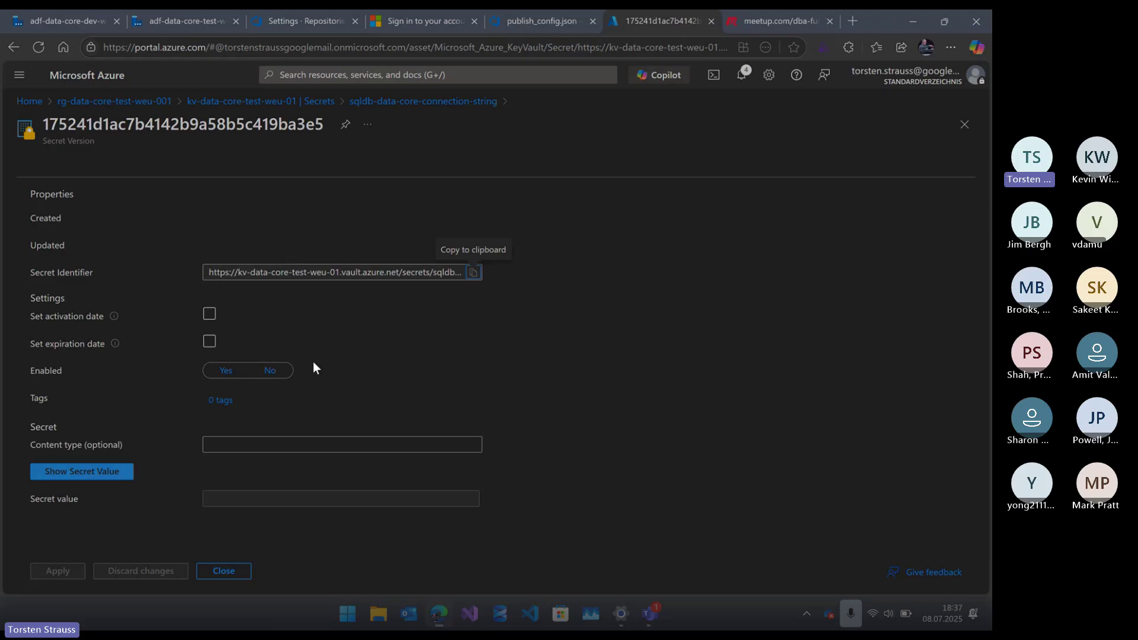
left_click(112, 474)
left_click(465, 498)
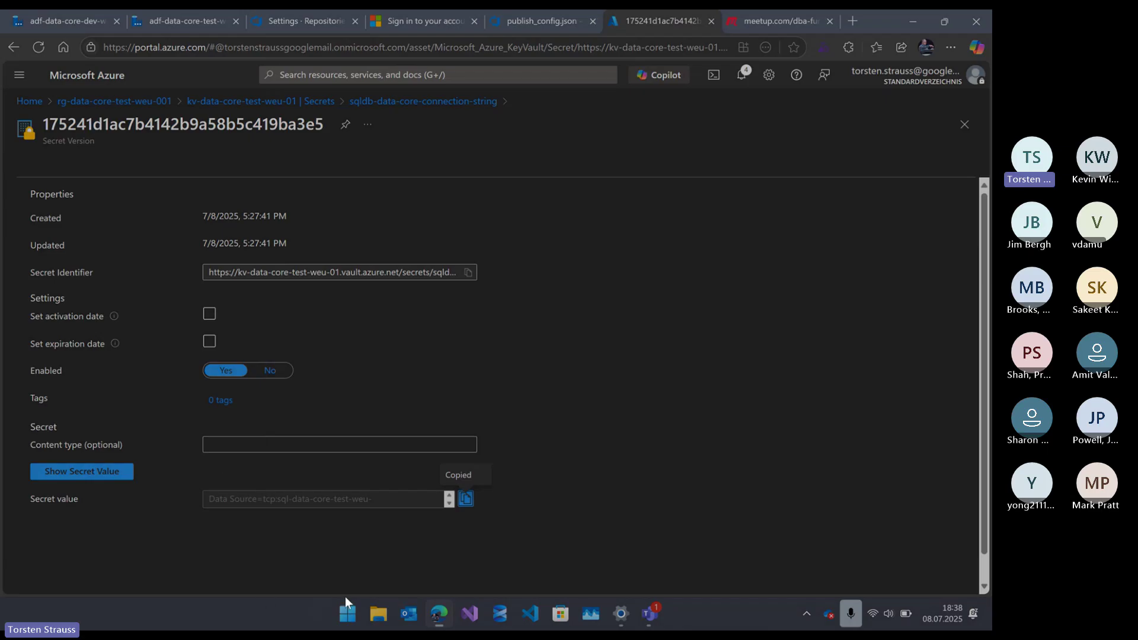
- Paste the connection string into a new maximized Notepad tab, select it, then return to the browser
left_click(347, 613)
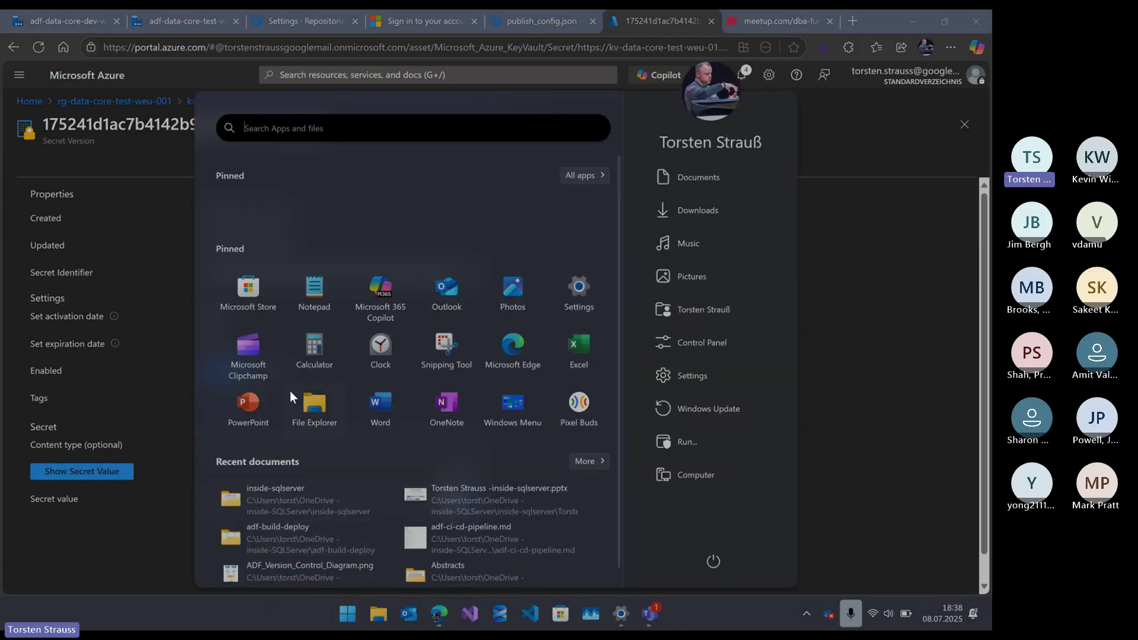
type("not")
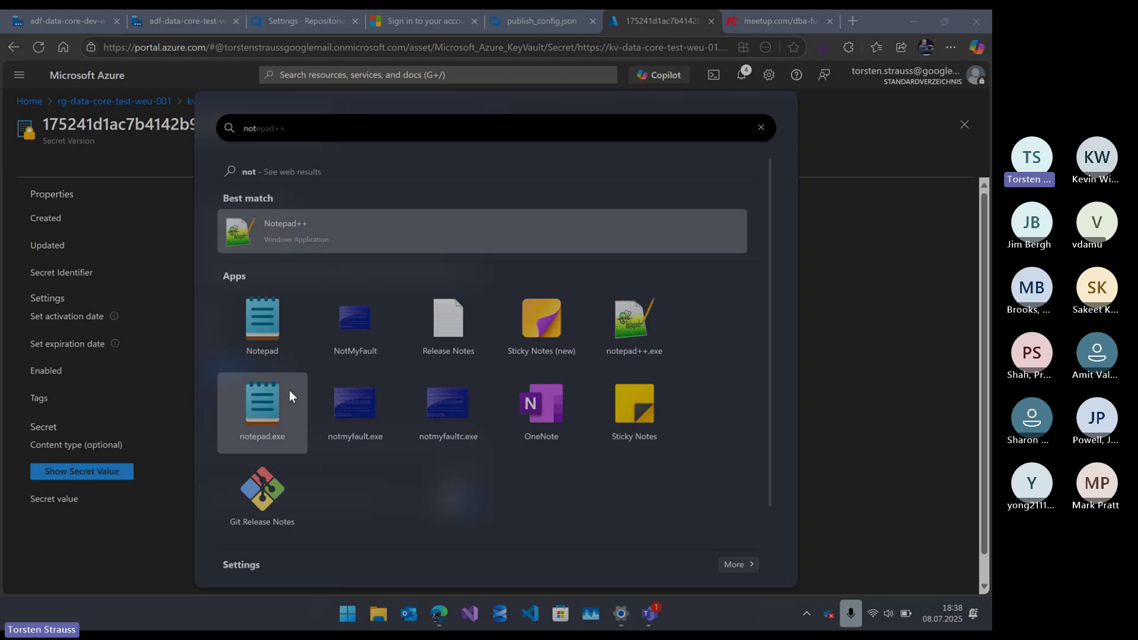
left_click(289, 390)
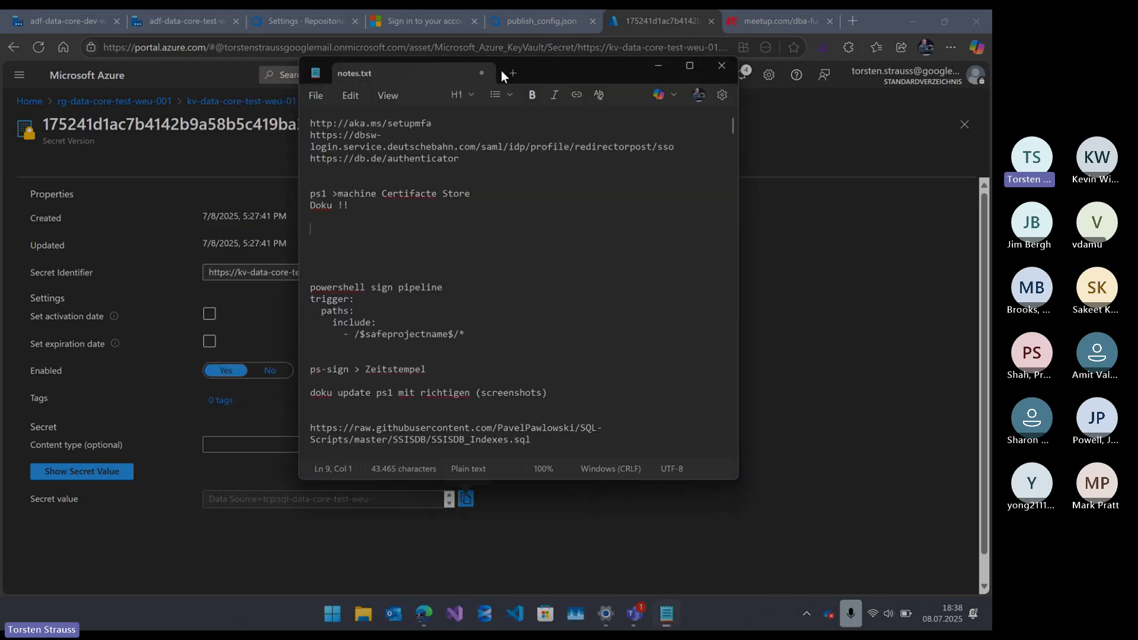
left_click(510, 72)
key("ctrl+v")
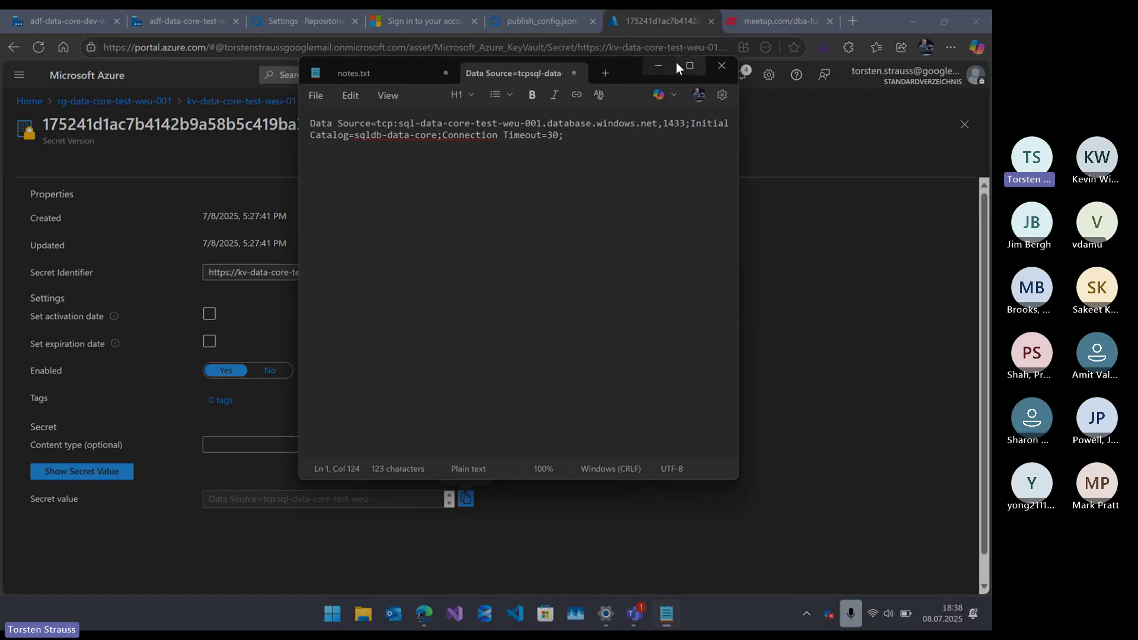
left_click(689, 66)
left_click_drag(745, 73, 10, 72)
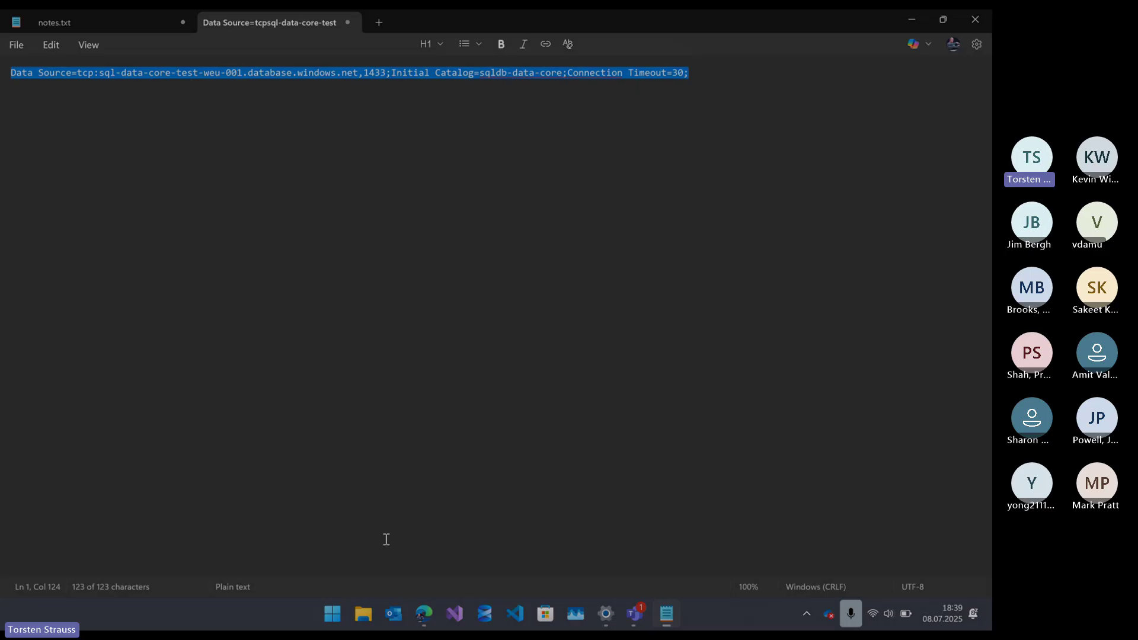
left_click(428, 602)
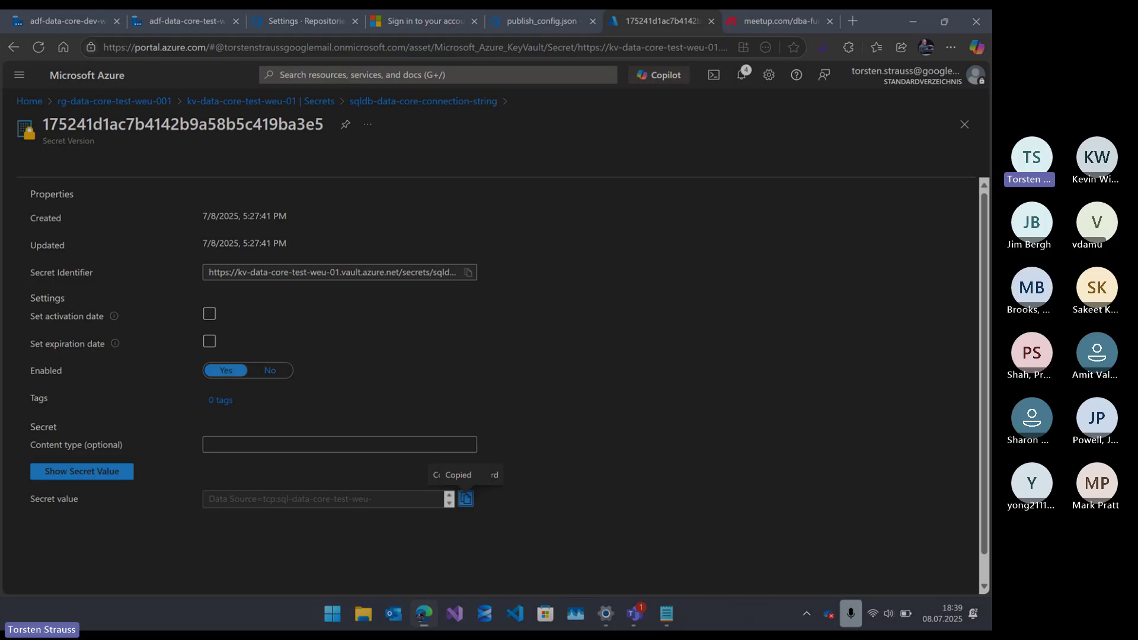
- Revisit publish_config.json and the main-branch policies, then reopen the kv_data_core linked service editor
left_click(543, 26)
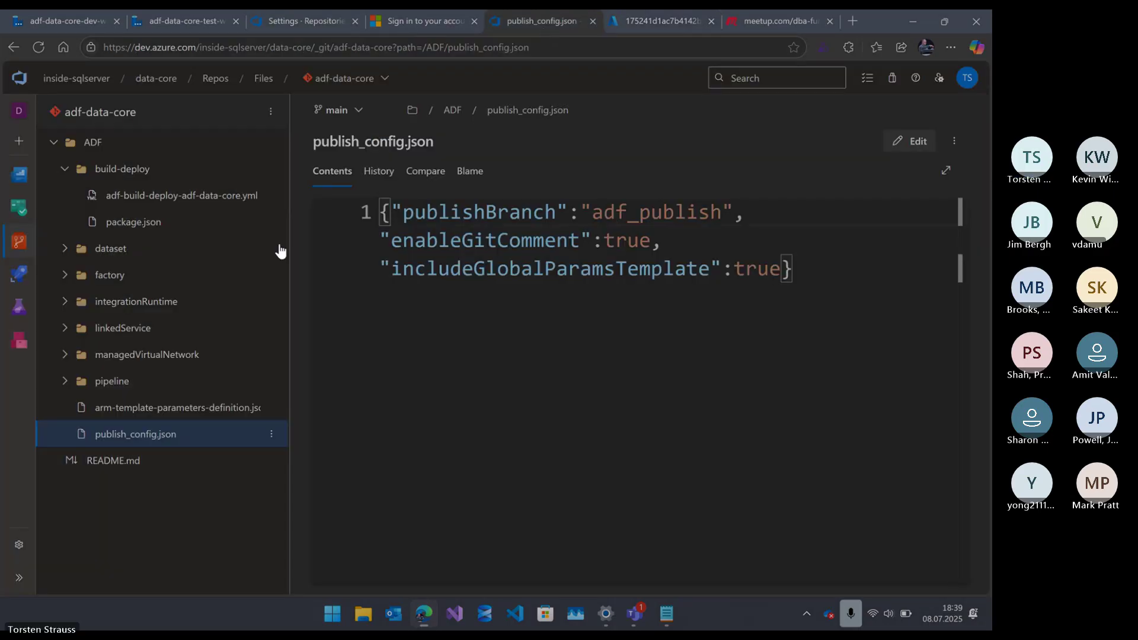
left_click(179, 18)
left_click(285, 18)
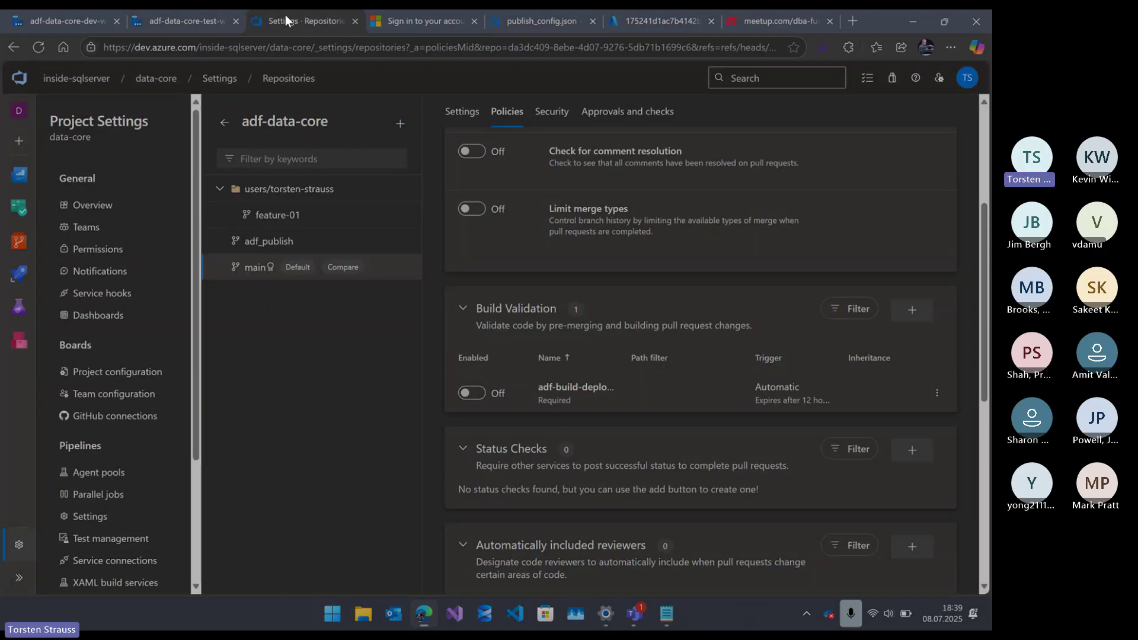
left_click(34, 11)
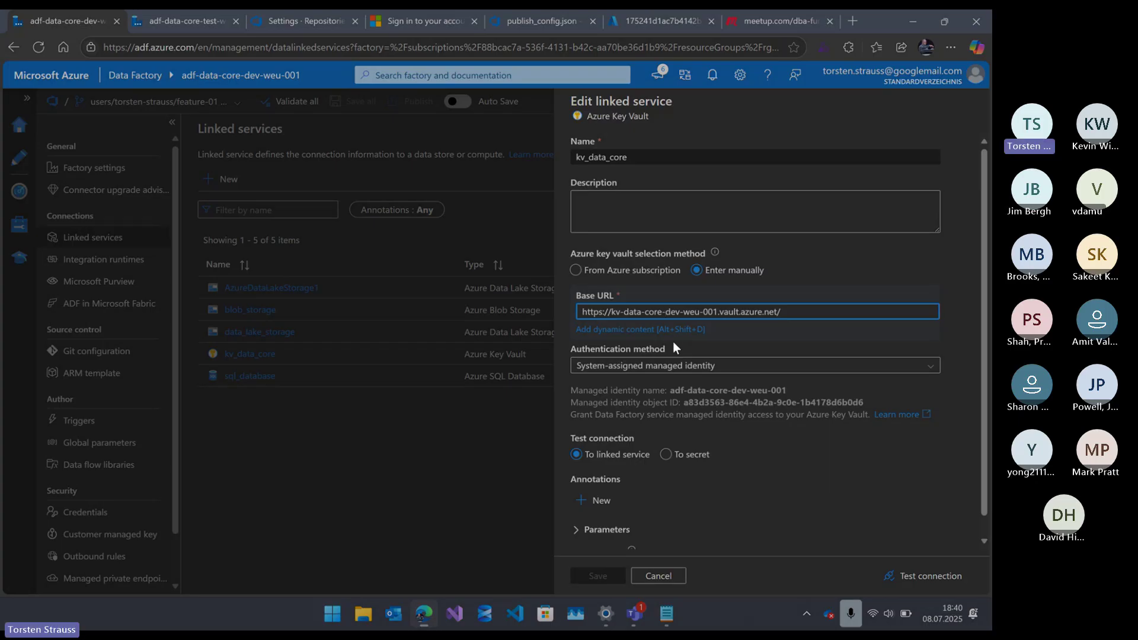
- Cancel out of kv_data_core, review the sql_database linked service settings, and cancel without changes
left_click(655, 576)
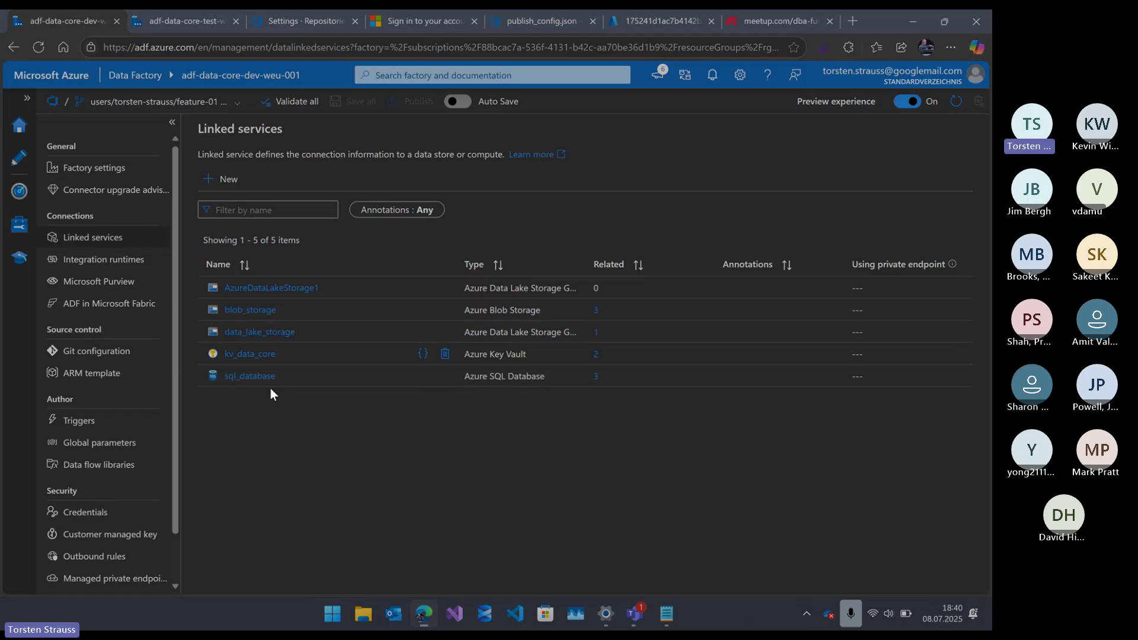
left_click(252, 378)
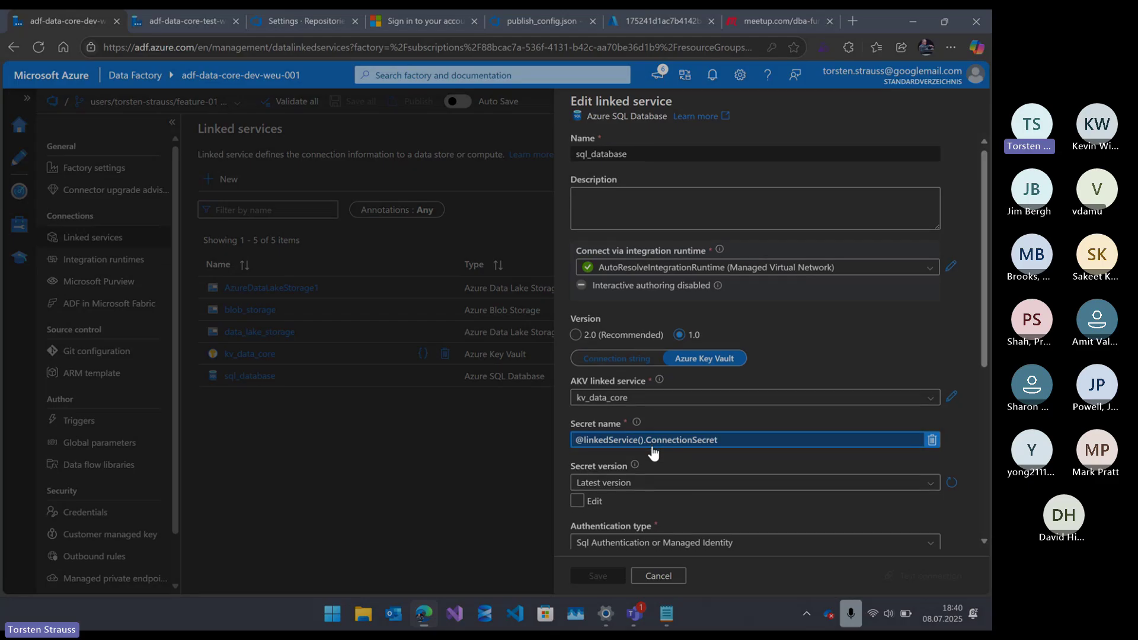
scroll(652, 468, "down", 1)
scroll(673, 196, "up", 1)
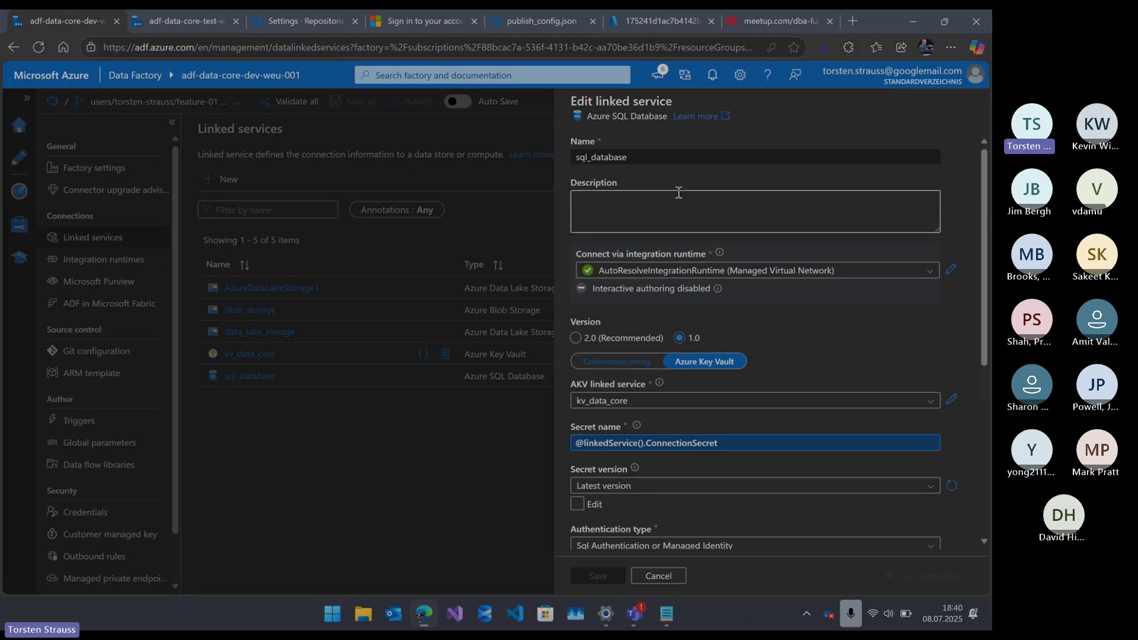
left_click(656, 576)
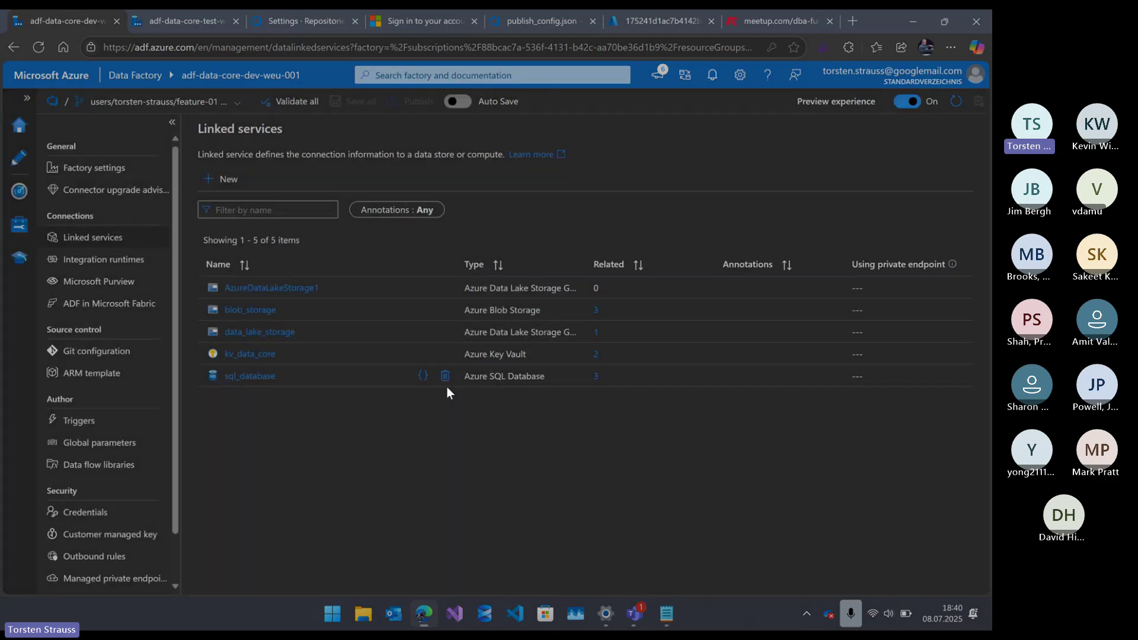
- Inspect sql_database's JSON AzureKeyVaultSecret reference, cancel, and close the unused 'Sign in' browser tab
left_click(420, 377)
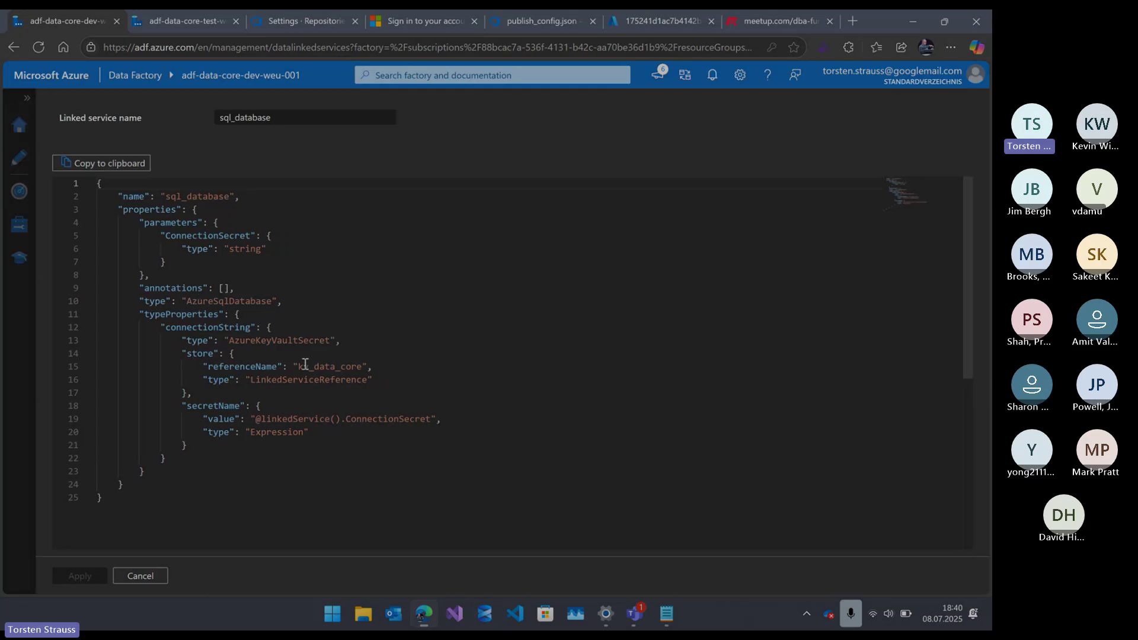
left_click(181, 340)
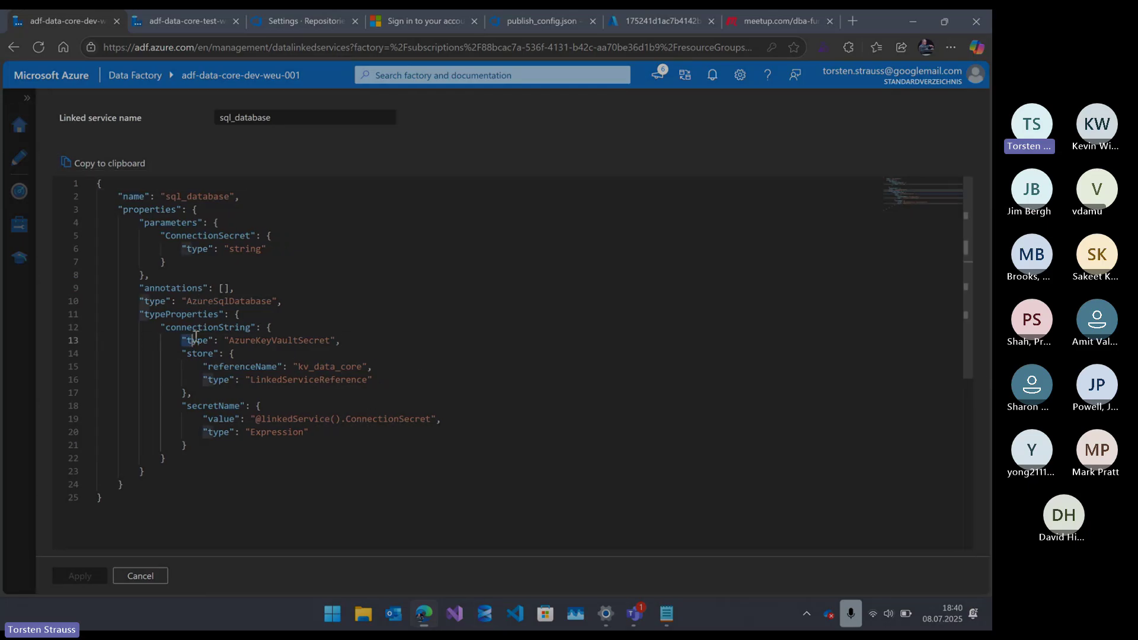
left_click(366, 342, "shift")
left_click_drag(365, 342, 422, 432)
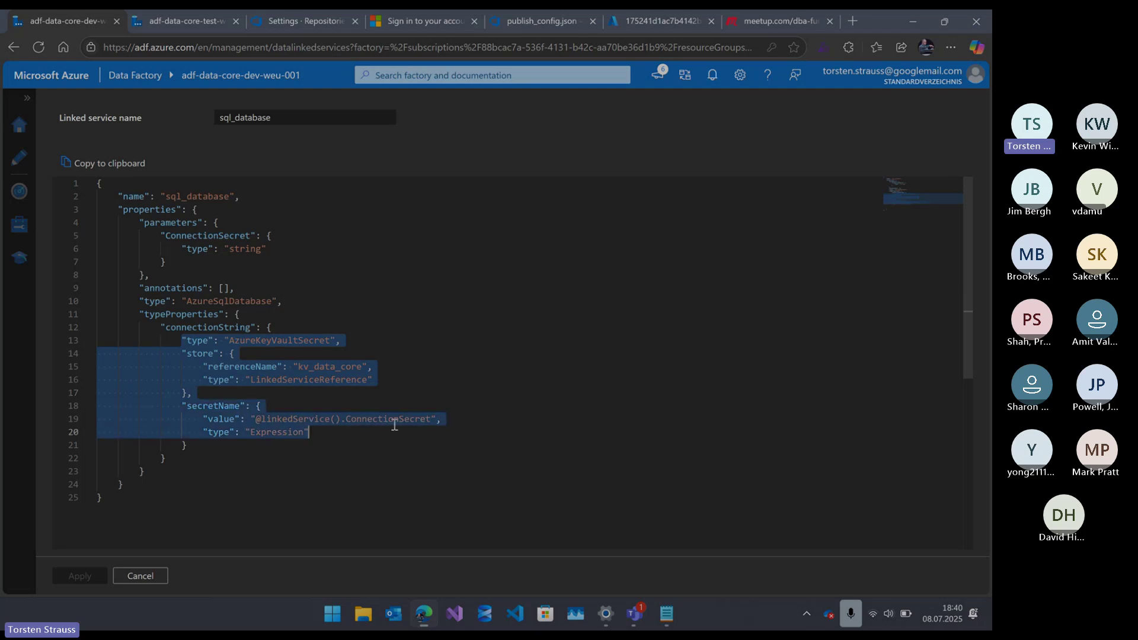
left_click(294, 366)
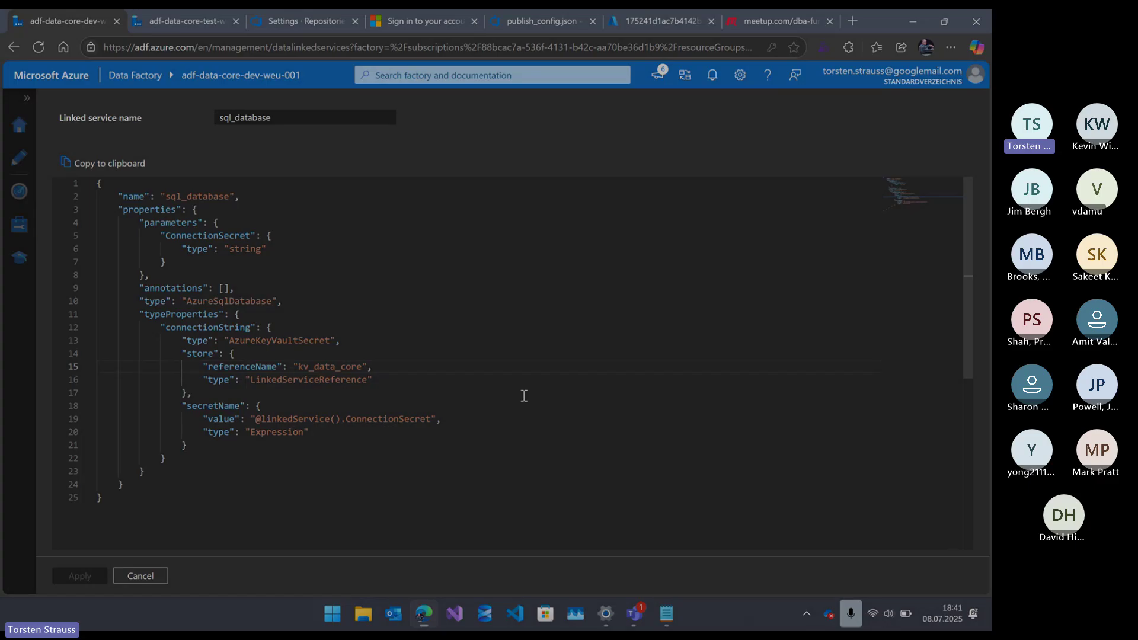
left_click(137, 576)
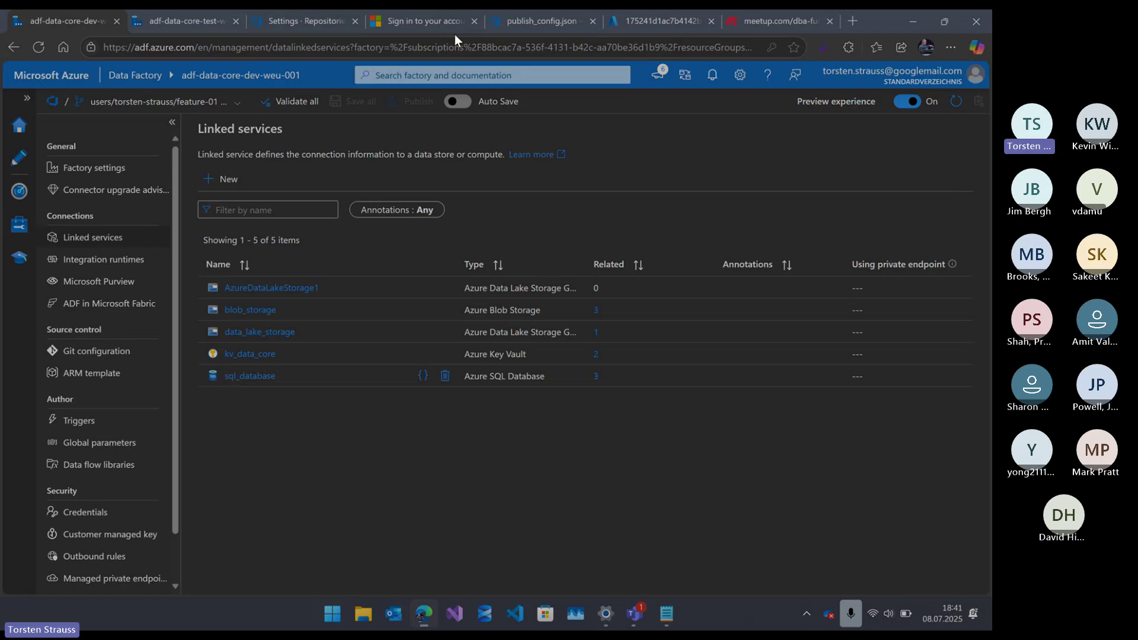
left_click(474, 21)
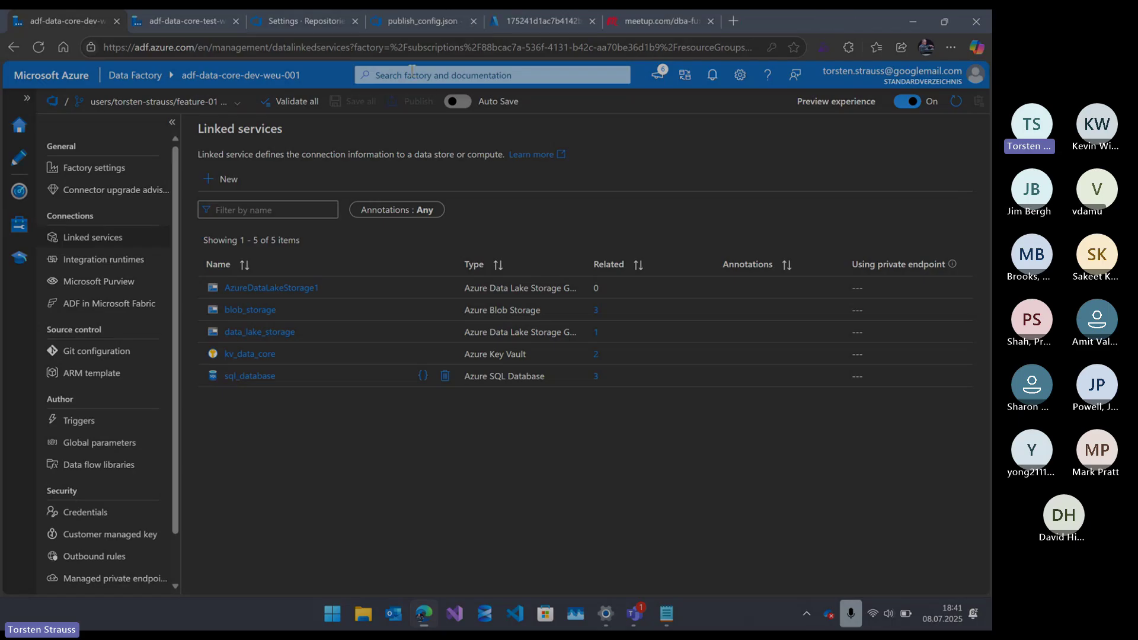
- On the main branch policies, require a minimum of 1 reviewer and let requestors approve their own changes
left_click(343, 19)
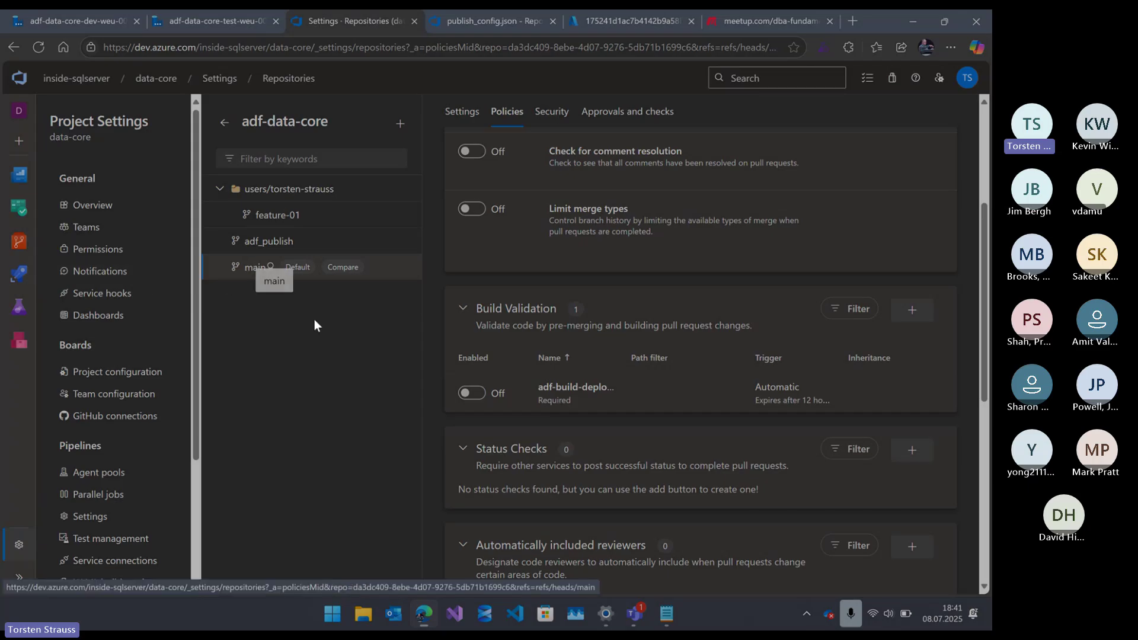
scroll(795, 251, "up", 4)
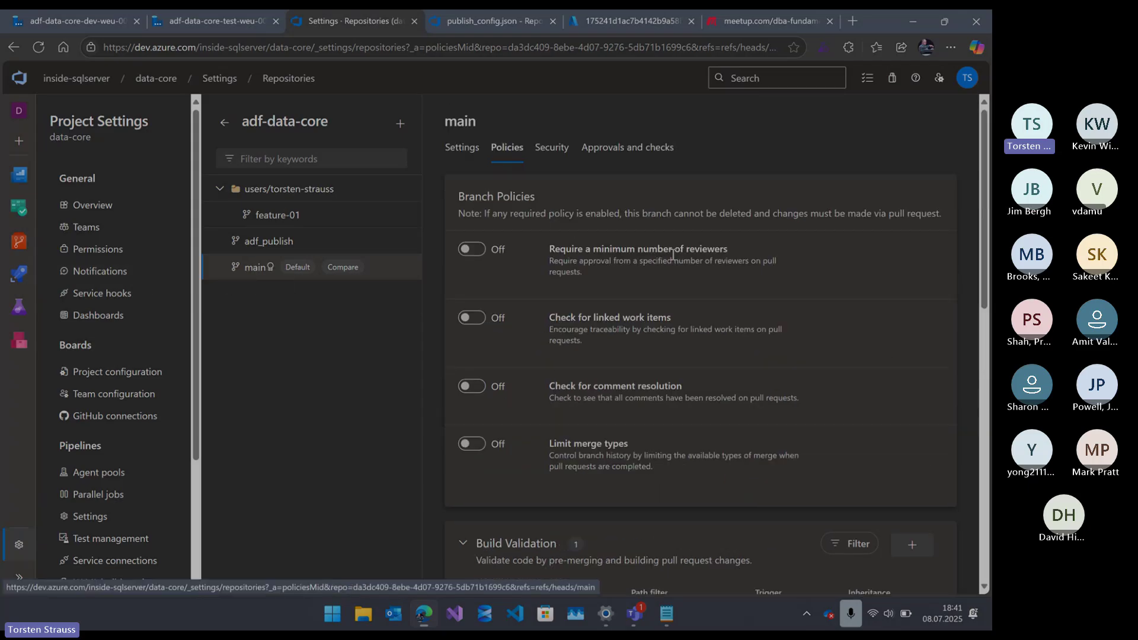
left_click(472, 249)
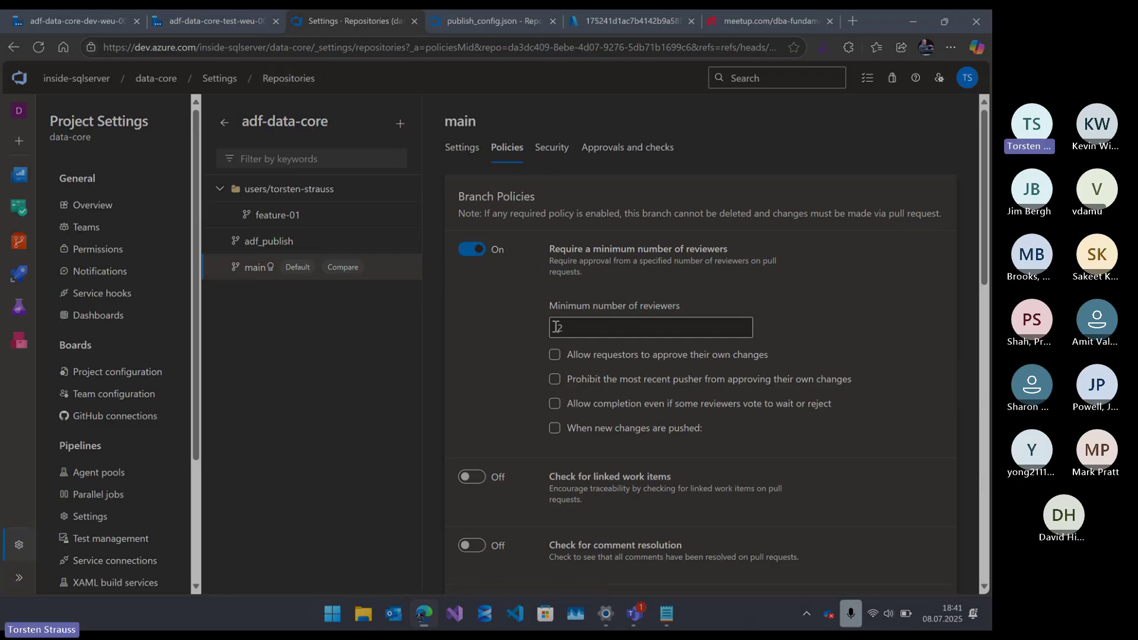
left_click_drag(575, 327, 482, 334)
type("1")
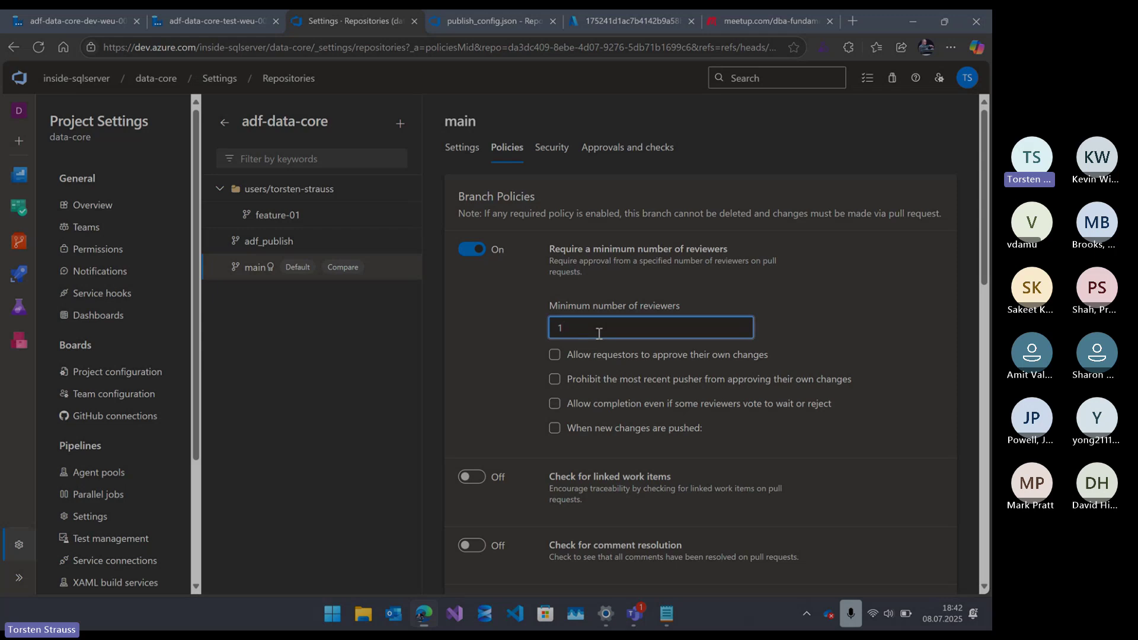
left_click(554, 354)
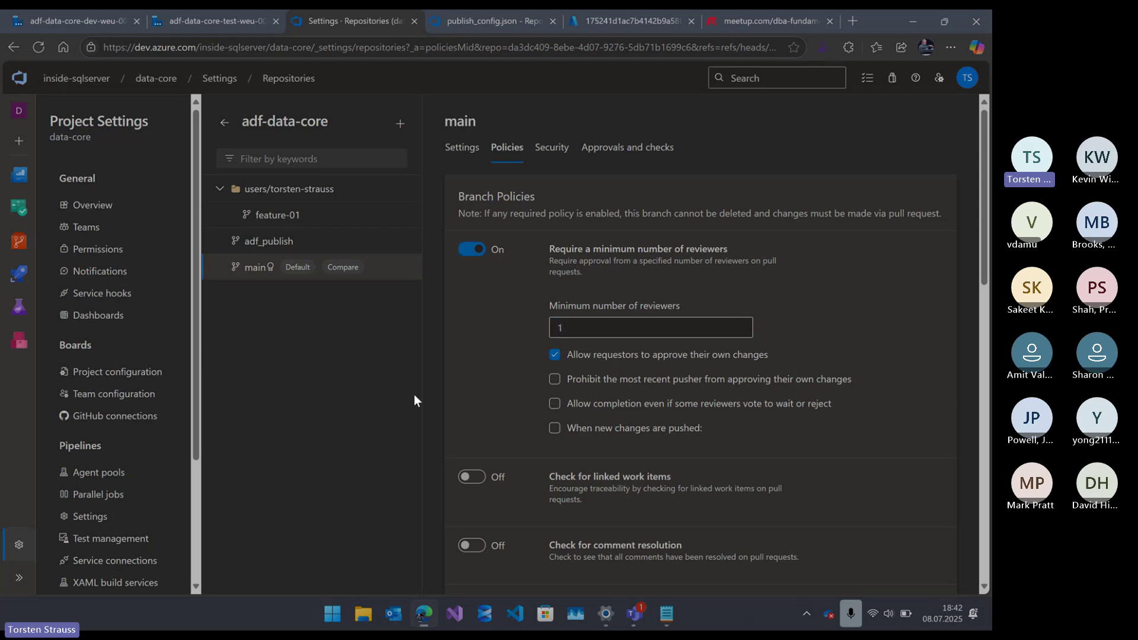
- Switch the adf-build-deploy-adf-data-core build validation On and open its Edit build policy settings
scroll(453, 386, "down", 3)
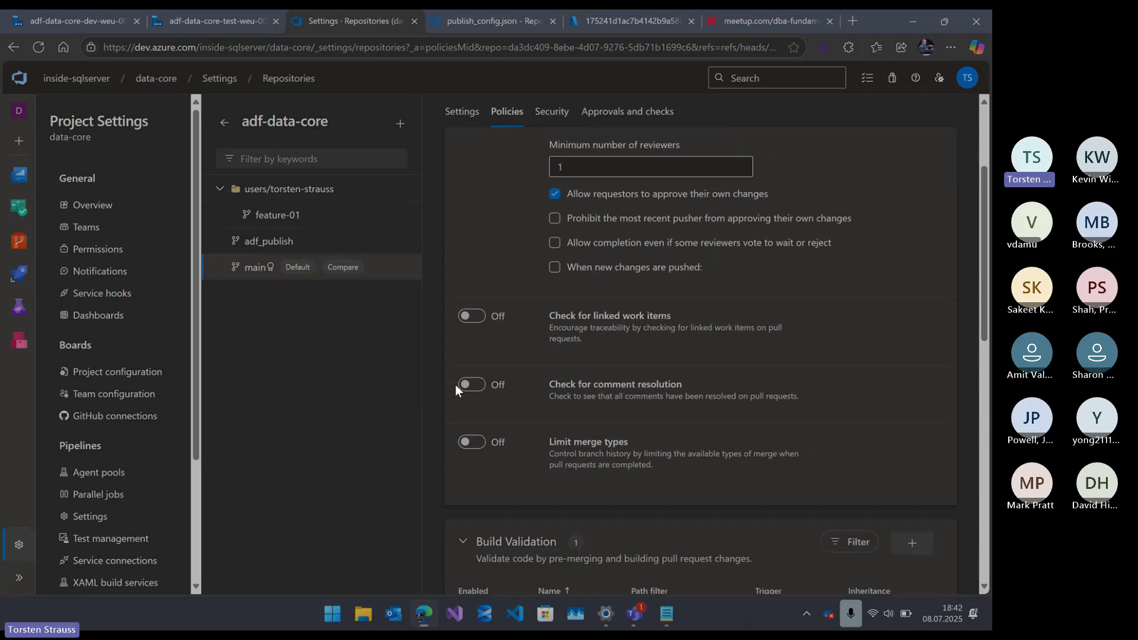
scroll(569, 333, "down", 1)
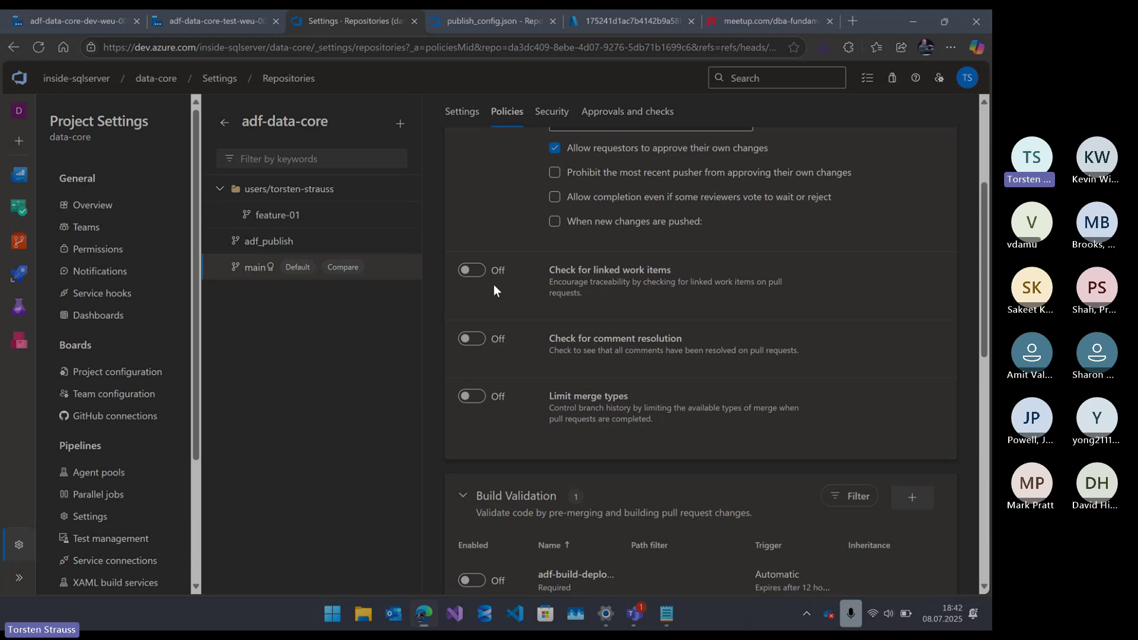
scroll(493, 283, "down", 1)
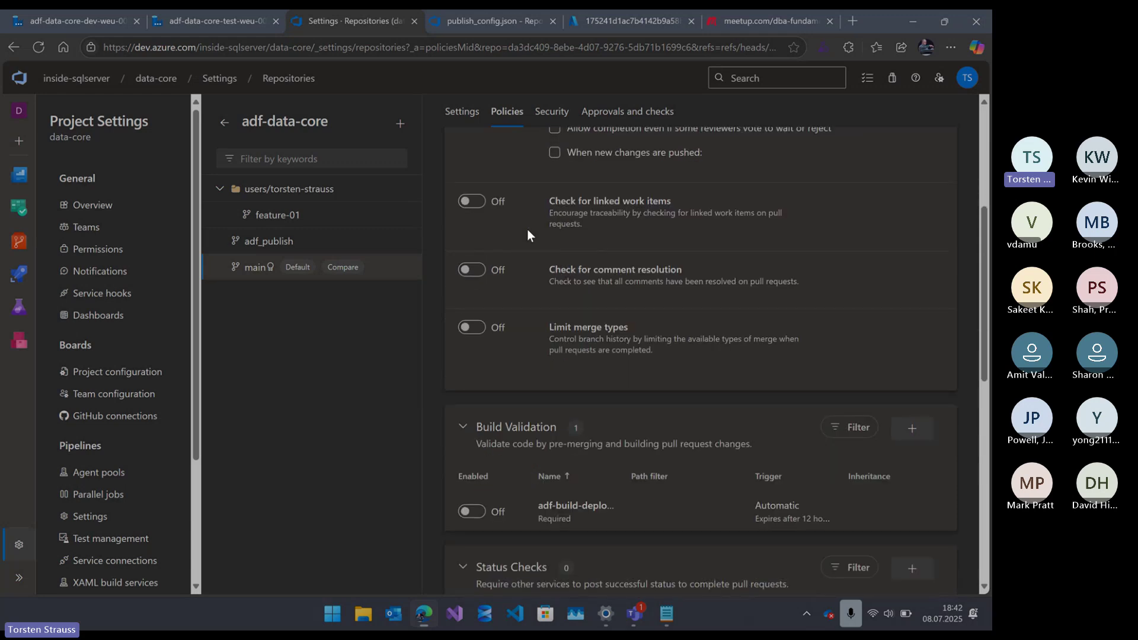
scroll(516, 237, "down", 1)
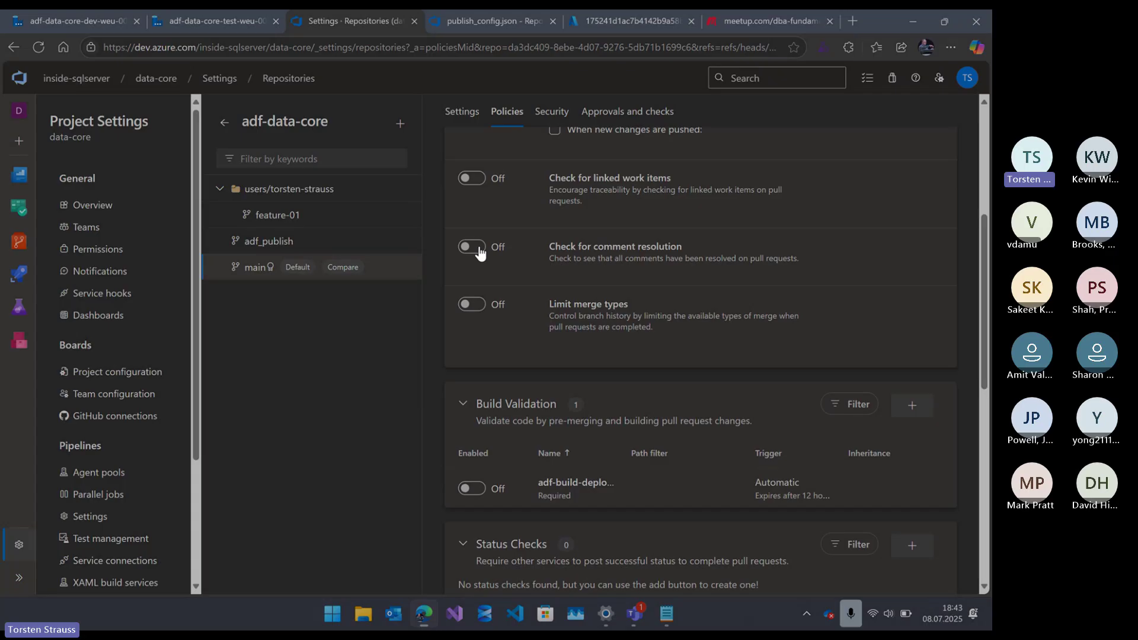
scroll(480, 288, "down", 2)
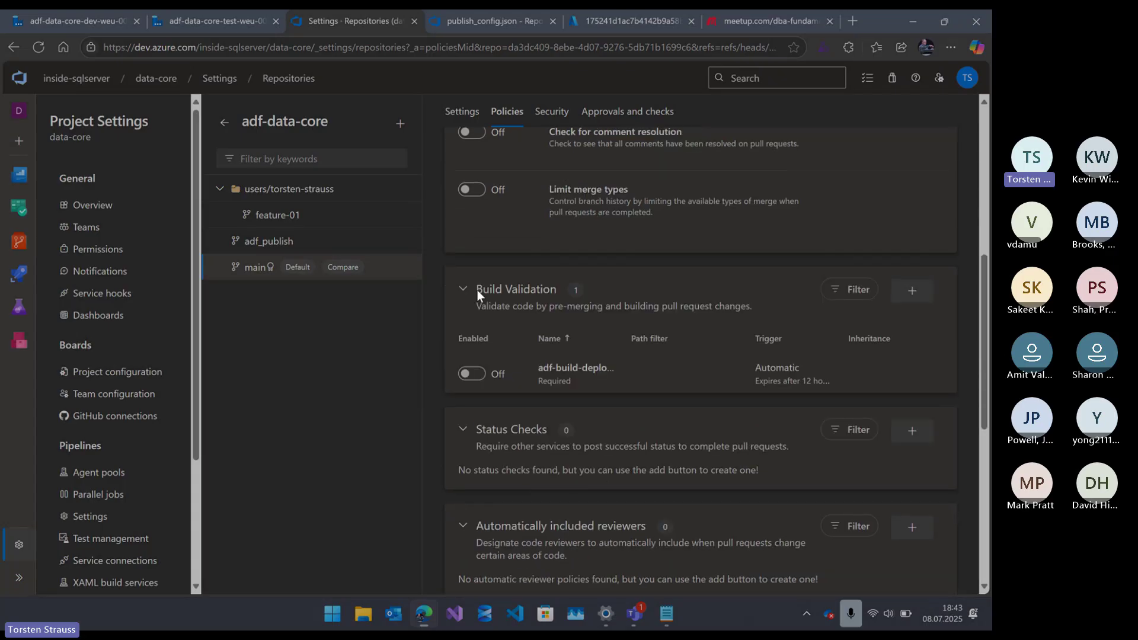
scroll(478, 290, "down", 2)
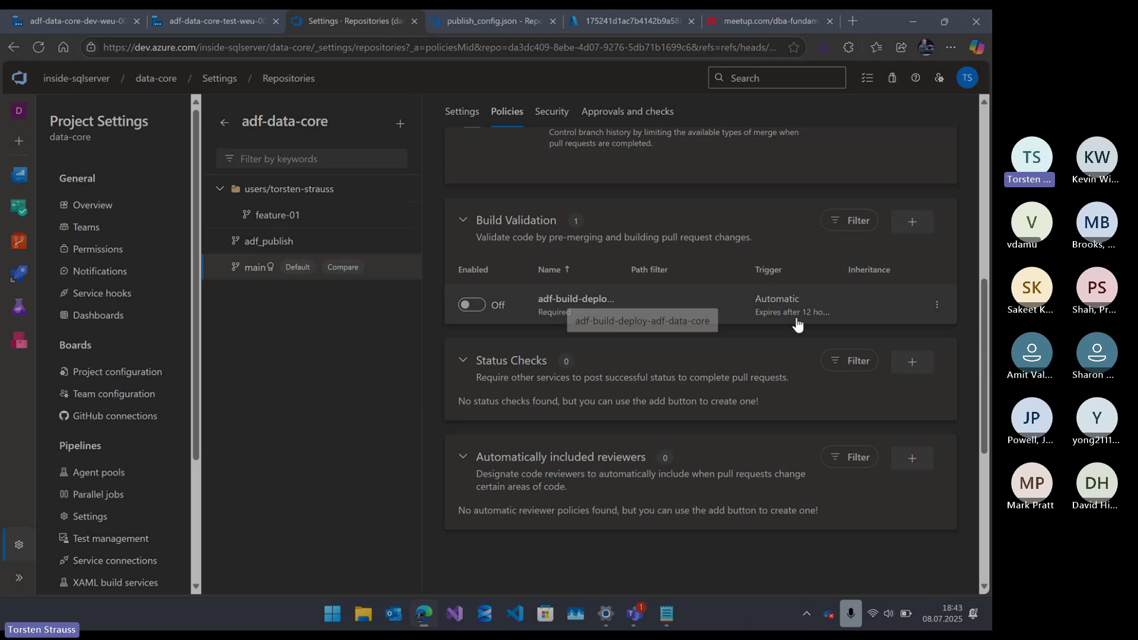
left_click(937, 309)
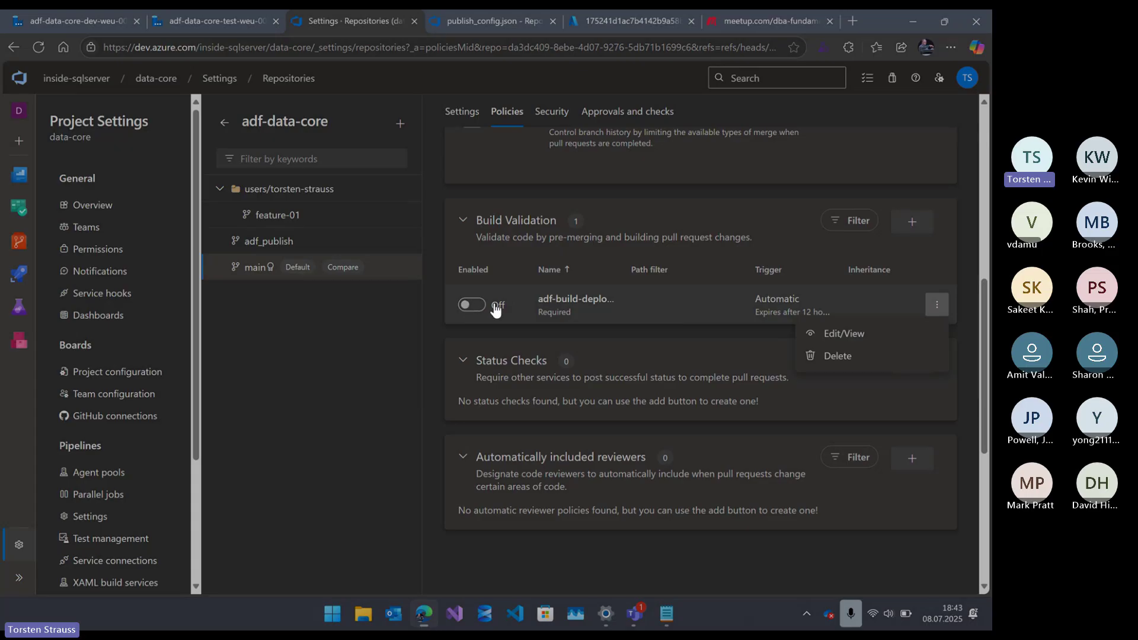
left_click(477, 305)
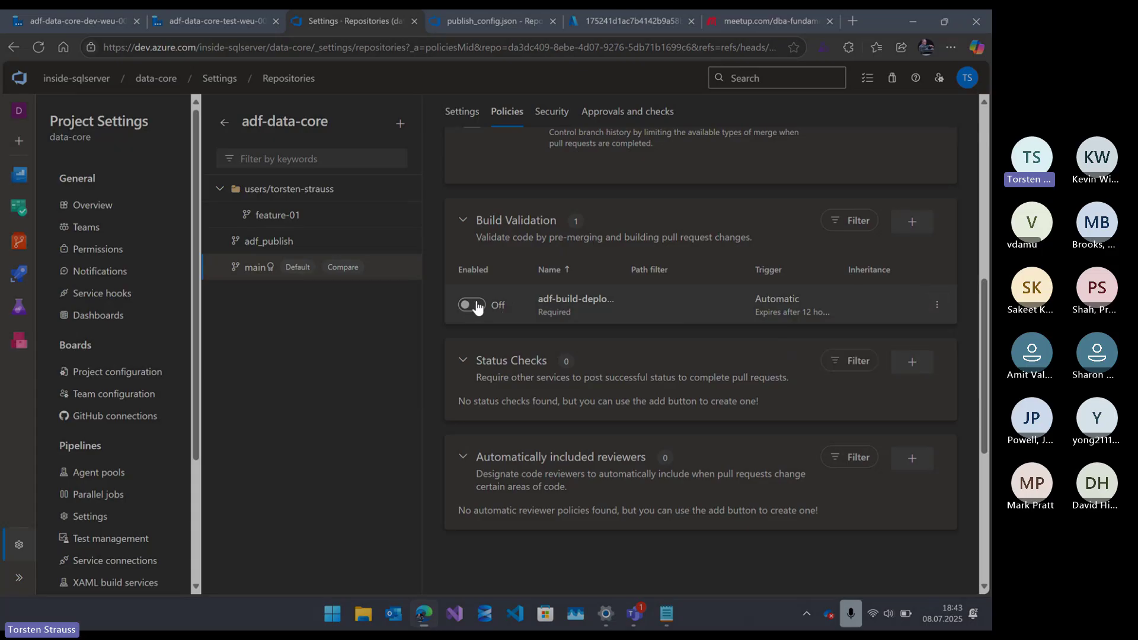
left_click(554, 299)
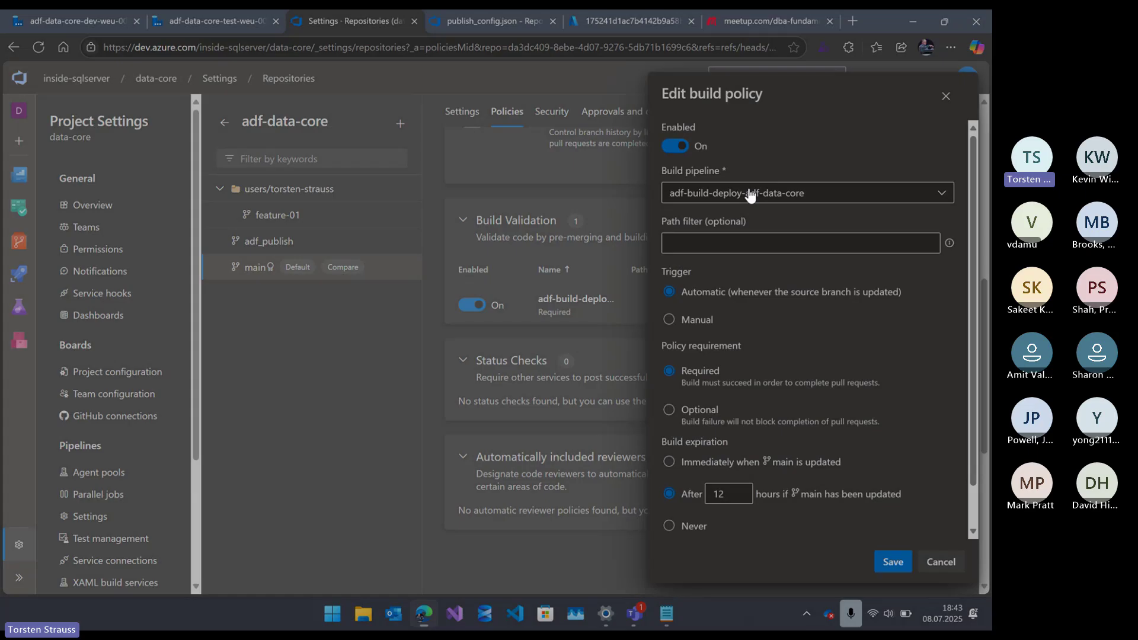
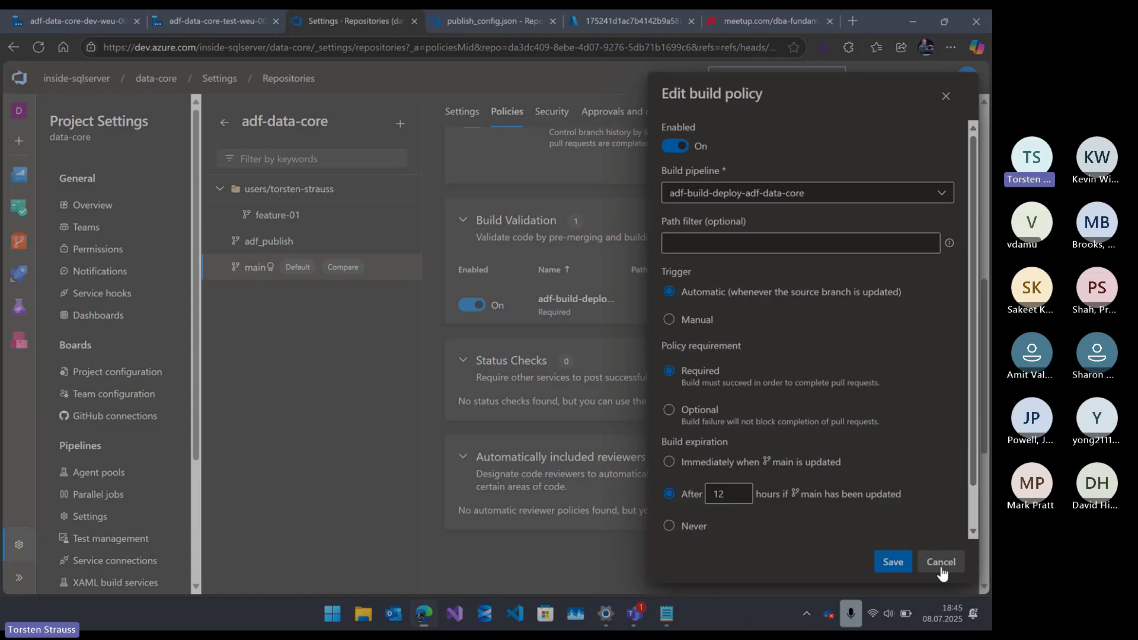
- Save the adf-build-deploy-adf-data-core build validation policy and scroll up to the reviewer settings
left_click(893, 562)
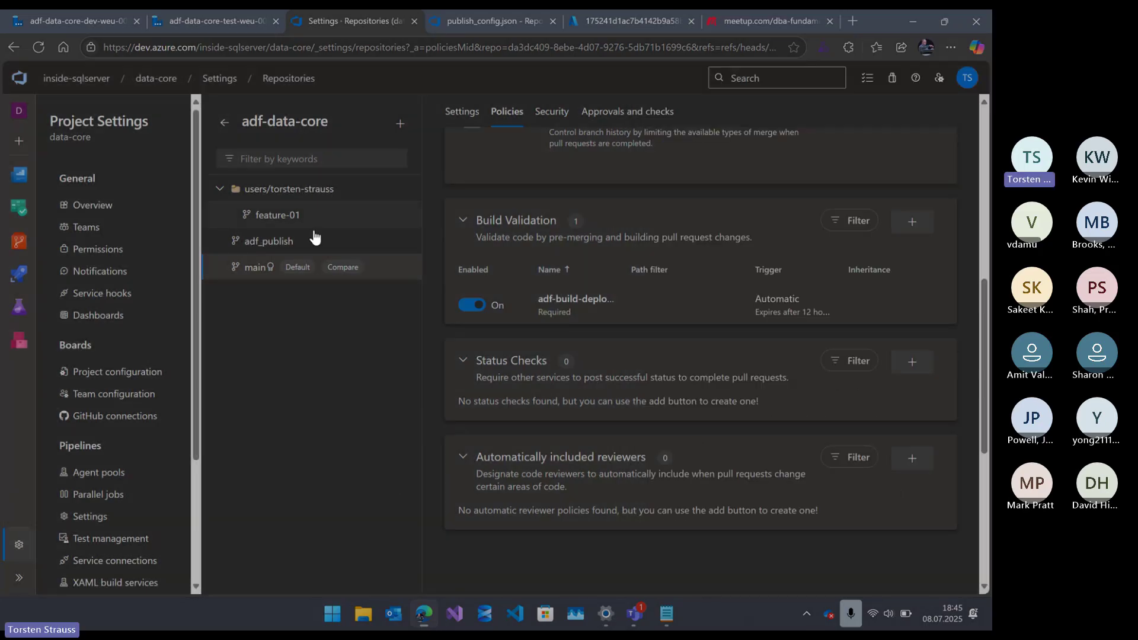
scroll(534, 352, "up", 5)
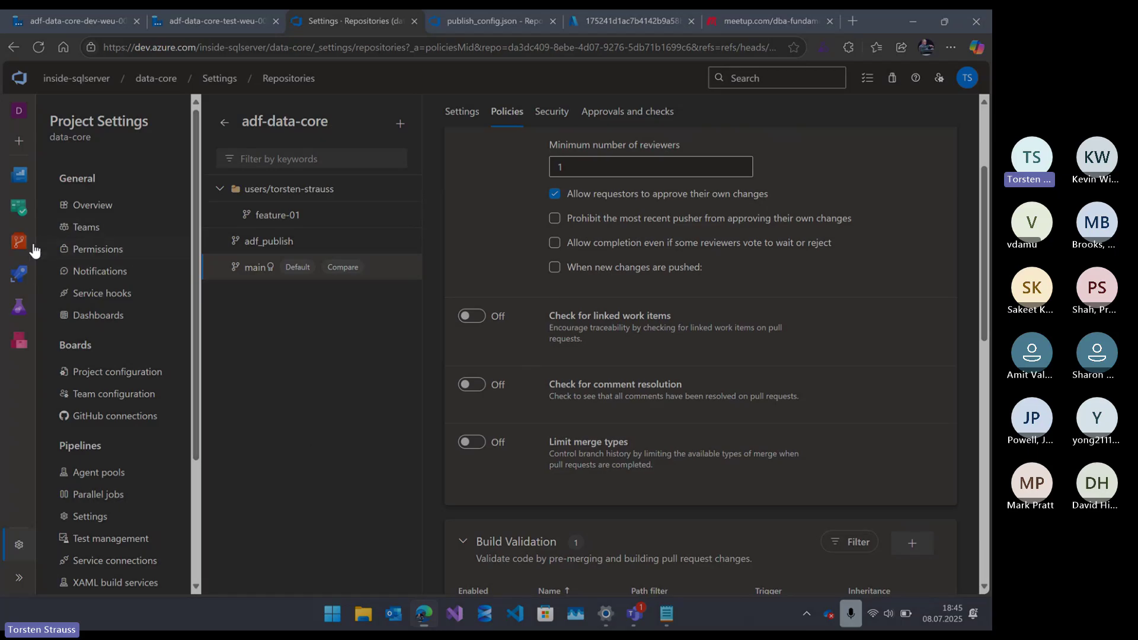
- Browse Repos Files to ADF/build-deploy and open adf-build-deploy-adf-data-core.yml
mouse_move(21, 243)
left_click(102, 272)
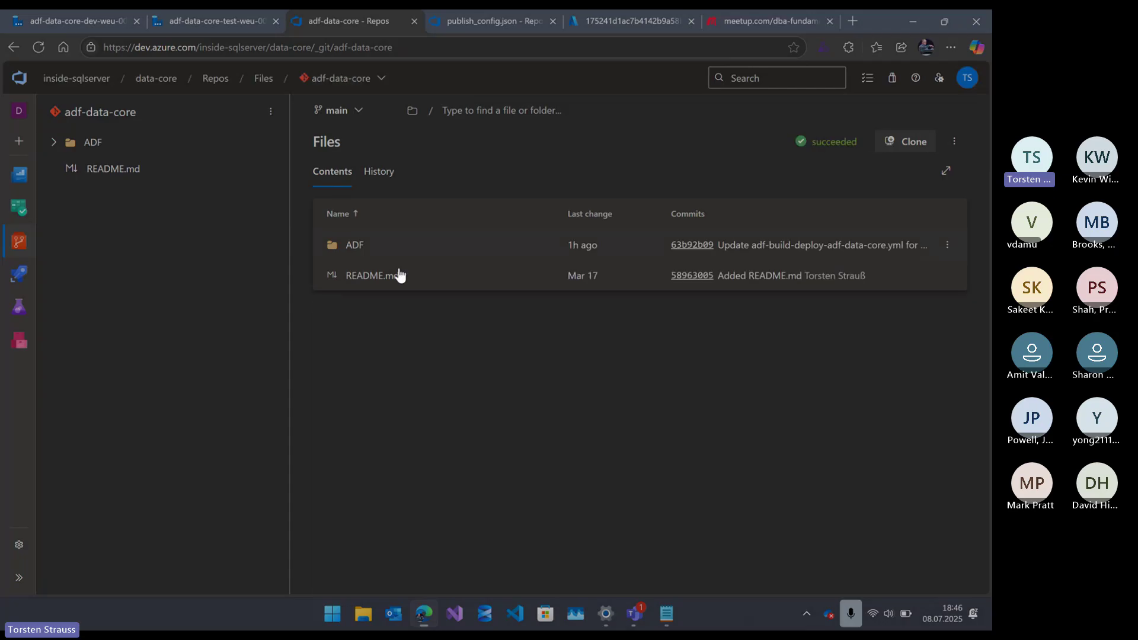
left_click(53, 142)
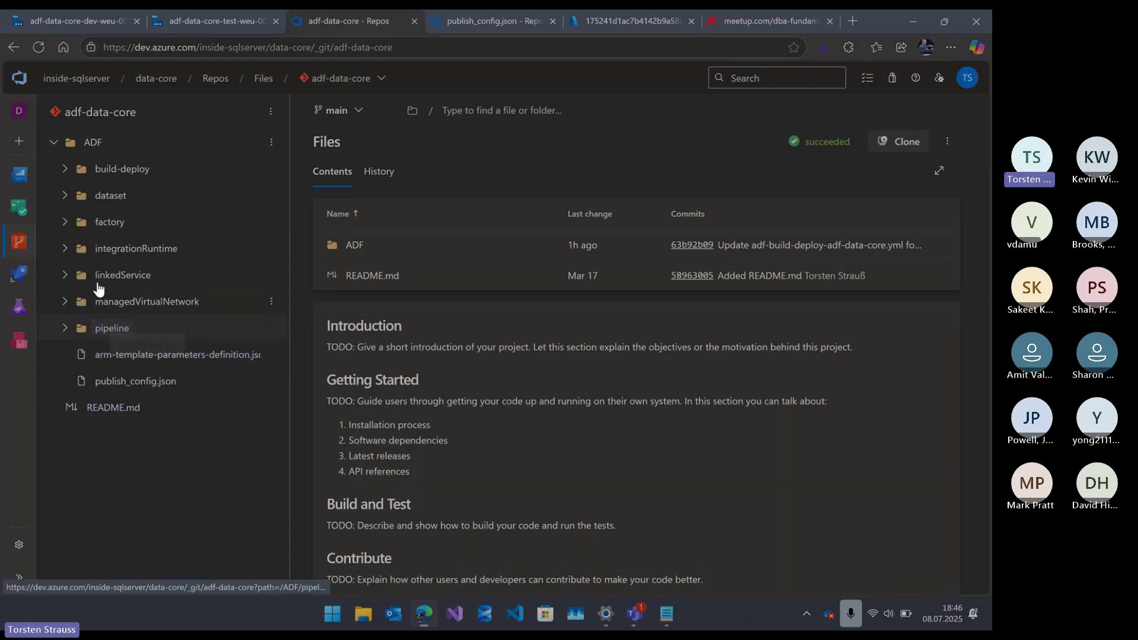
left_click(65, 172)
left_click(177, 195)
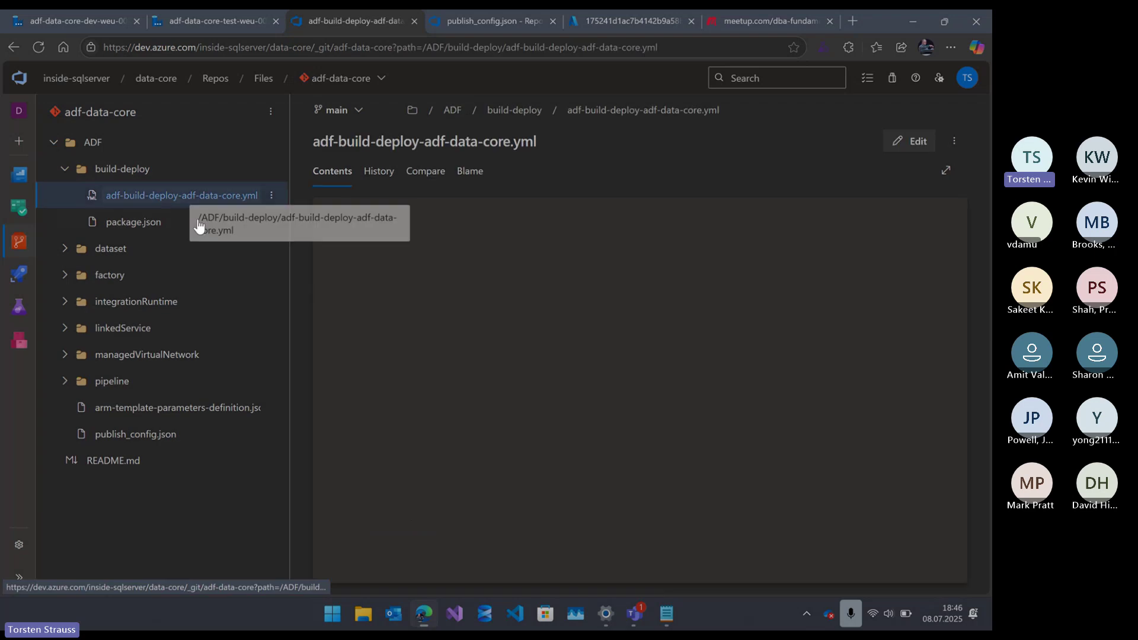
- Expand the pipeline file to full page and scroll through its dev and test deployment targets
left_click(944, 171)
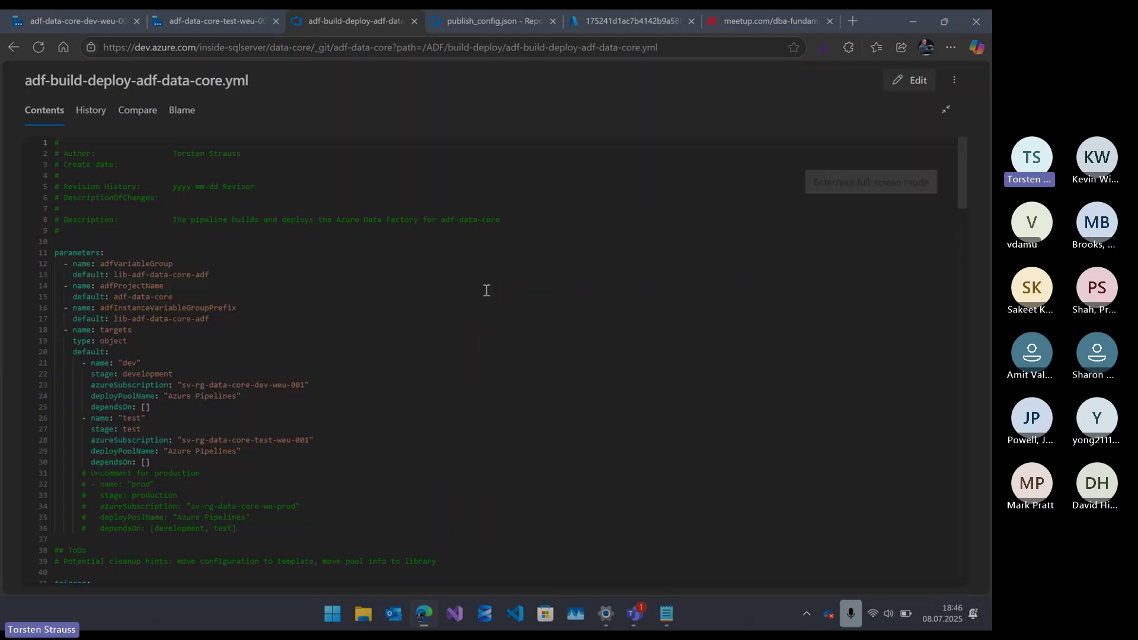
scroll(531, 314, "up", 6, "ctrl")
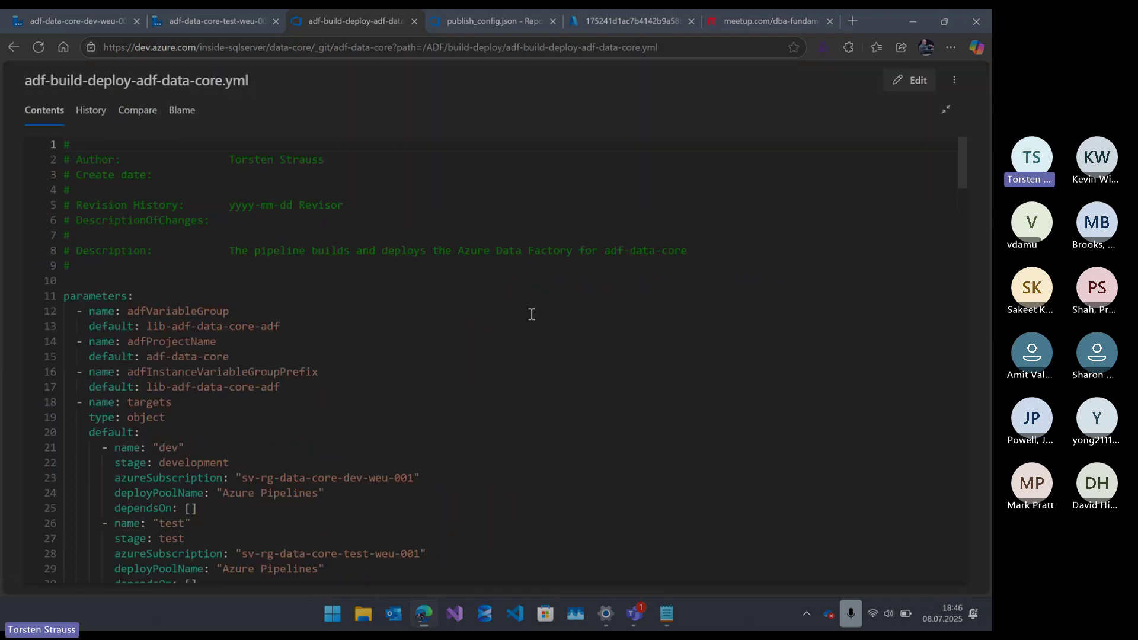
scroll(532, 314, "down", 6)
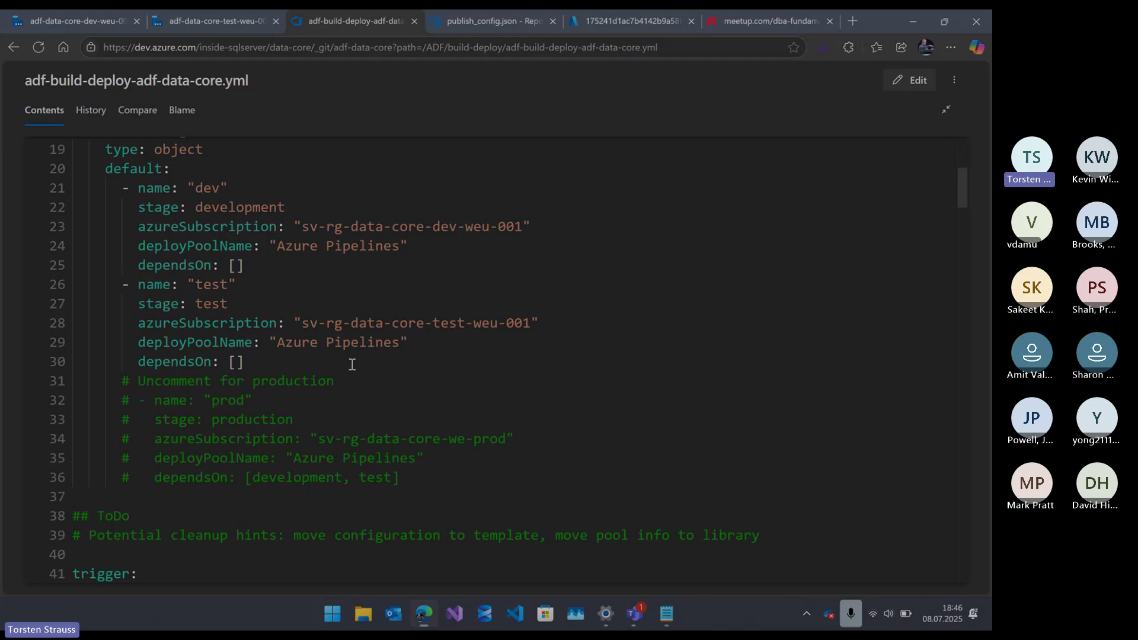
scroll(352, 363, "up", 2)
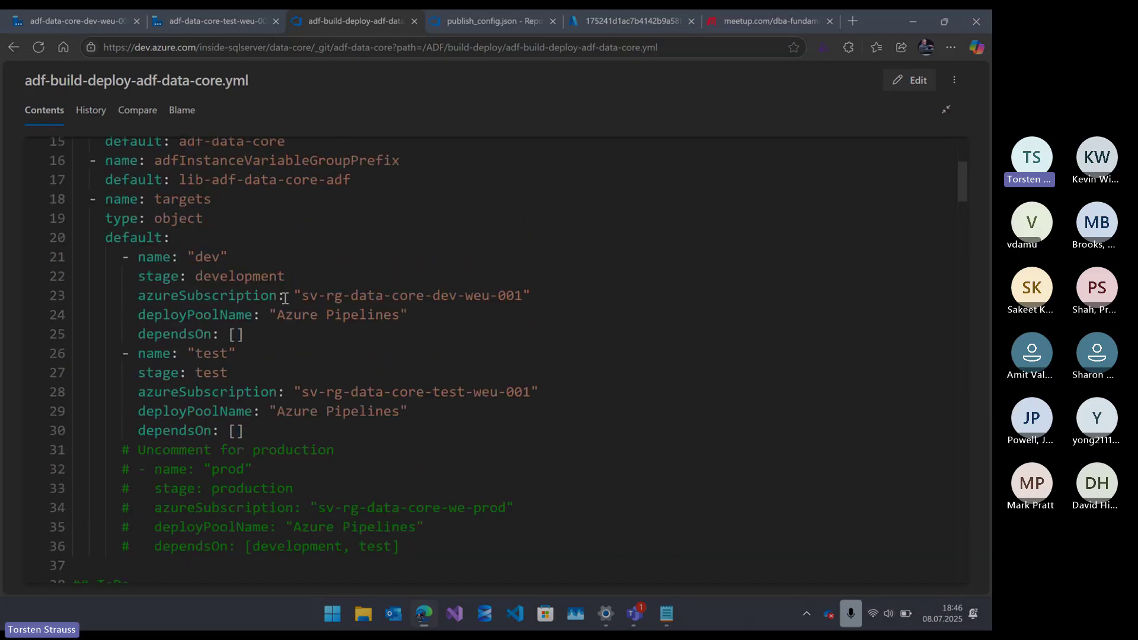
scroll(285, 299, "down", 20)
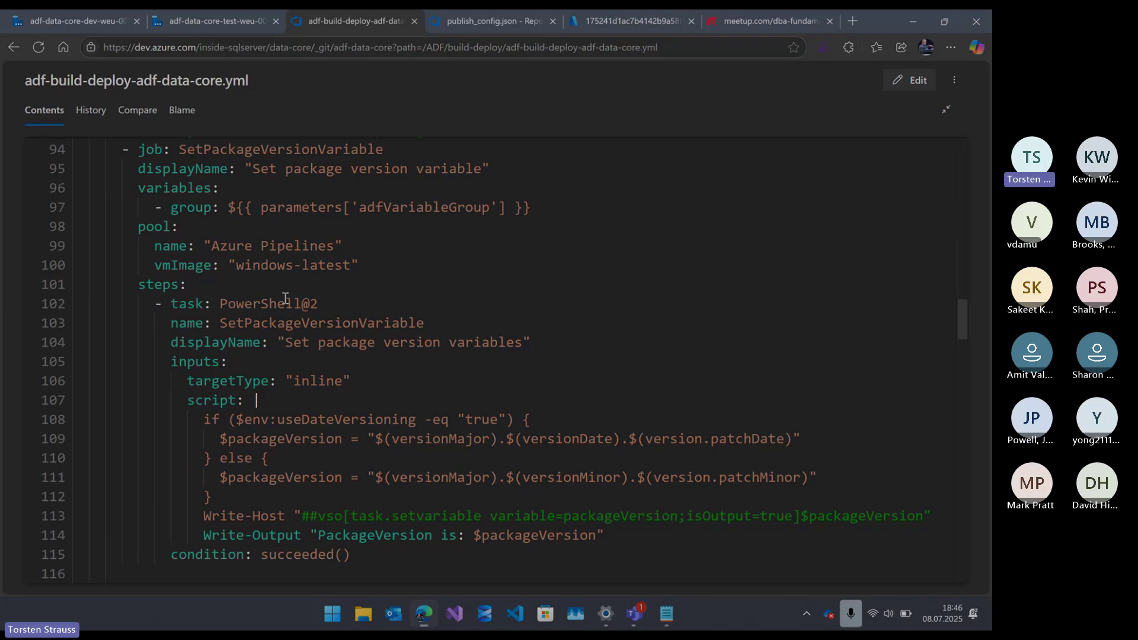
scroll(285, 299, "up", 20)
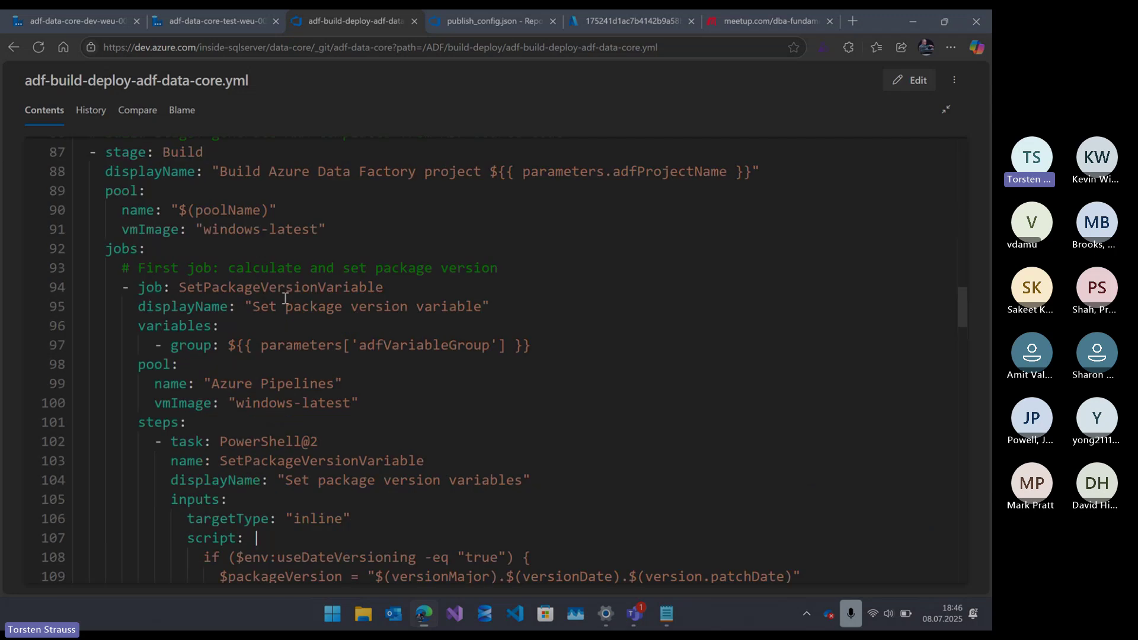
scroll(437, 376, "down", 2)
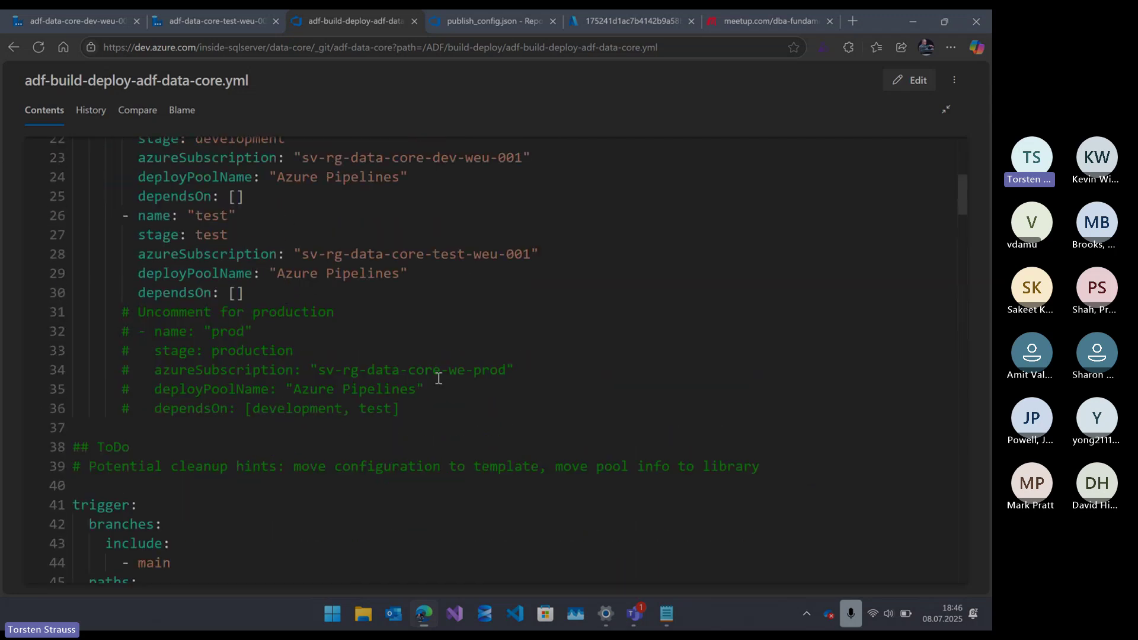
scroll(323, 382, "up", 1)
scroll(323, 382, "up", 2)
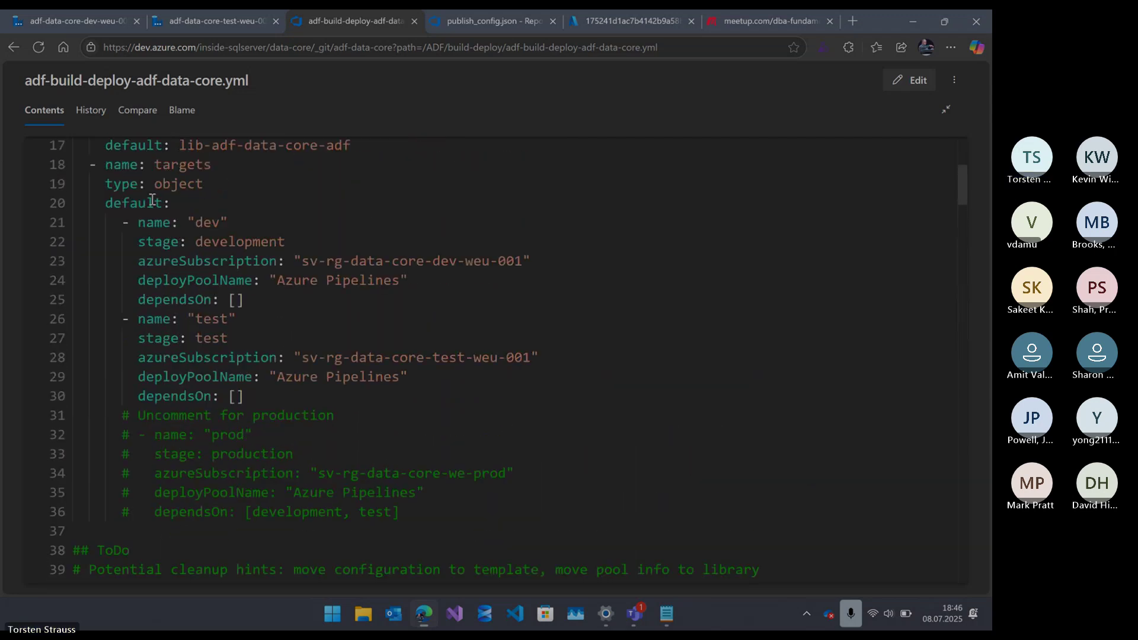
double_click(173, 218)
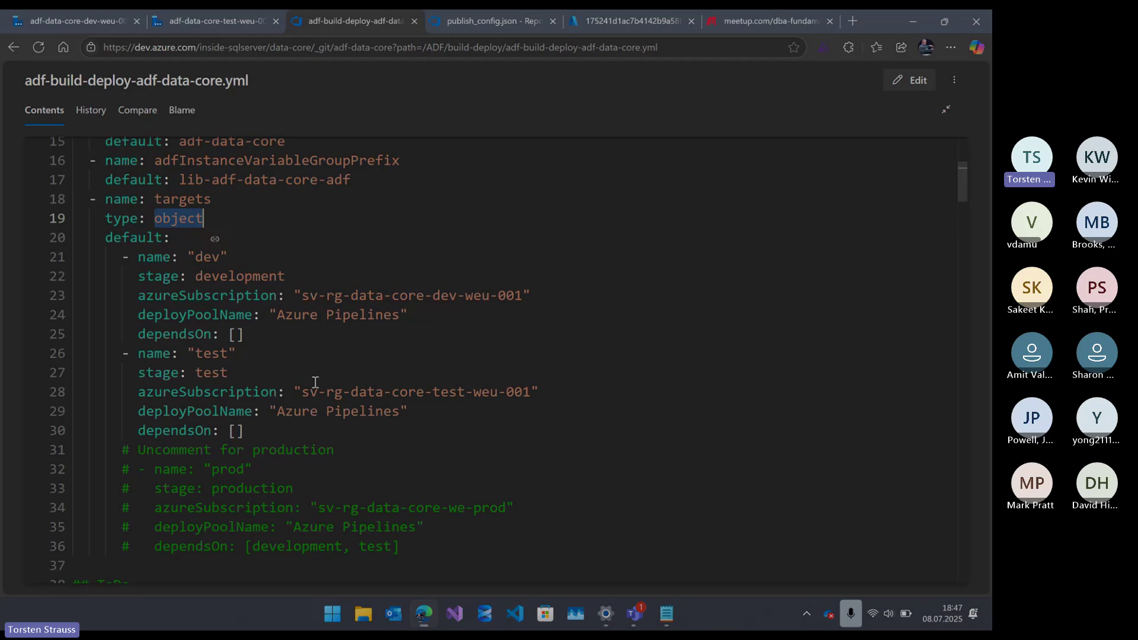
left_click_drag(302, 391, 530, 391)
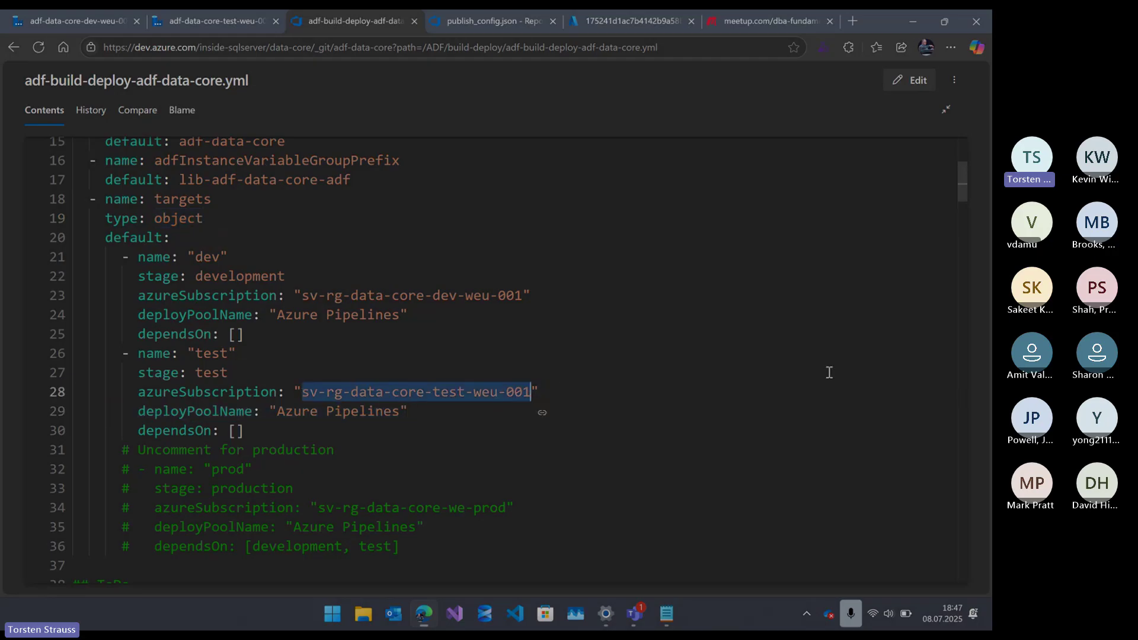
scroll(685, 341, "down", 2)
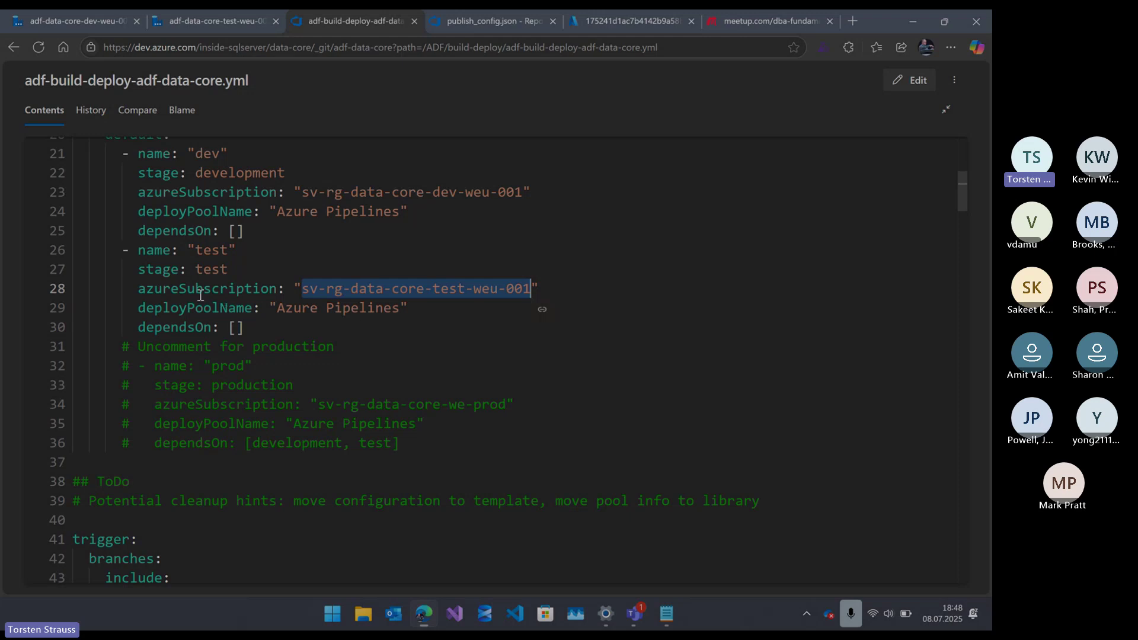
scroll(259, 283, "down", 5)
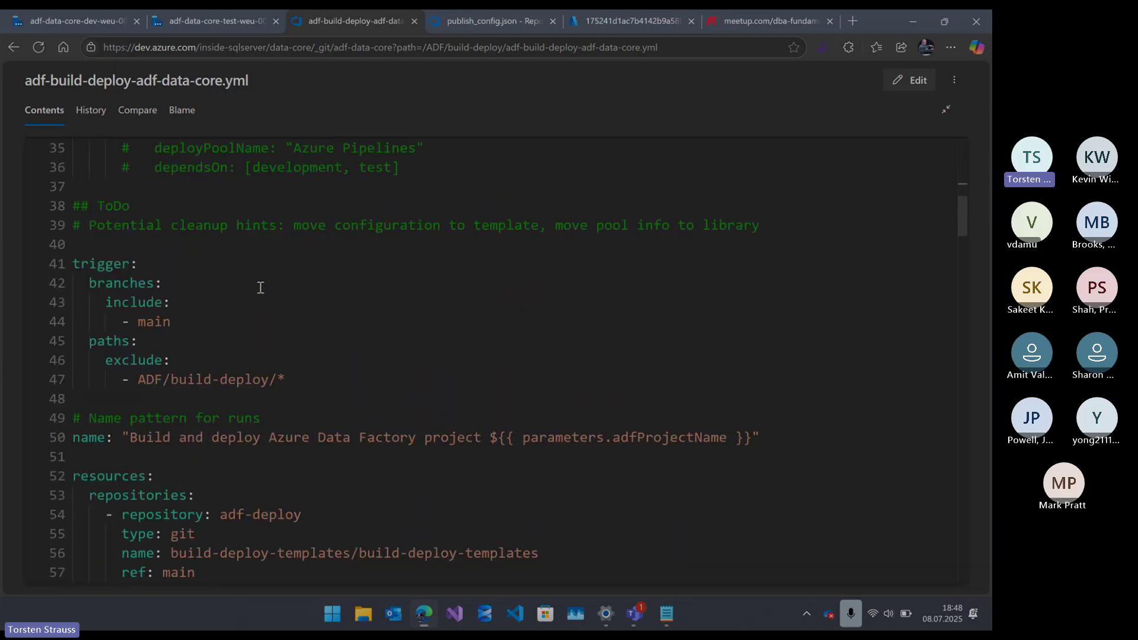
scroll(258, 284, "down", 4)
scroll(227, 244, "down", 2)
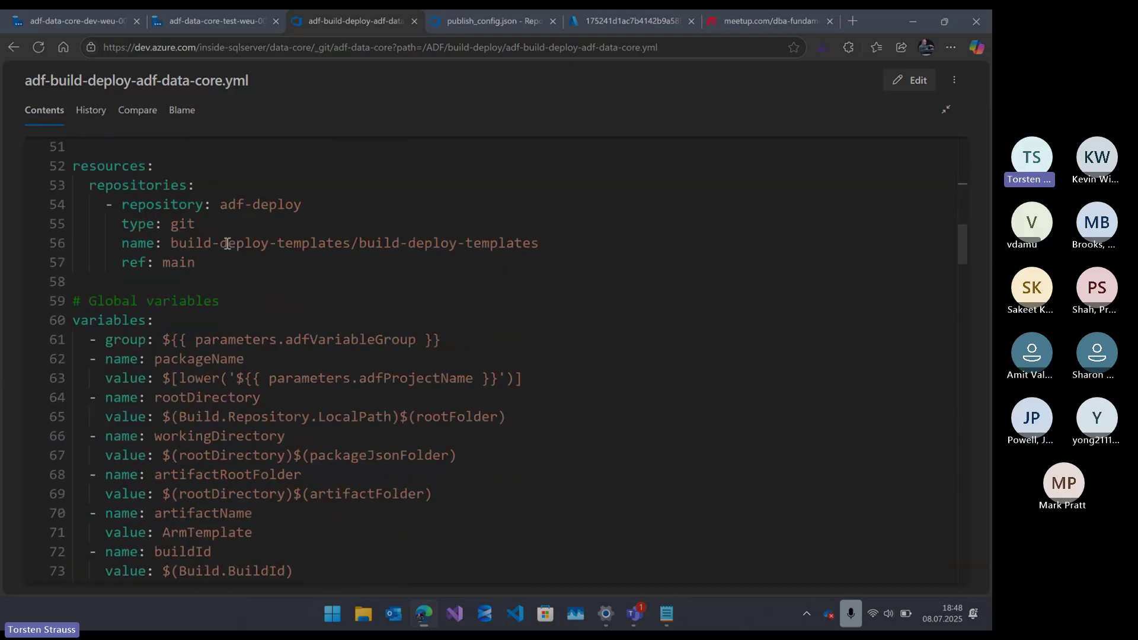
scroll(227, 244, "down", 3)
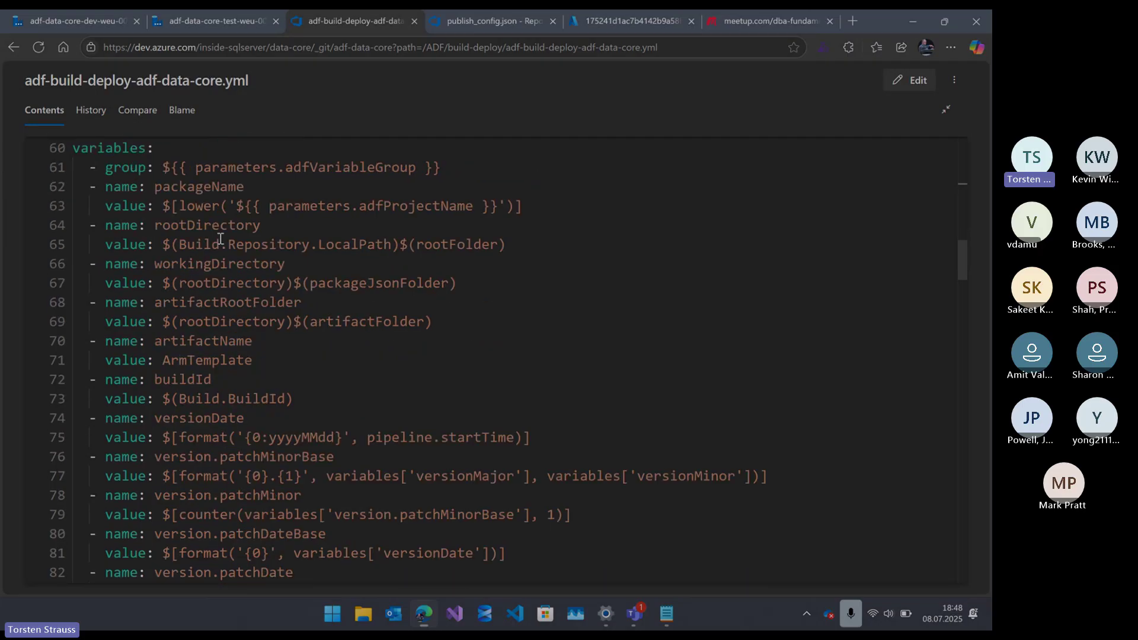
scroll(220, 239, "up", 1)
scroll(220, 239, "down", 4)
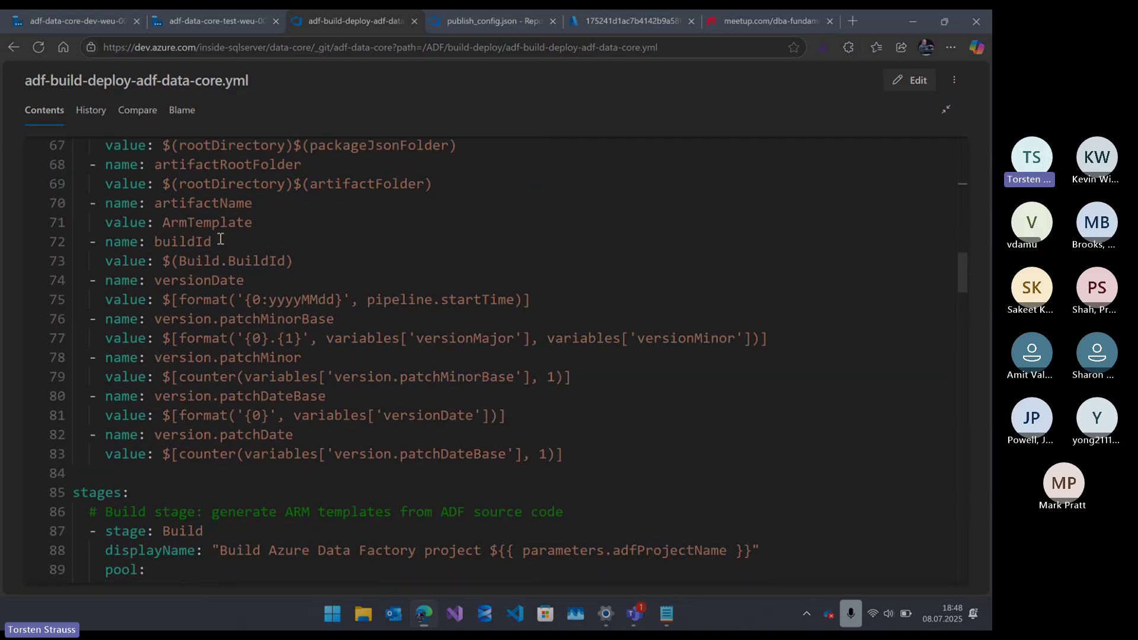
scroll(220, 239, "down", 1)
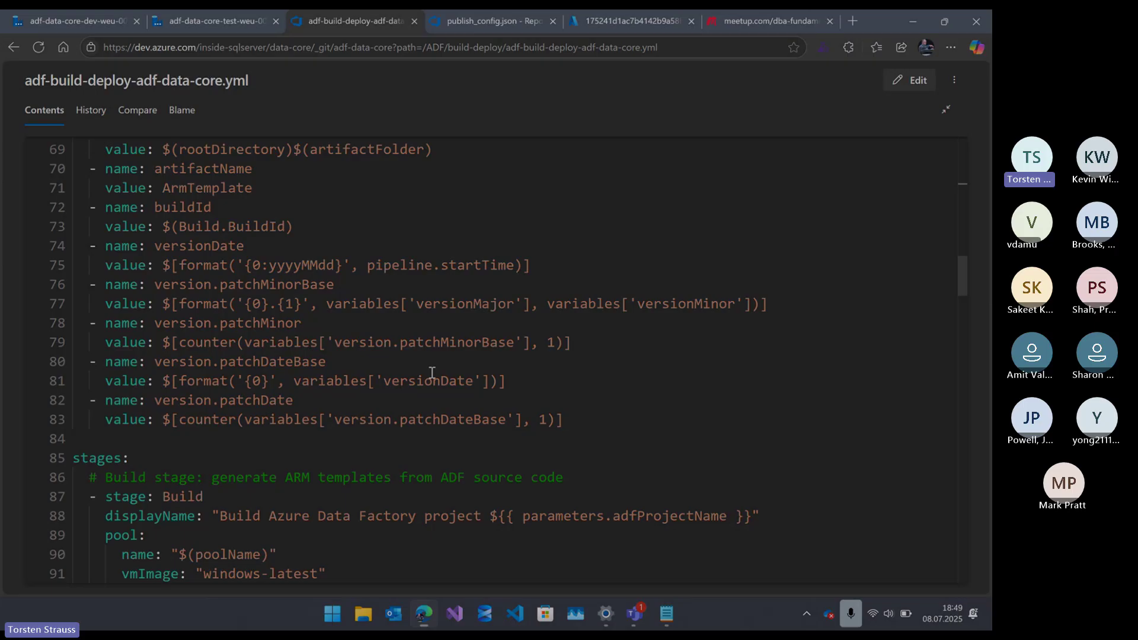
scroll(432, 373, "down", 1)
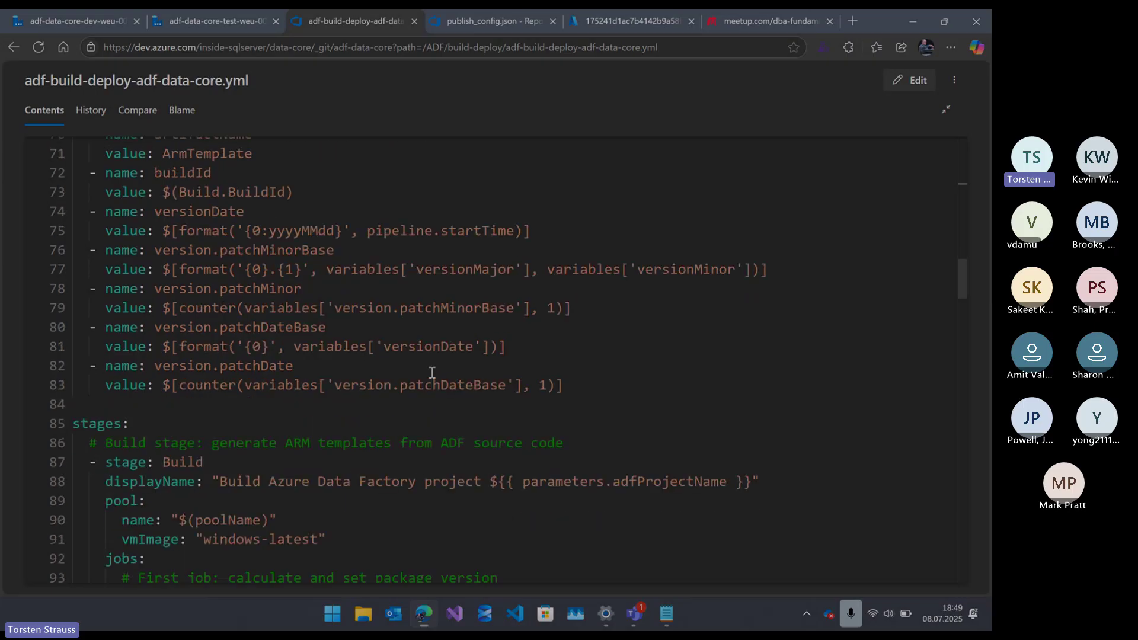
scroll(432, 372, "down", 3)
scroll(112, 270, "down", 1)
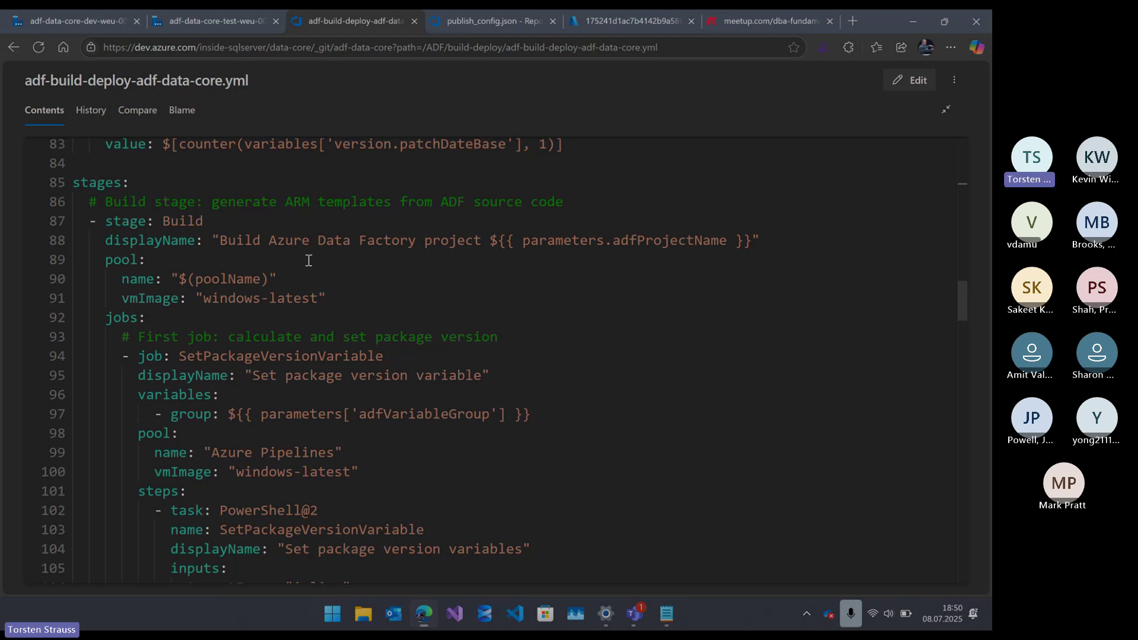
scroll(308, 261, "down", 1)
left_click(179, 186)
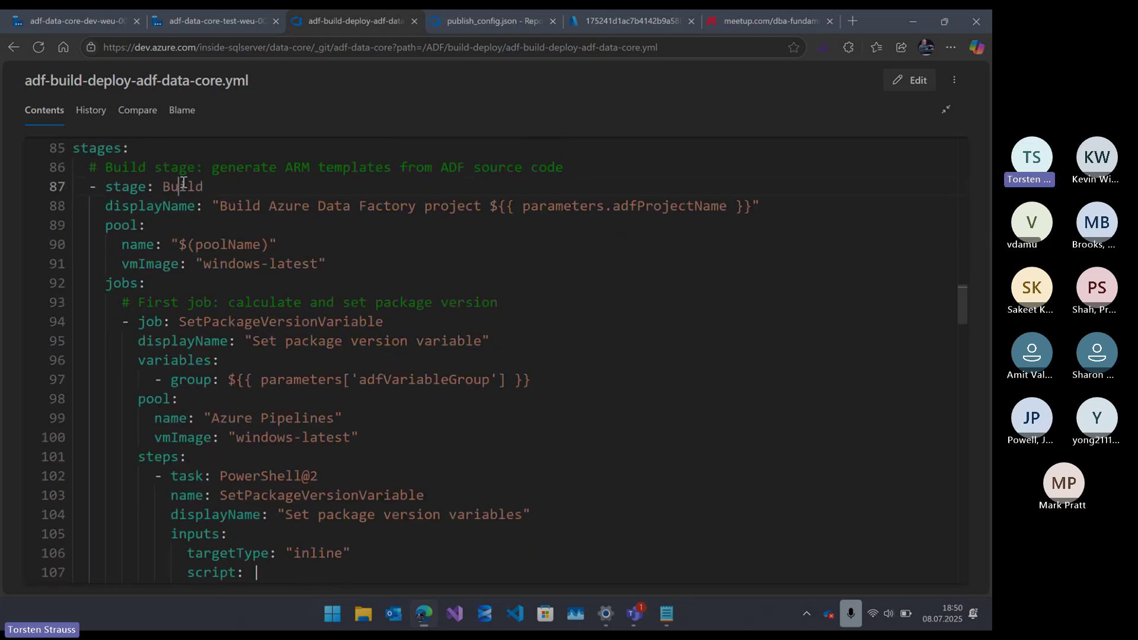
double_click(182, 185)
scroll(185, 248, "down", 1)
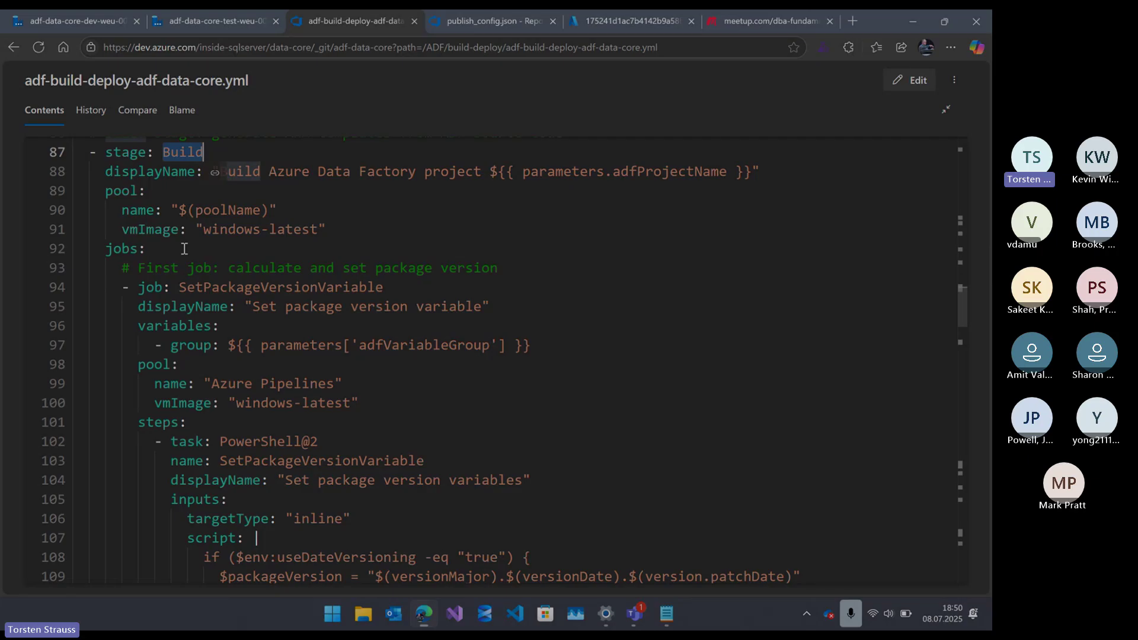
scroll(184, 248, "down", 3)
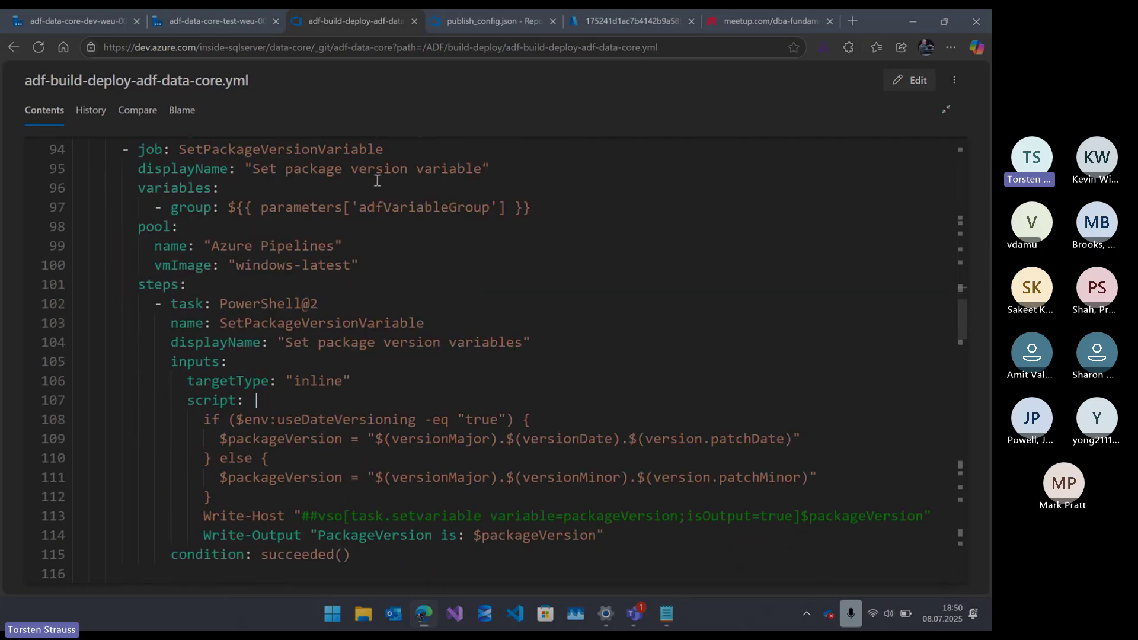
scroll(377, 189, "down", 2)
scroll(391, 342, "down", 1)
scroll(391, 342, "down", 5)
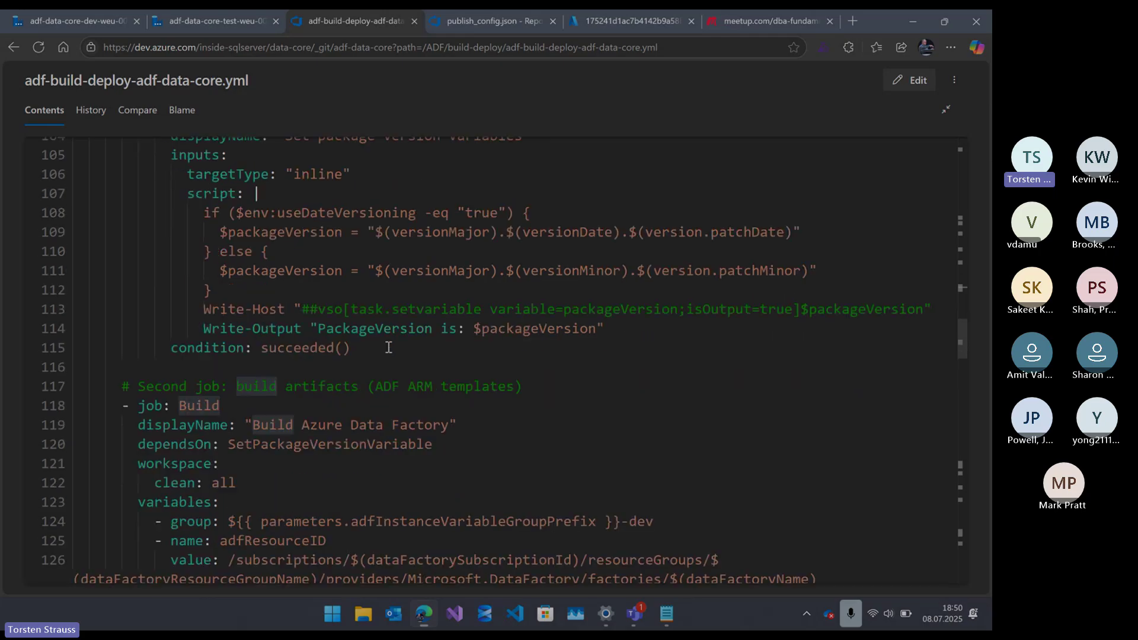
scroll(388, 347, "up", 1)
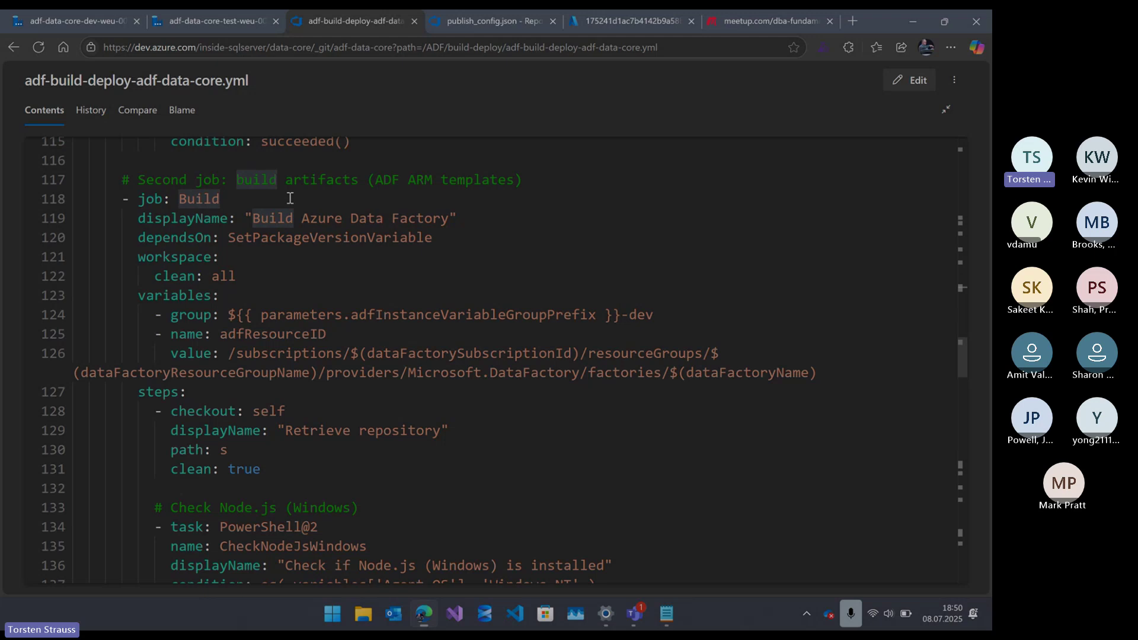
scroll(290, 198, "down", 5)
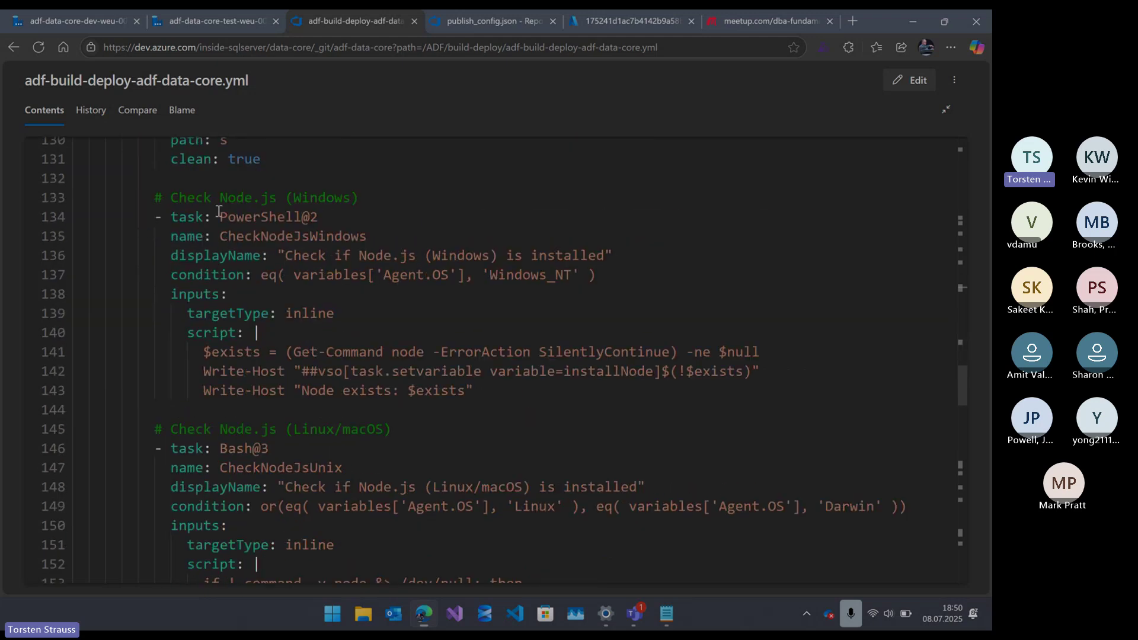
scroll(283, 243, "down", 1)
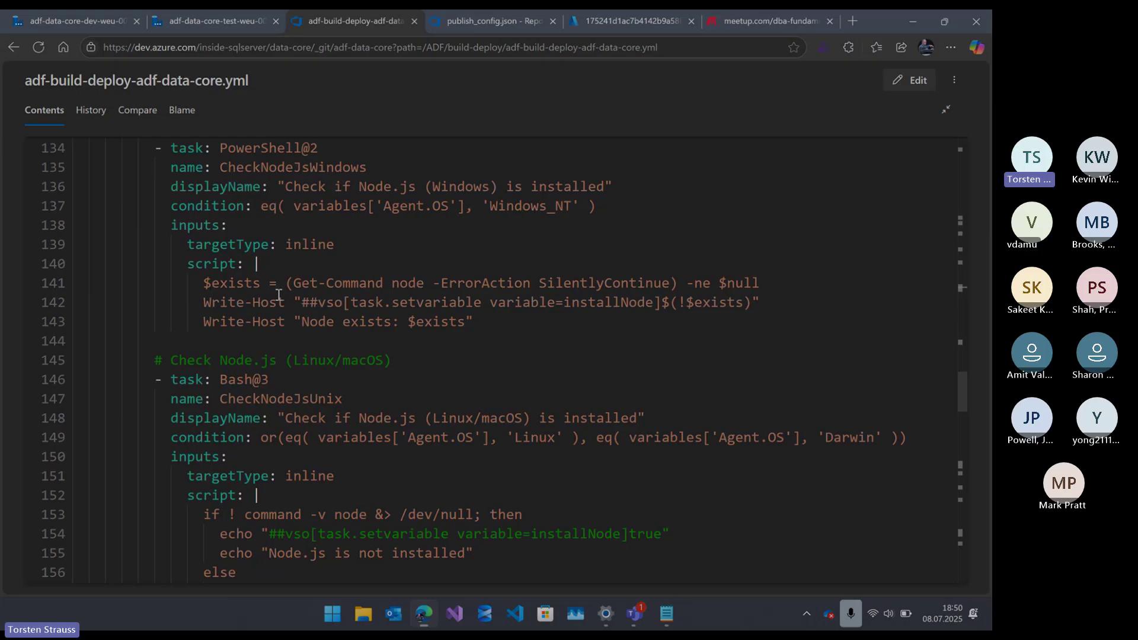
scroll(279, 294, "down", 2)
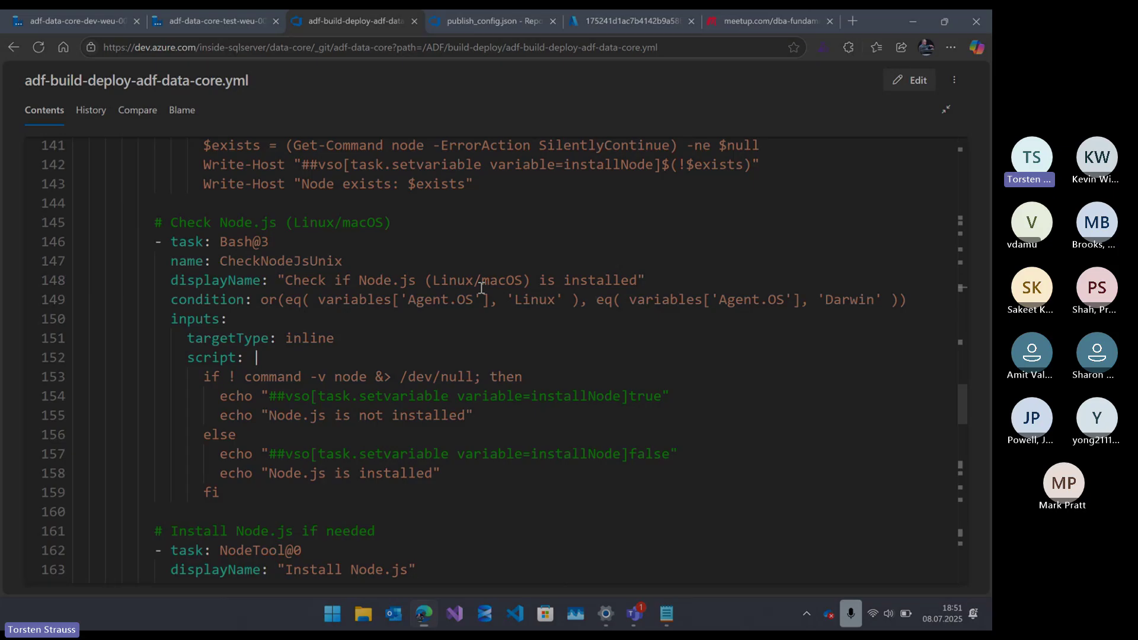
scroll(481, 287, "down", 3)
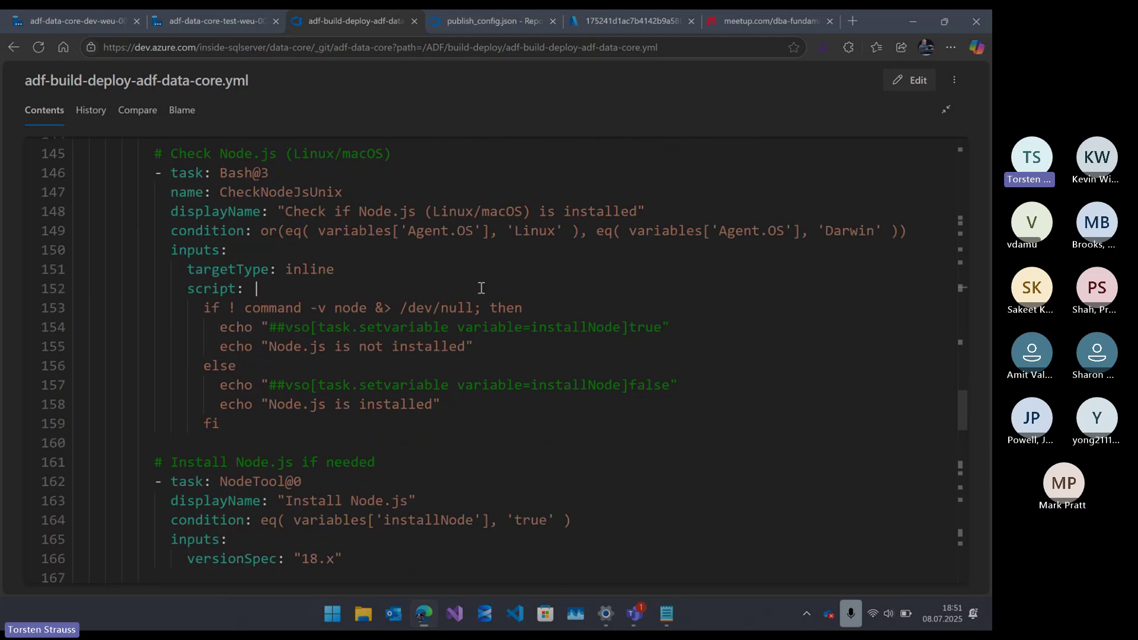
scroll(374, 263, "down", 3)
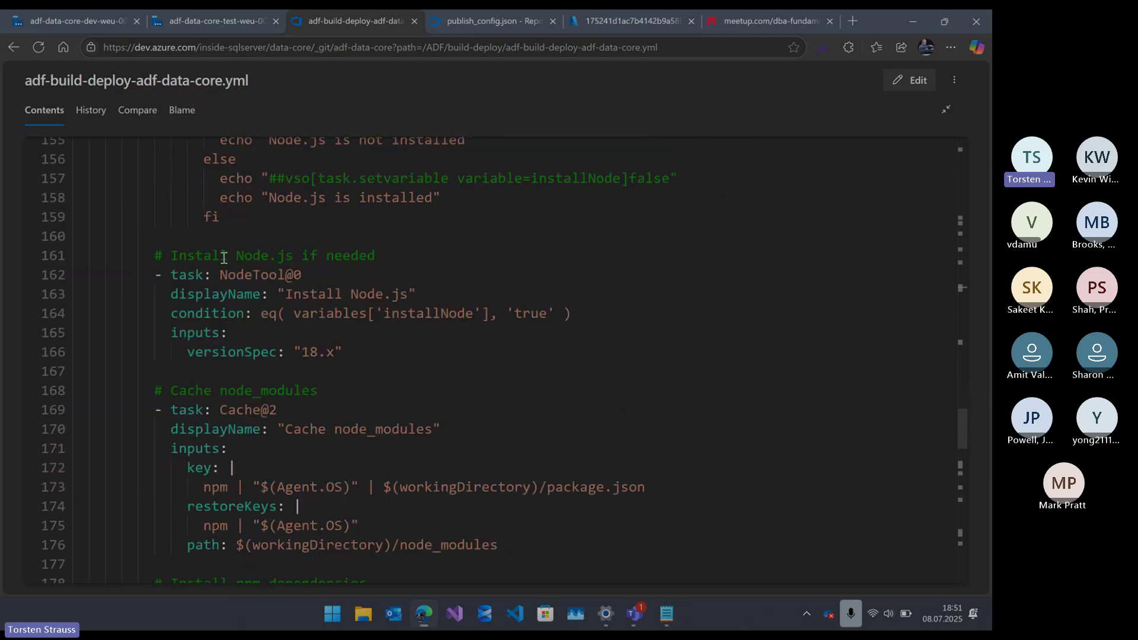
scroll(224, 258, "down", 2)
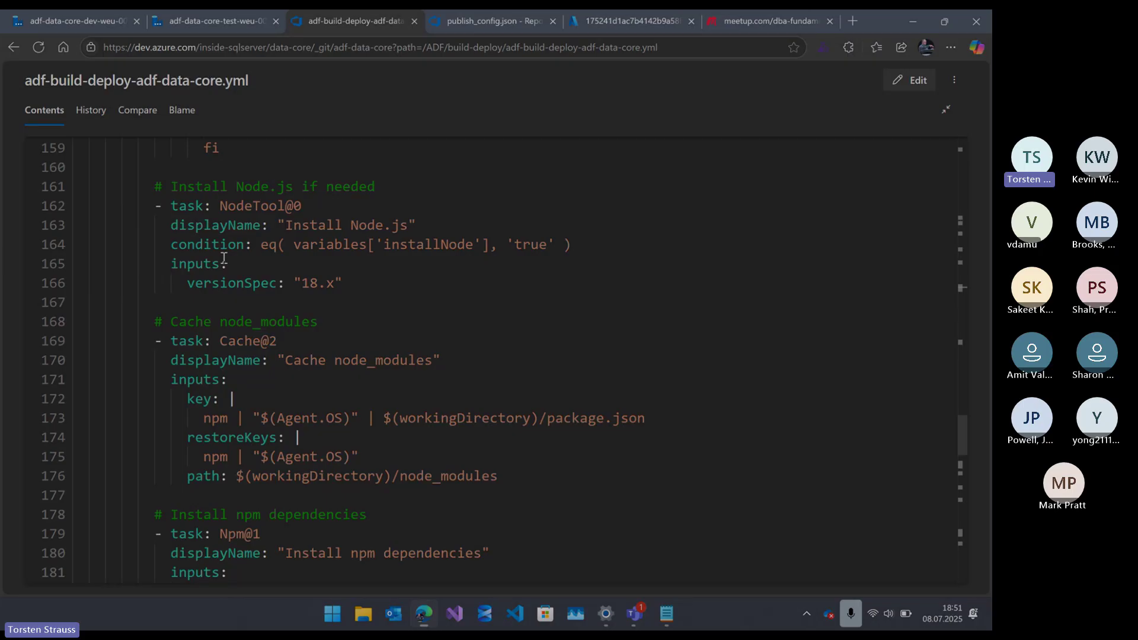
scroll(224, 258, "down", 1)
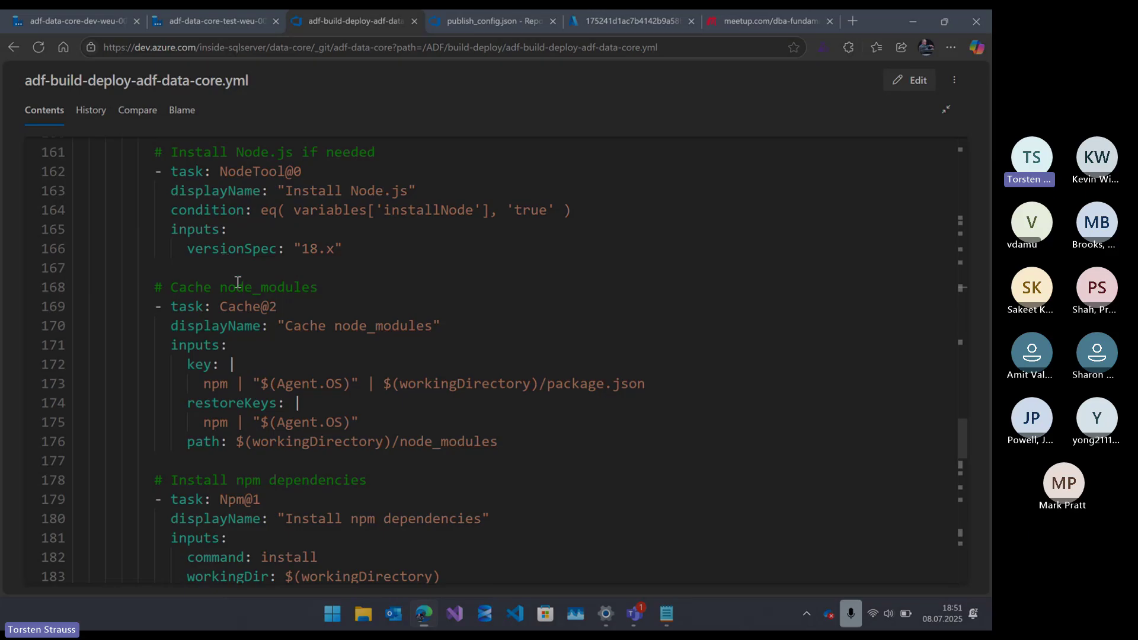
scroll(237, 282, "down", 5)
scroll(237, 282, "down", 7)
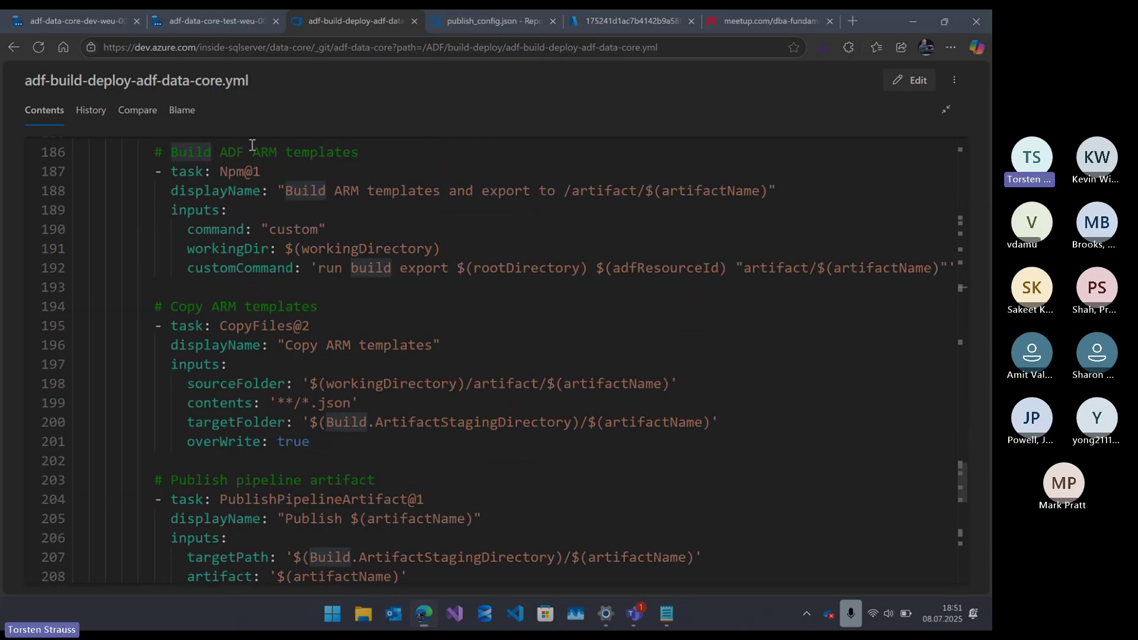
scroll(238, 286, "down", 1)
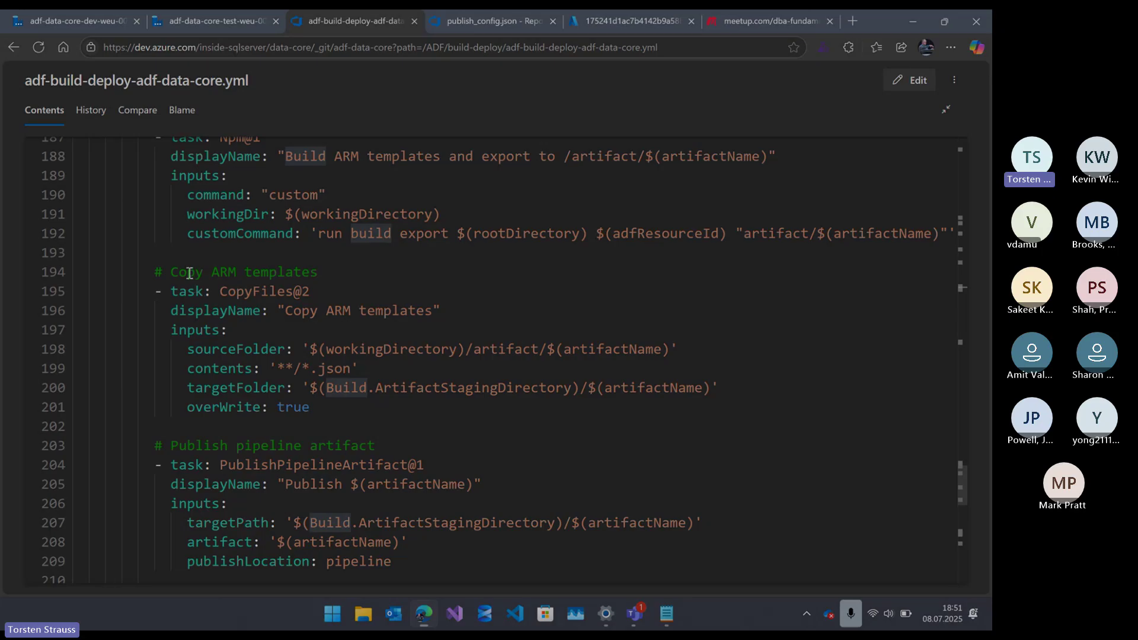
scroll(198, 285, "down", 5)
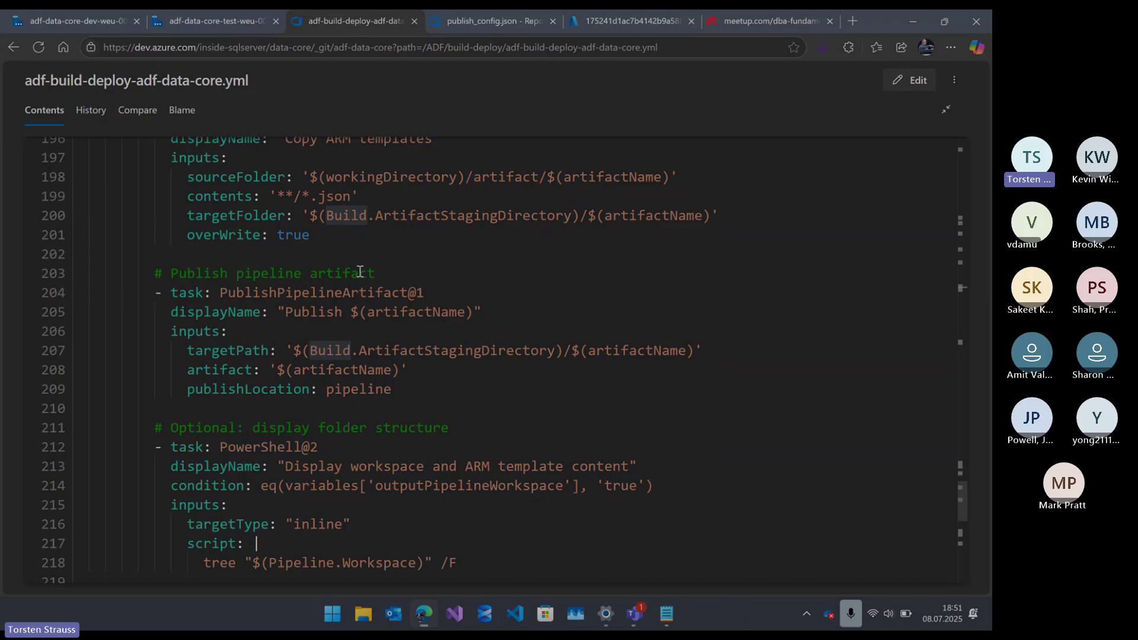
scroll(360, 272, "down", 4)
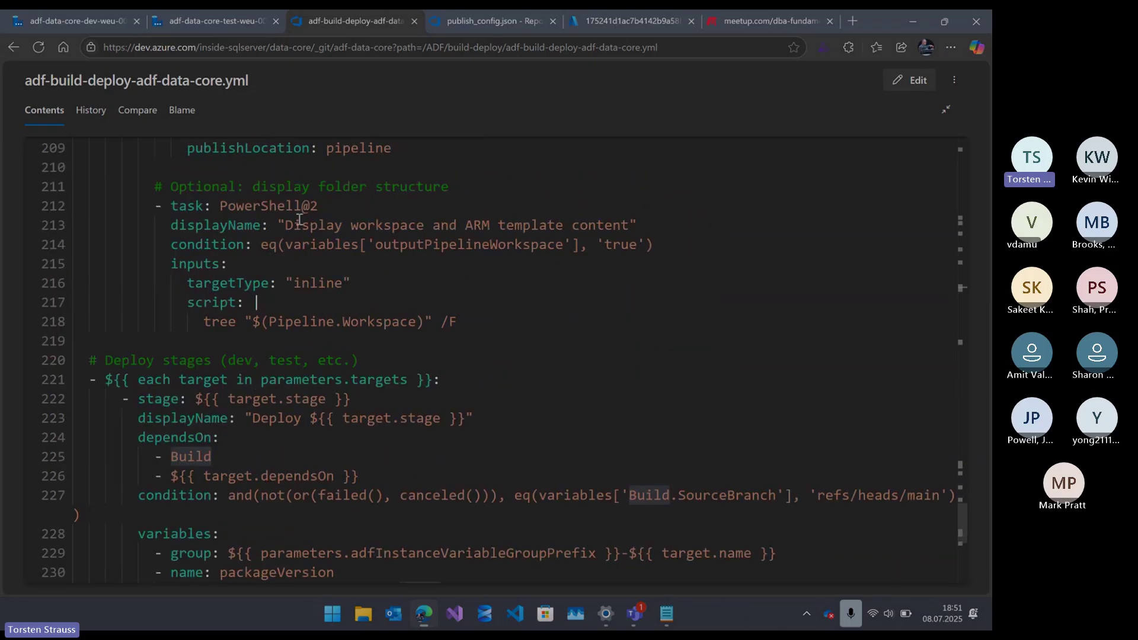
scroll(299, 219, "down", 2)
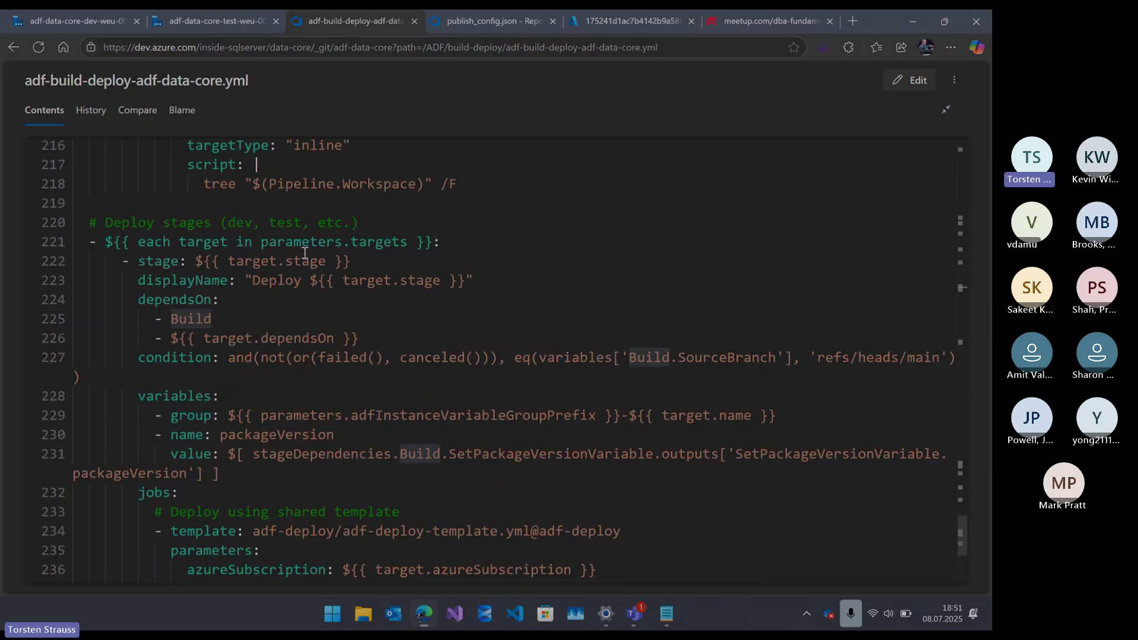
scroll(184, 247, "up", 1)
scroll(211, 347, "down", 5)
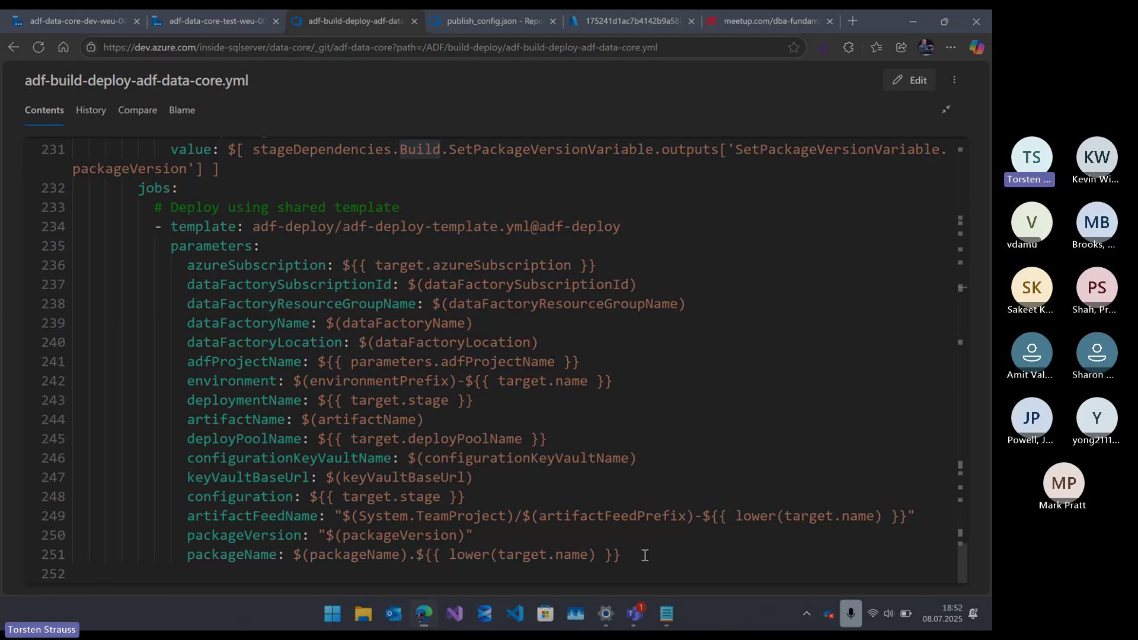
left_click_drag(667, 543, 646, 555)
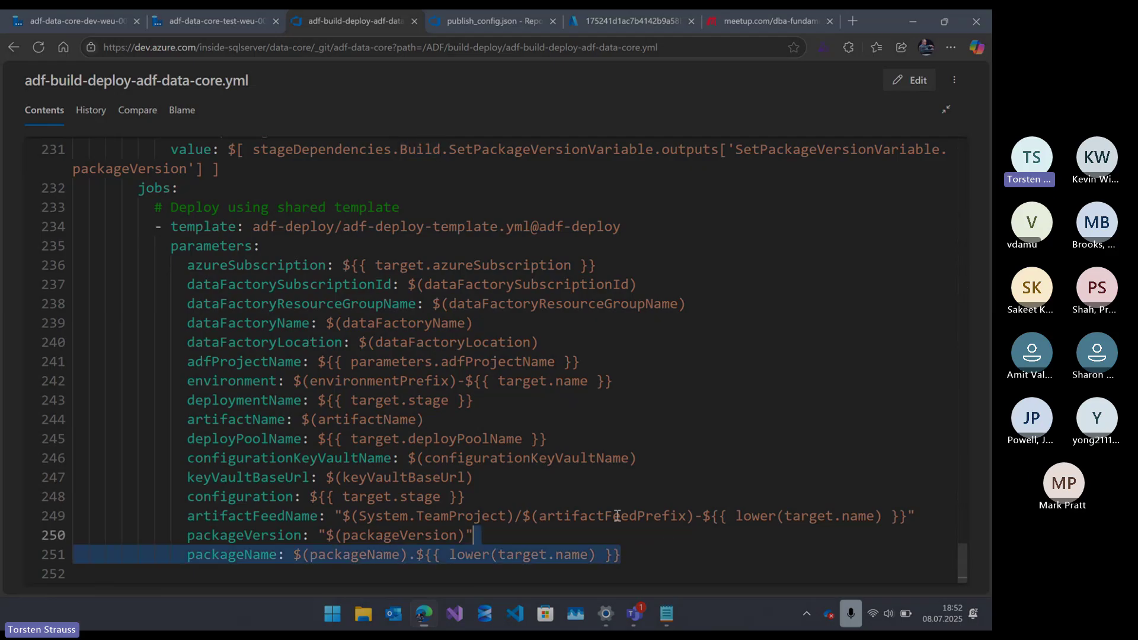
left_click_drag(617, 516, 83, 208)
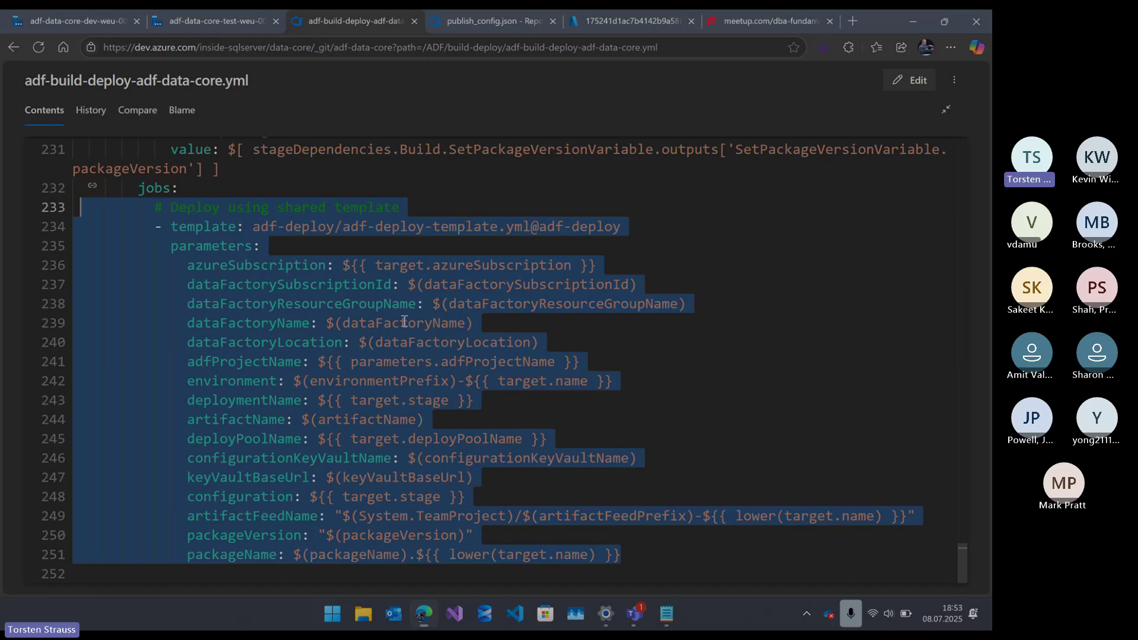
double_click(271, 477)
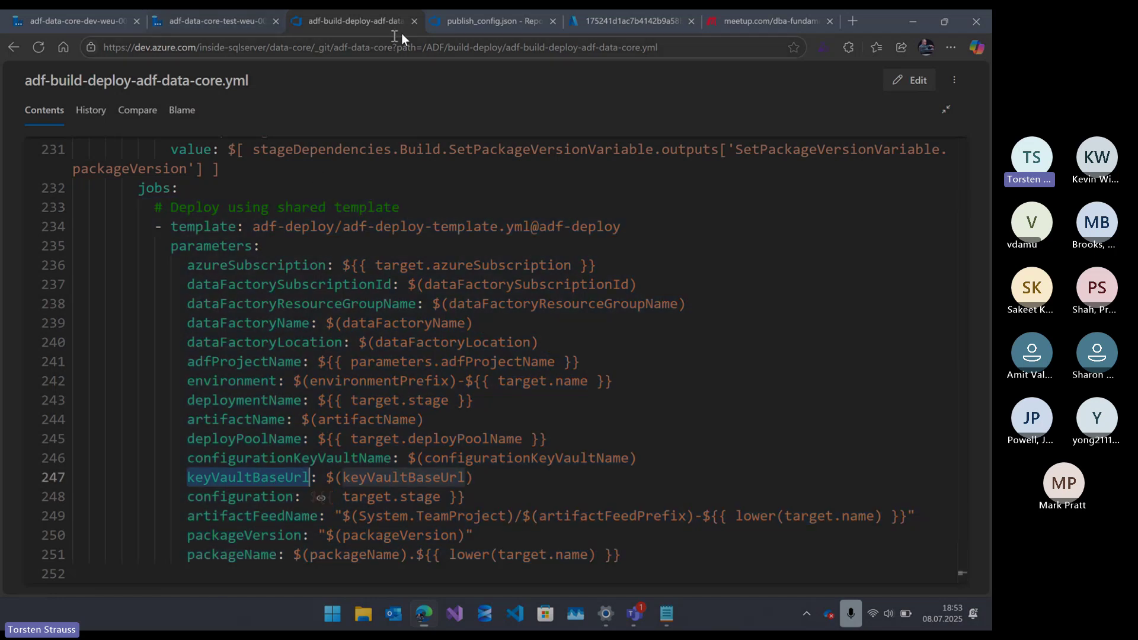
- In Pipelines Library, glance at lib-bicep-data-core-dev, then open lib-adf-data-core-adf-dev and select its keyVaultBaseUrl value
left_click(447, 21)
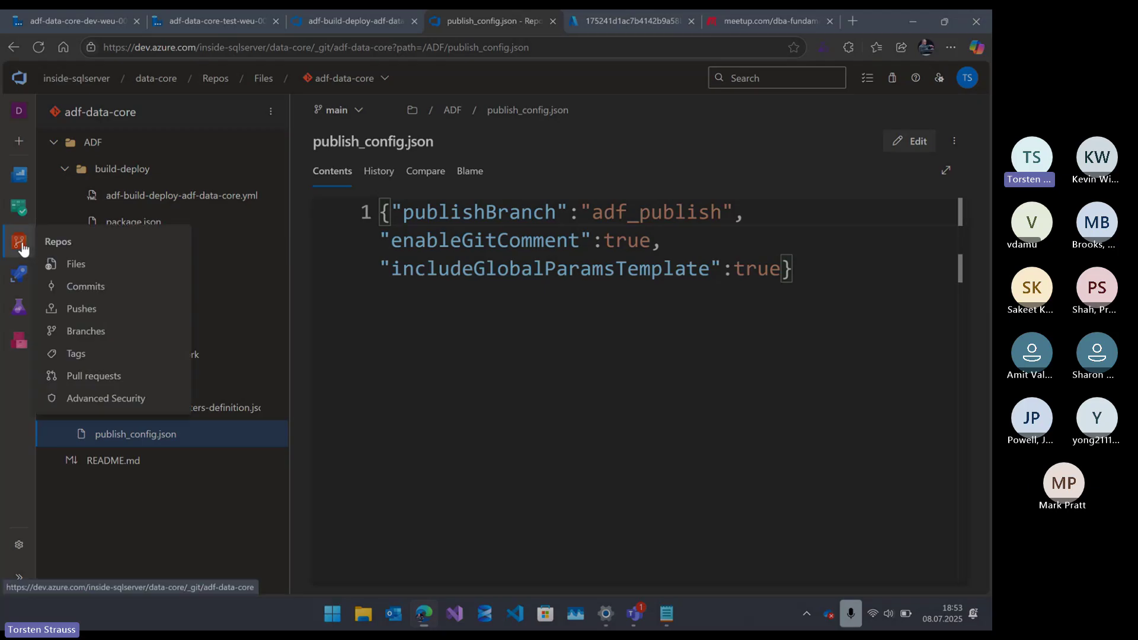
mouse_move(18, 273)
left_click(63, 342)
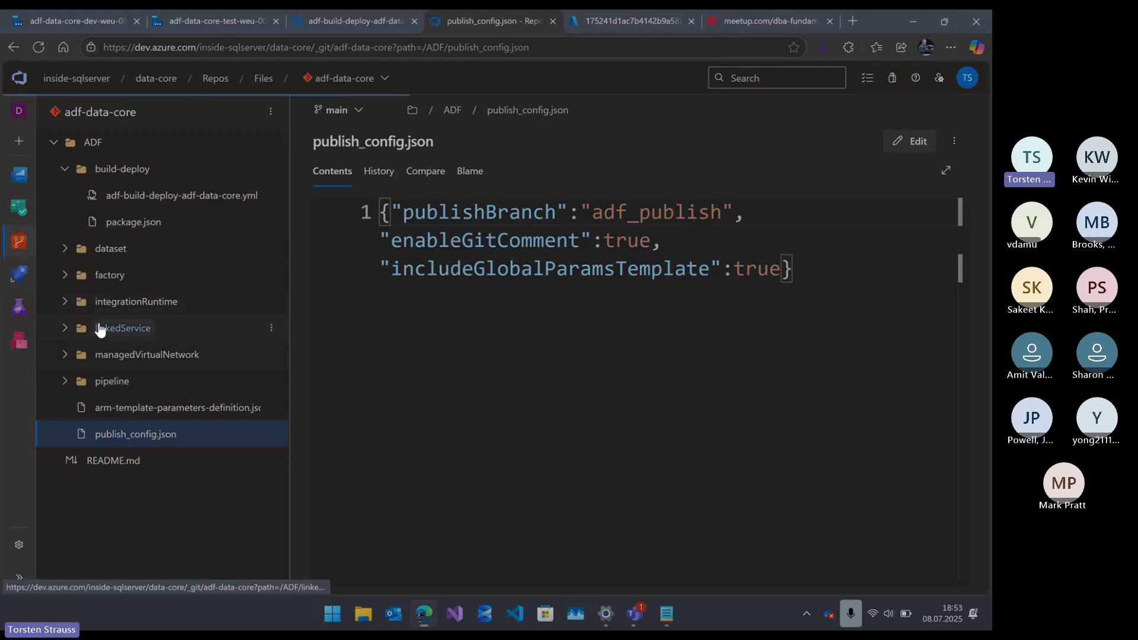
mouse_move(16, 257)
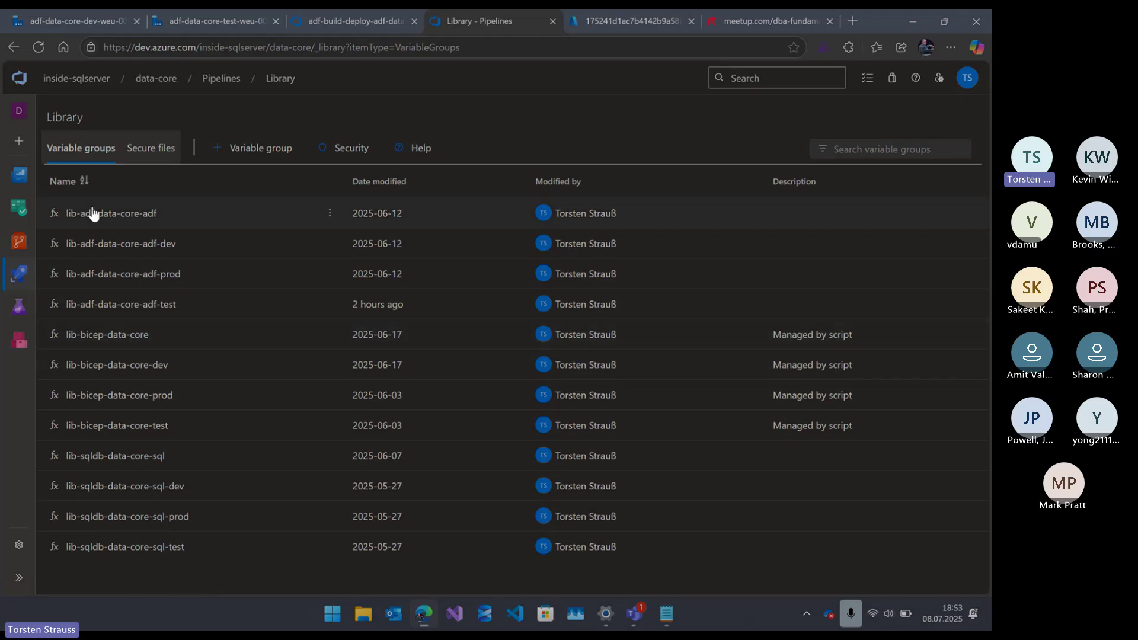
left_click(145, 375)
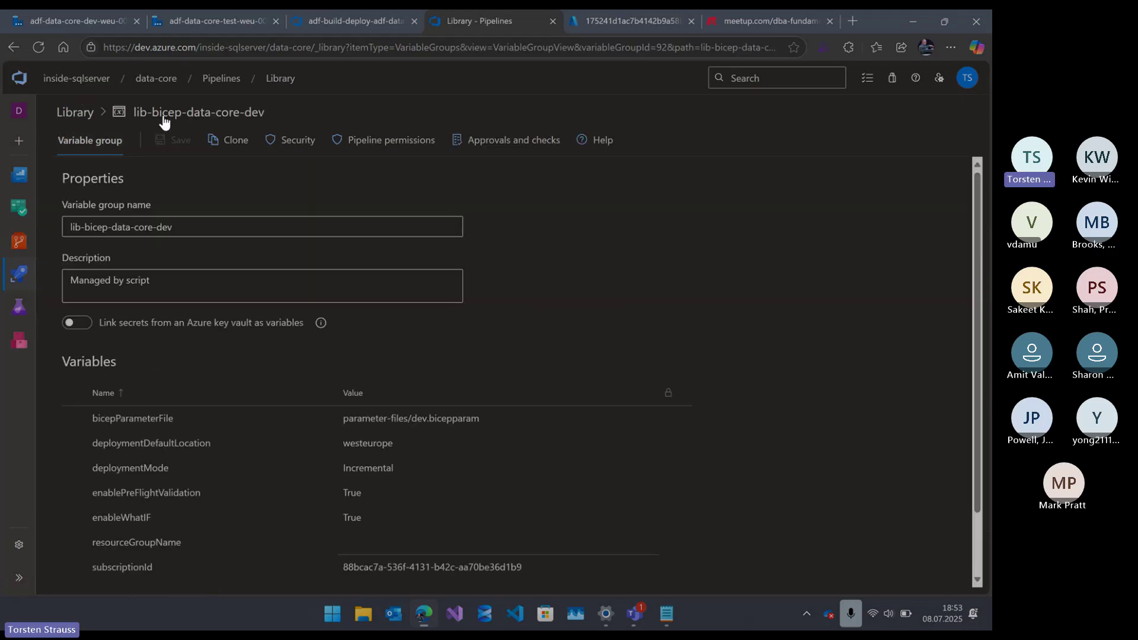
left_click(12, 47)
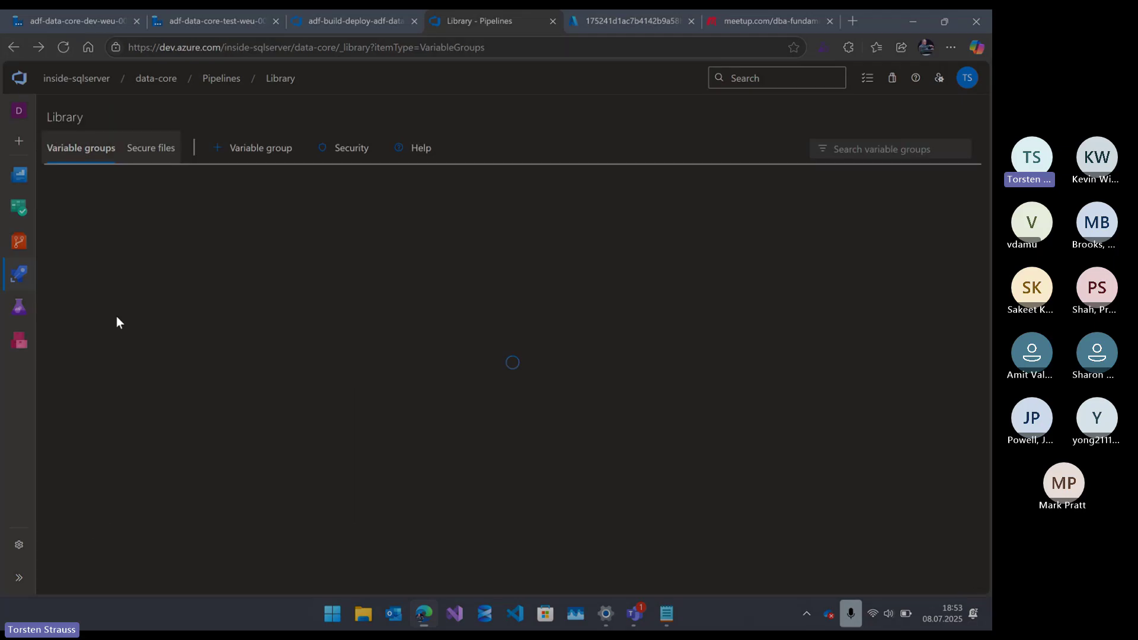
left_click(119, 245)
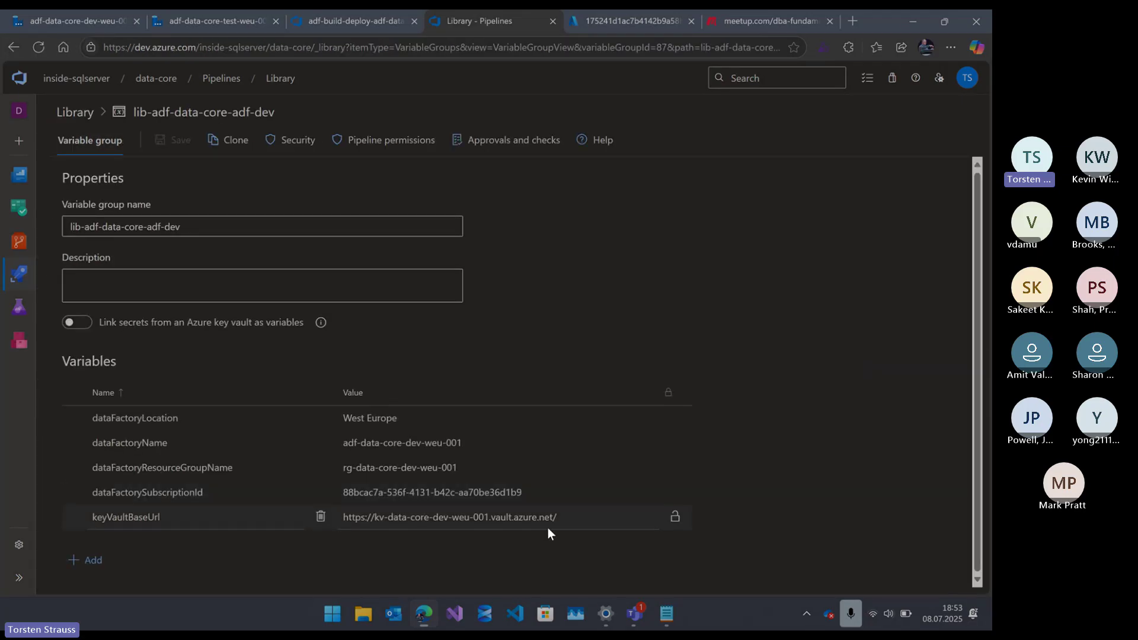
left_click_drag(548, 527, 339, 515)
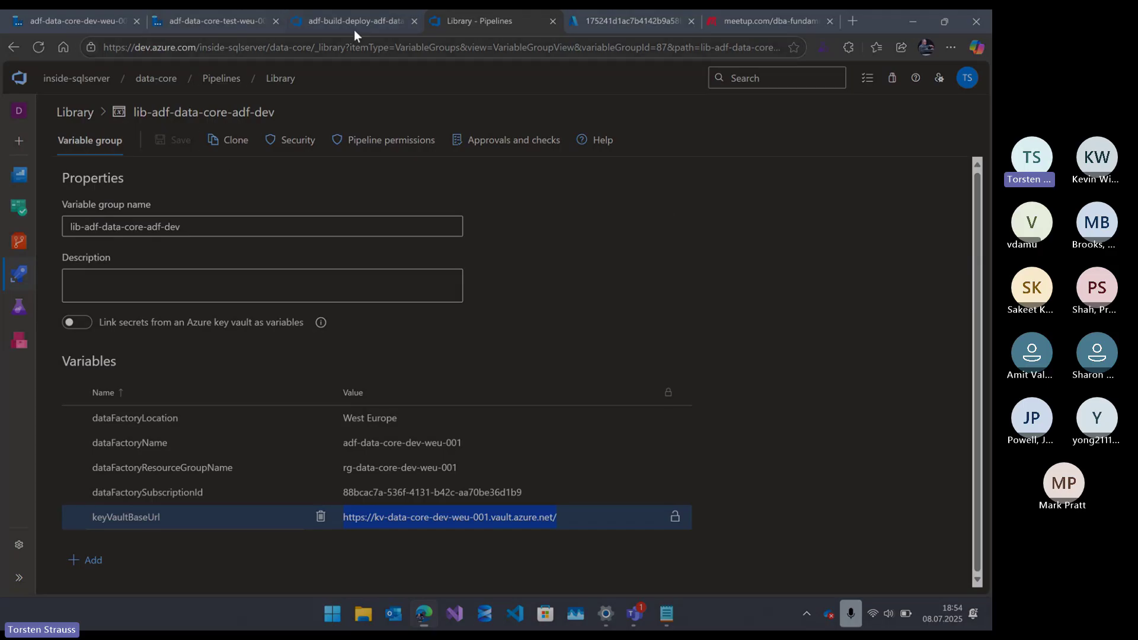
- Flip between the test and dev data factory tabs, then open the dev factory's branch dropdown
left_click(365, 19)
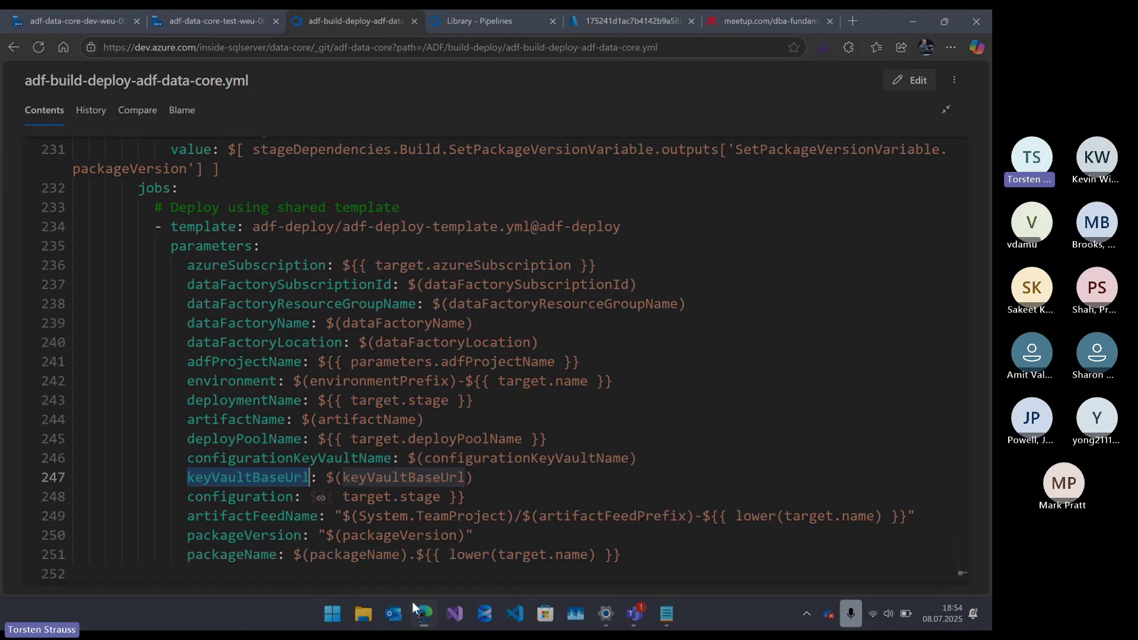
left_click(194, 21)
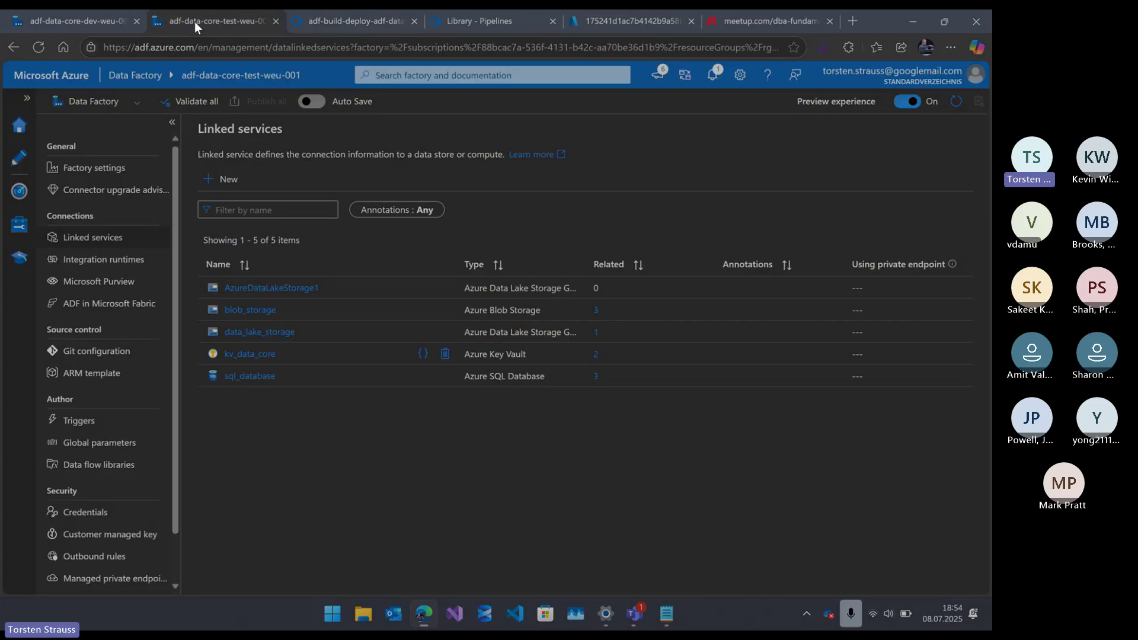
left_click(62, 17)
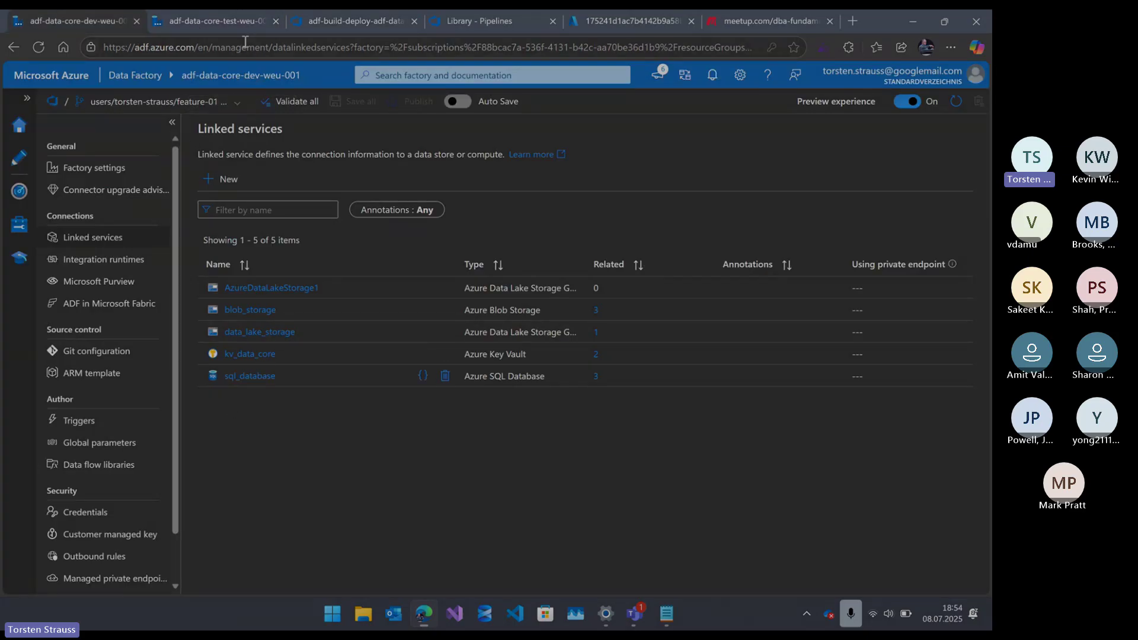
left_click(216, 24)
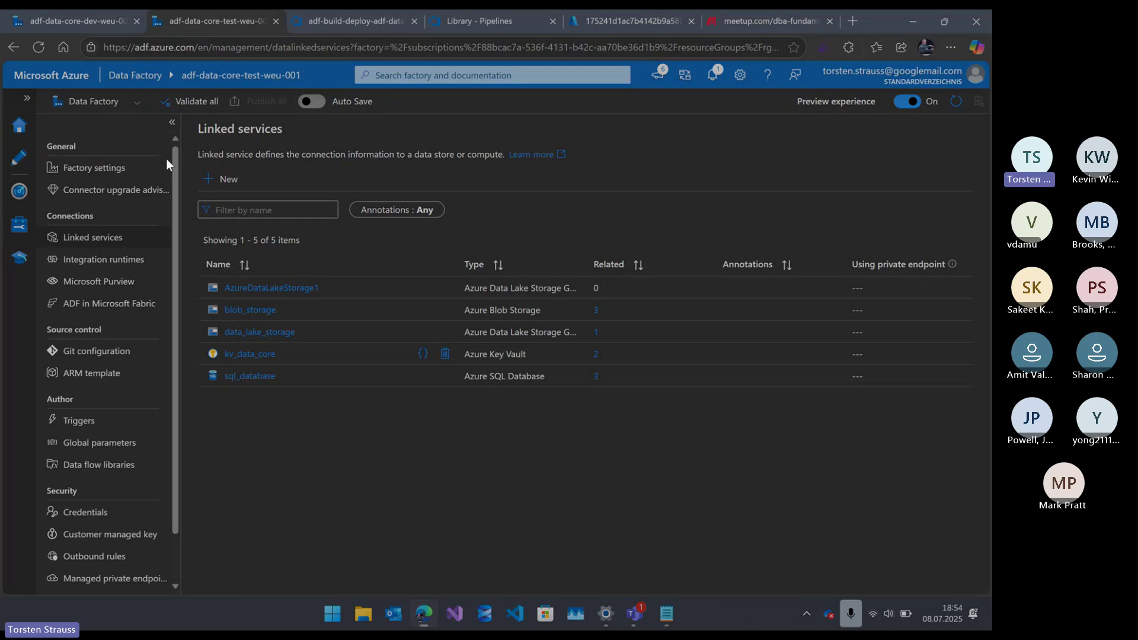
left_click(61, 23)
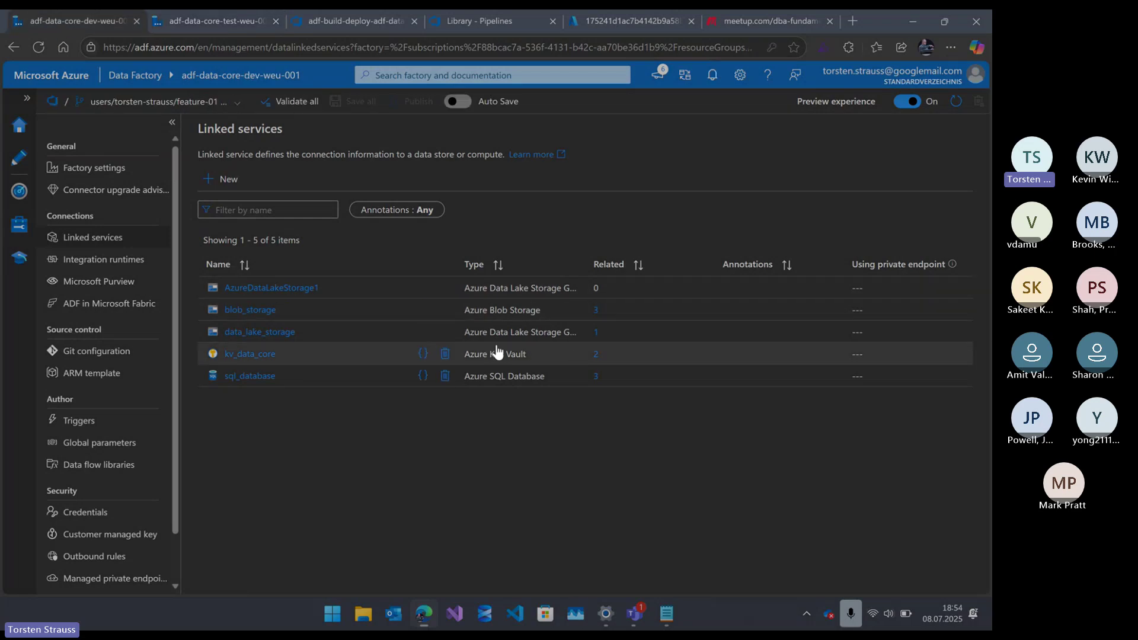
left_click(232, 106)
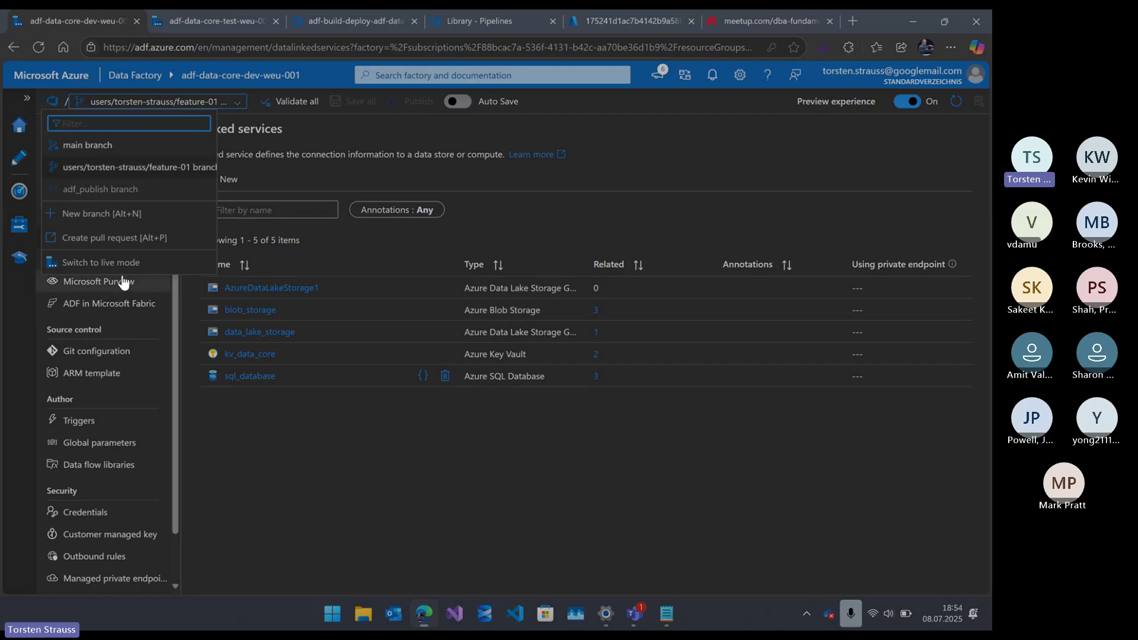
- Create a new feature-02 branch under the user's branch folder, based on main
left_click(122, 217)
type("us")
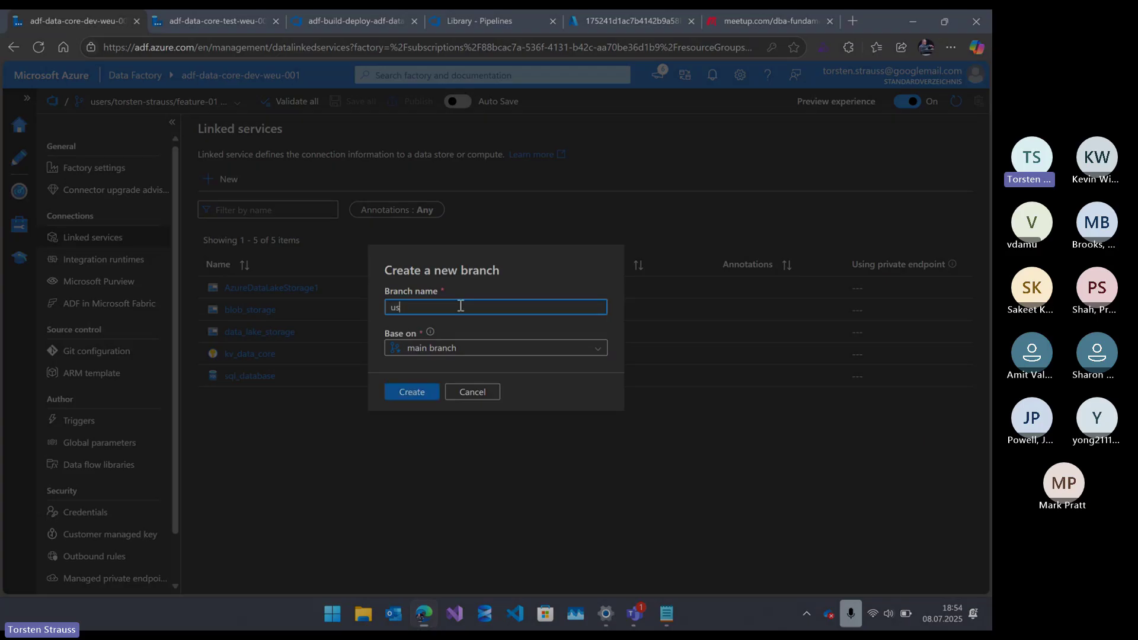
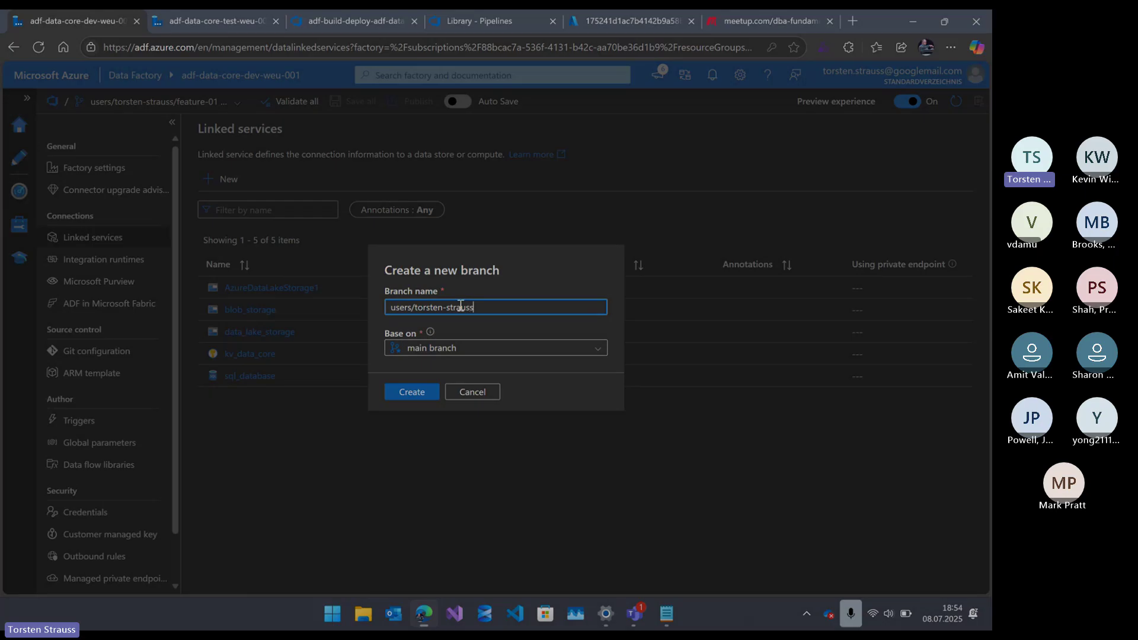
type("/featu")
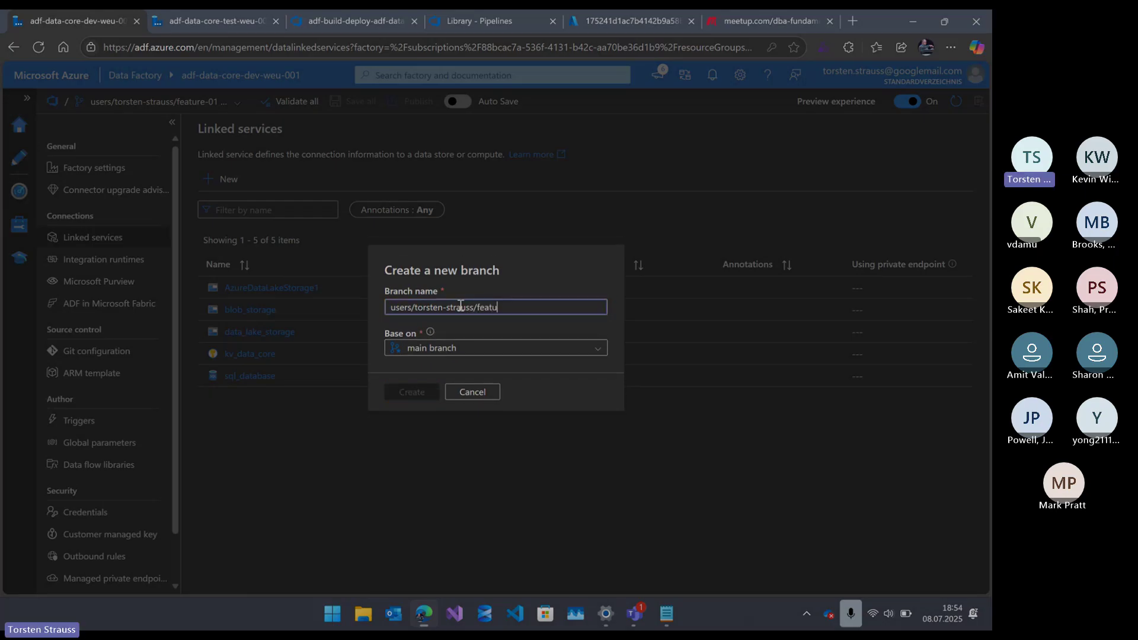
type("re-")
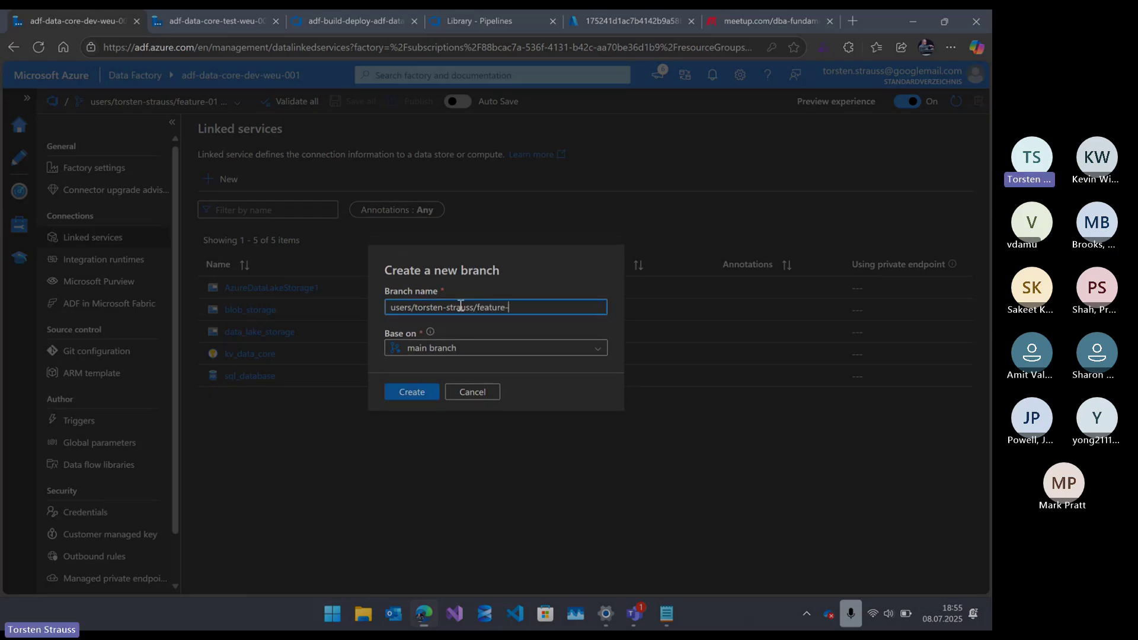
type("02")
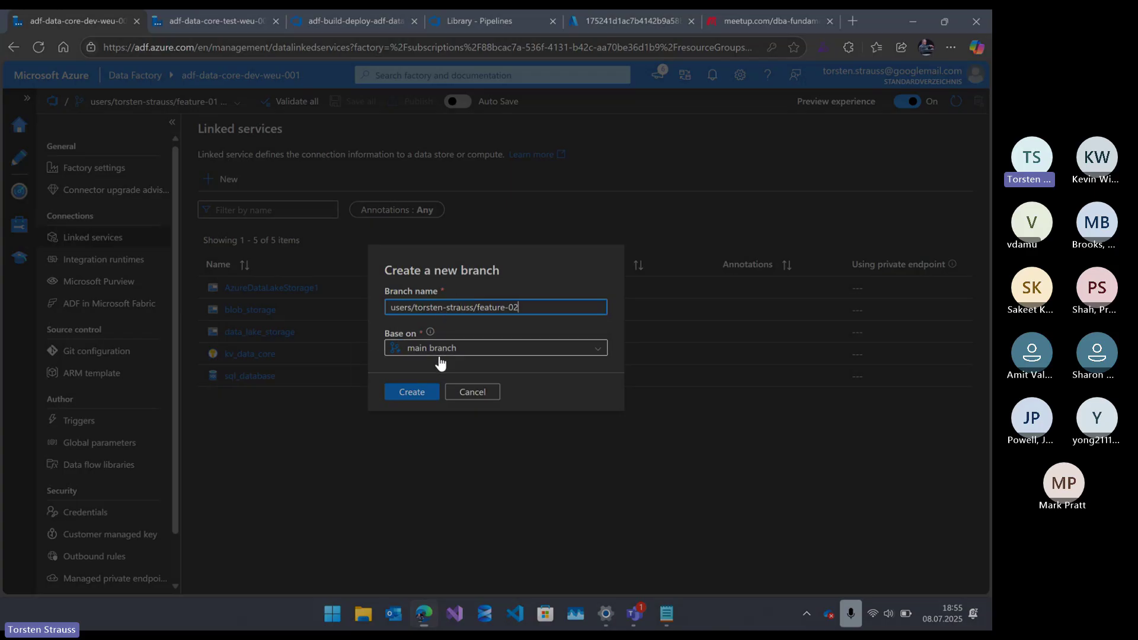
left_click(422, 392)
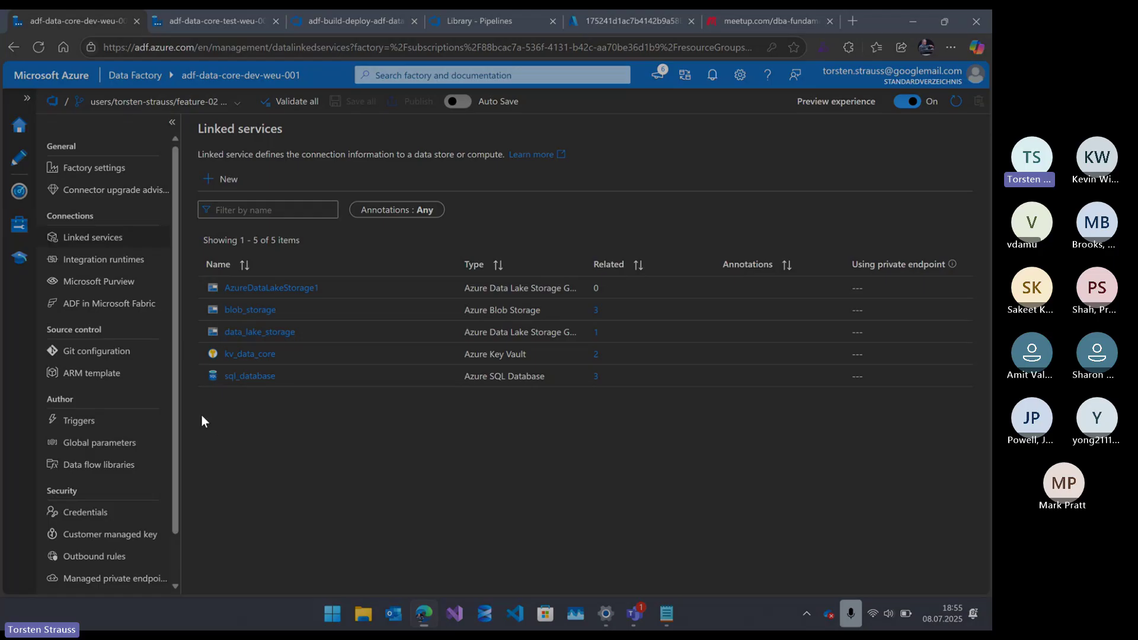
- Create a new pipeline in the projects/test folder and rename it pipeline-demo
left_click(20, 157)
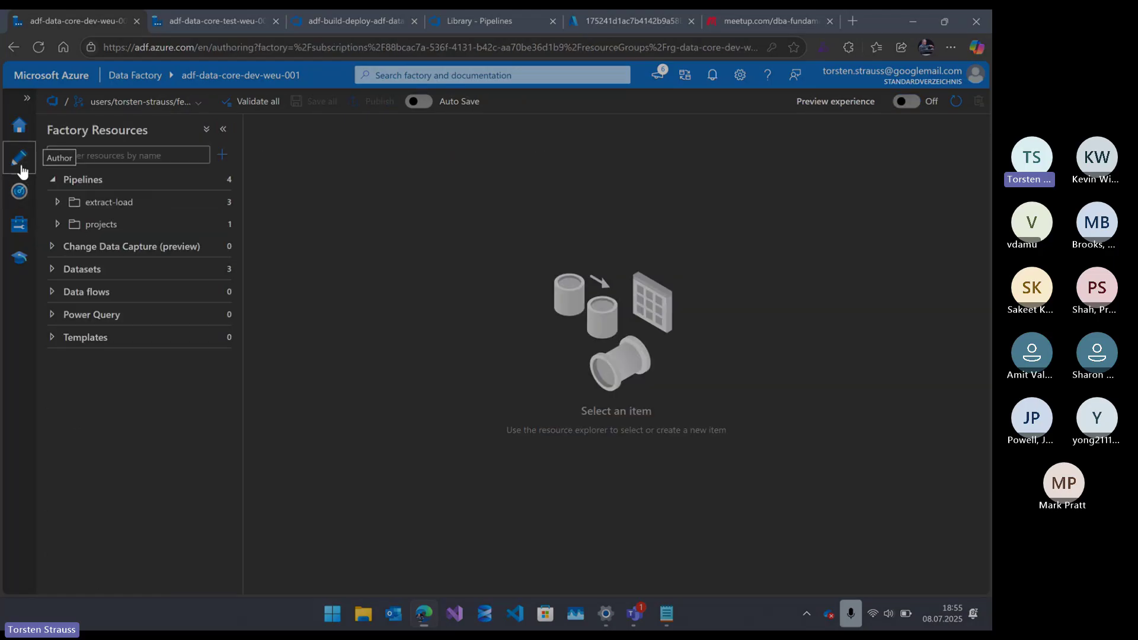
left_click(57, 224)
left_click(218, 247)
left_click(184, 271)
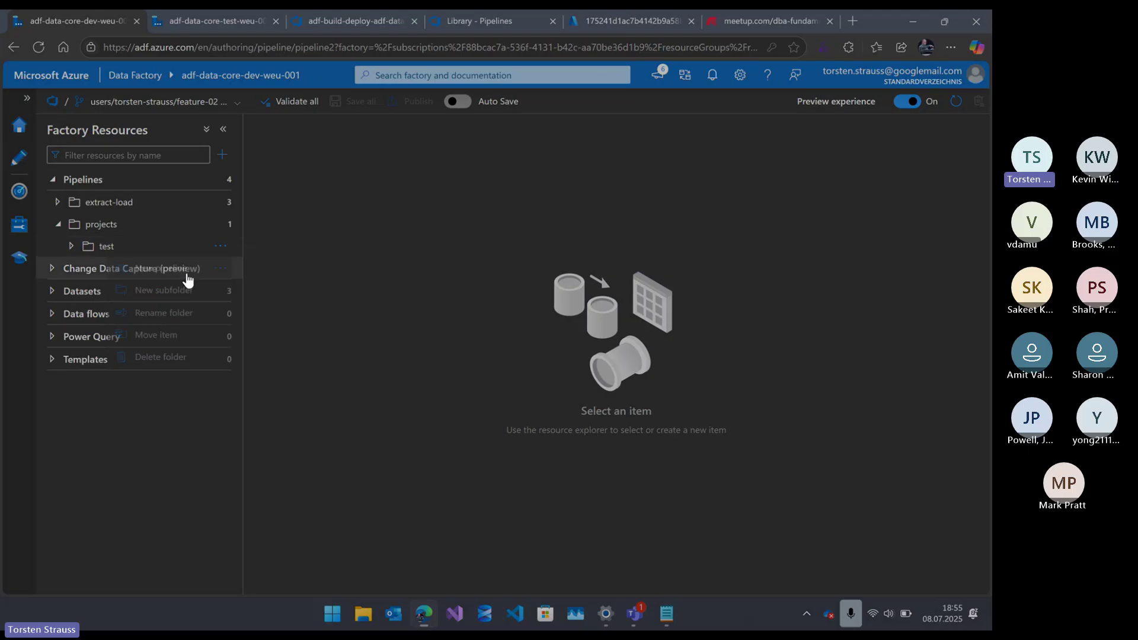
left_click(850, 250)
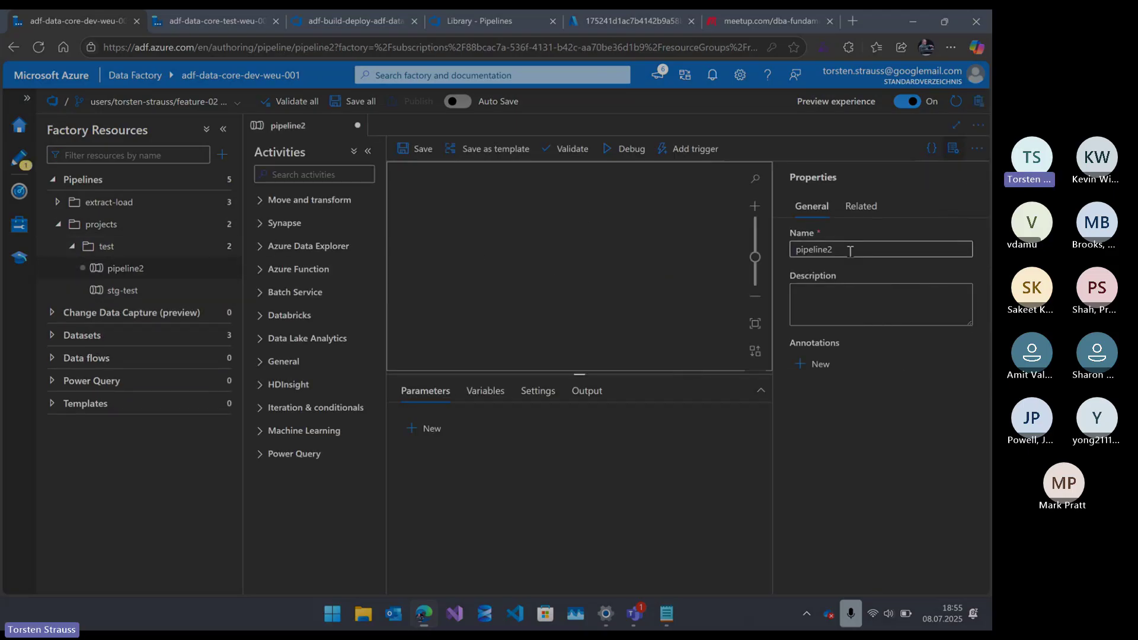
key("BackSpace")
type("-")
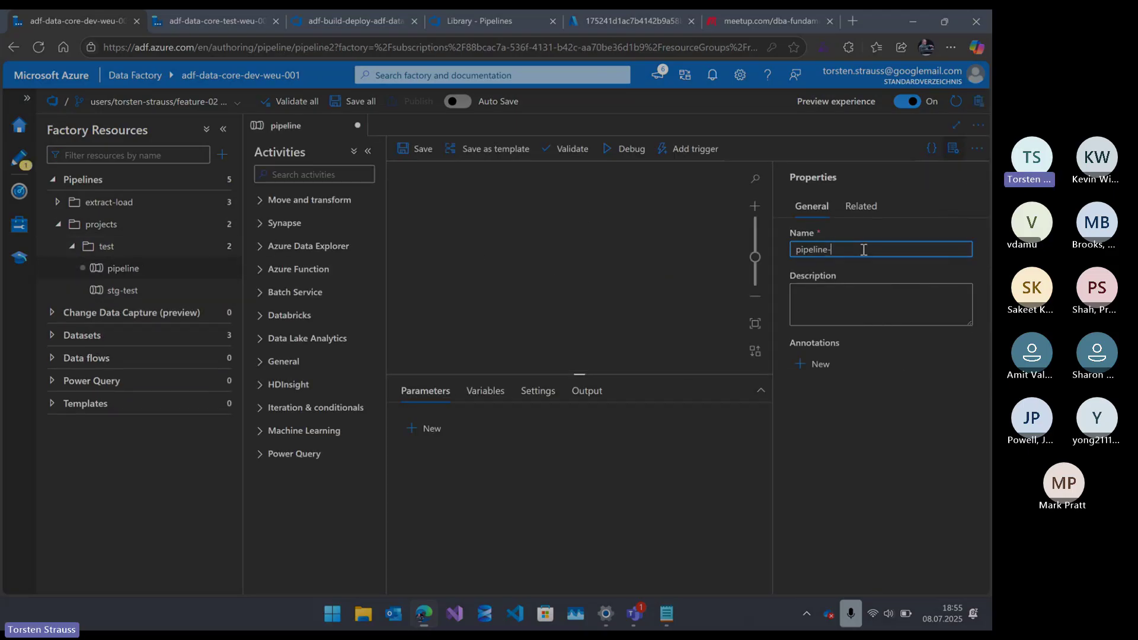
type("demo")
left_click(513, 345)
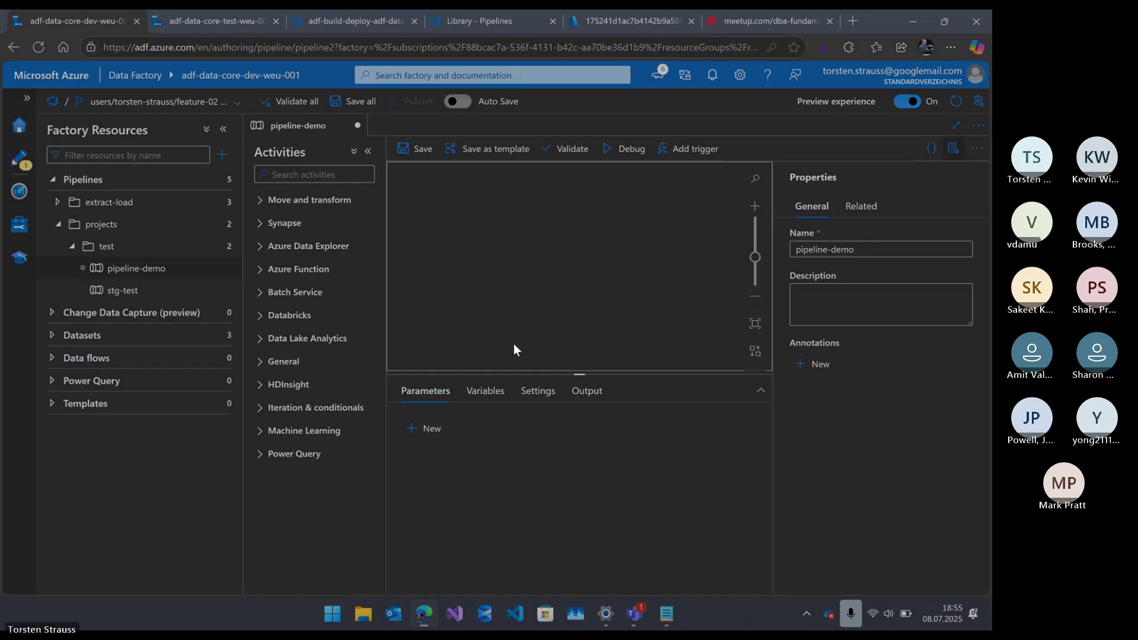
- Add a Wait activity to pipeline-demo and save it to the feature-02 branch
left_click(305, 175)
type("wai")
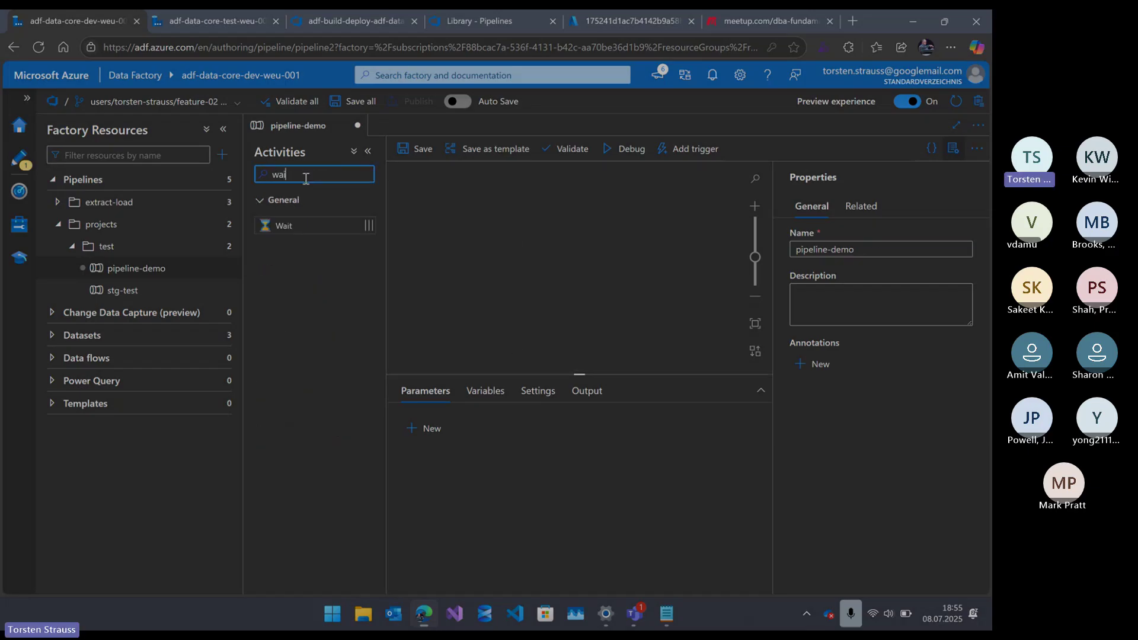
type("t")
left_click_drag(283, 226, 548, 232)
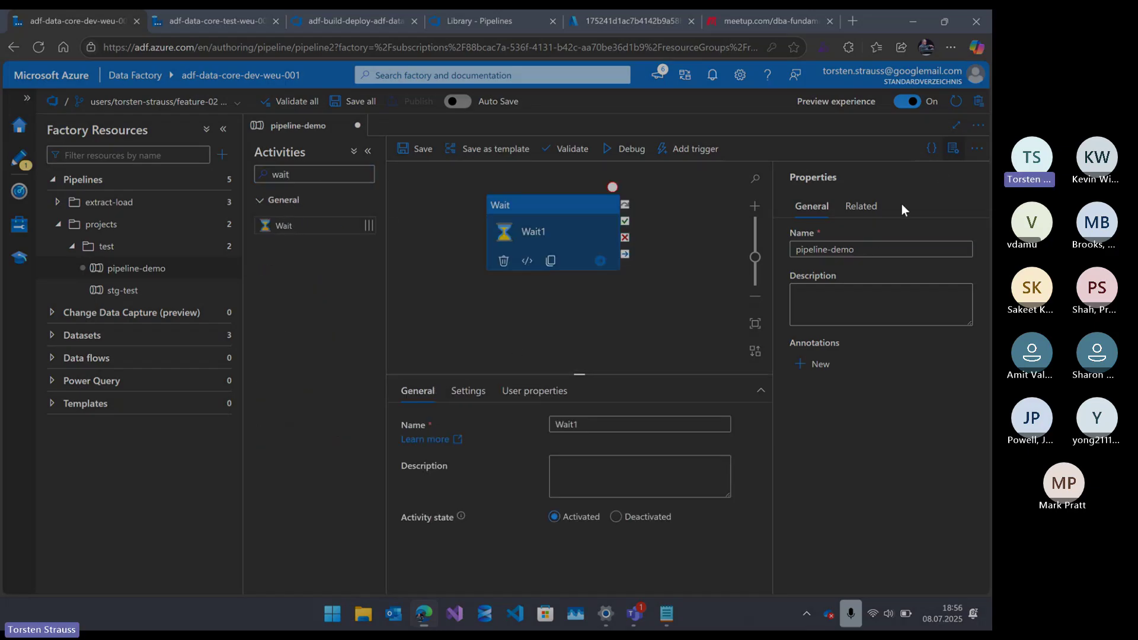
left_click(468, 391)
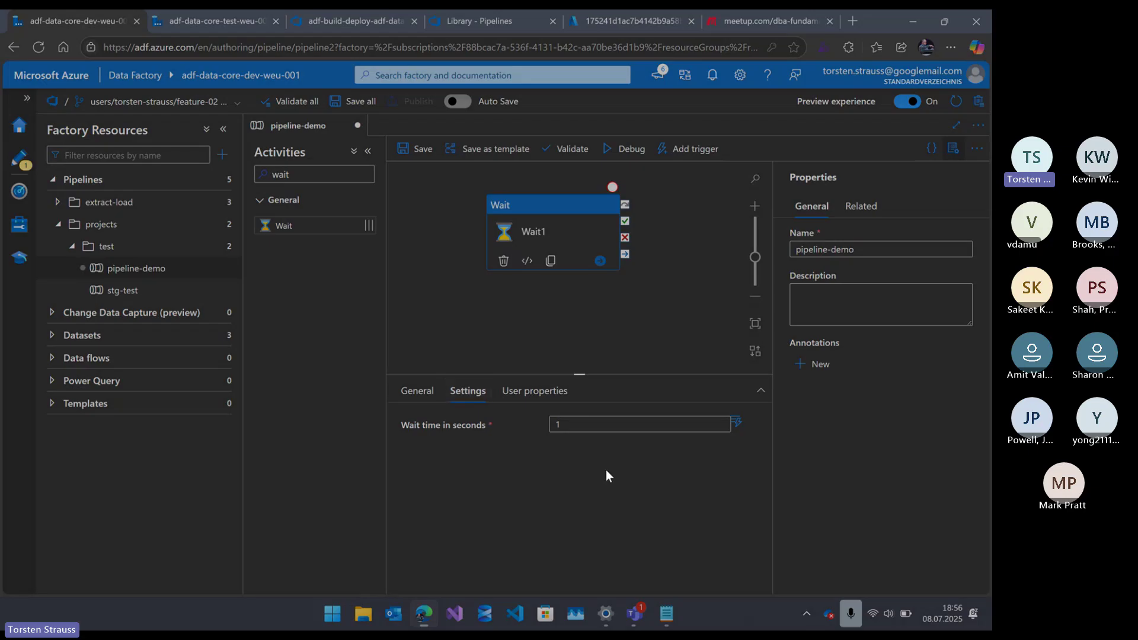
left_click(606, 358)
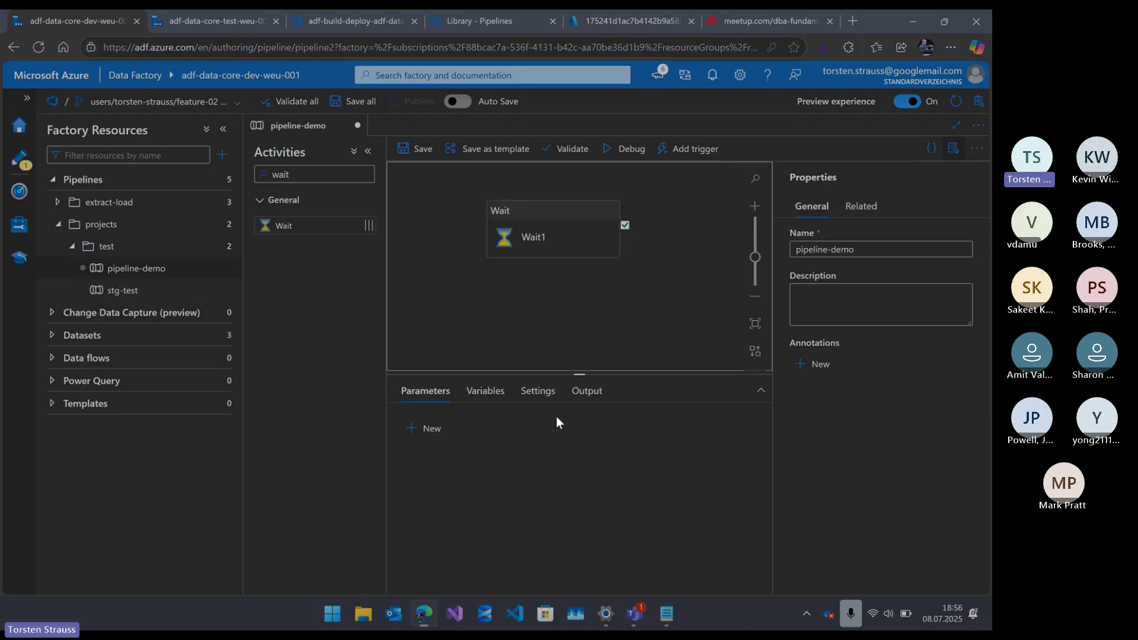
left_click(423, 149)
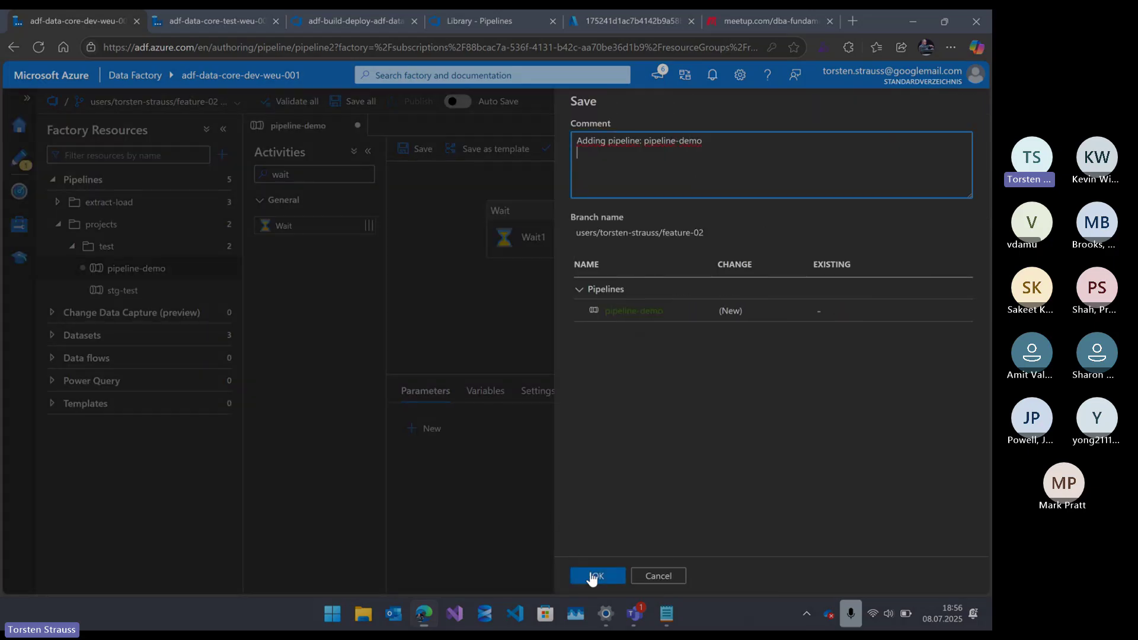
left_click(590, 574)
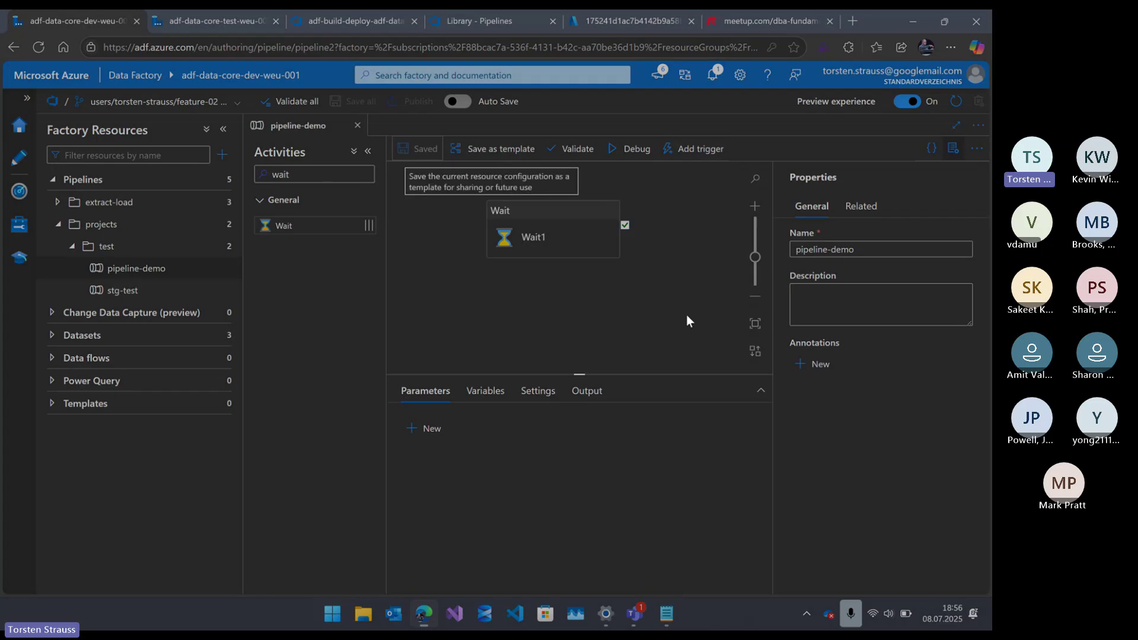
left_click(537, 391)
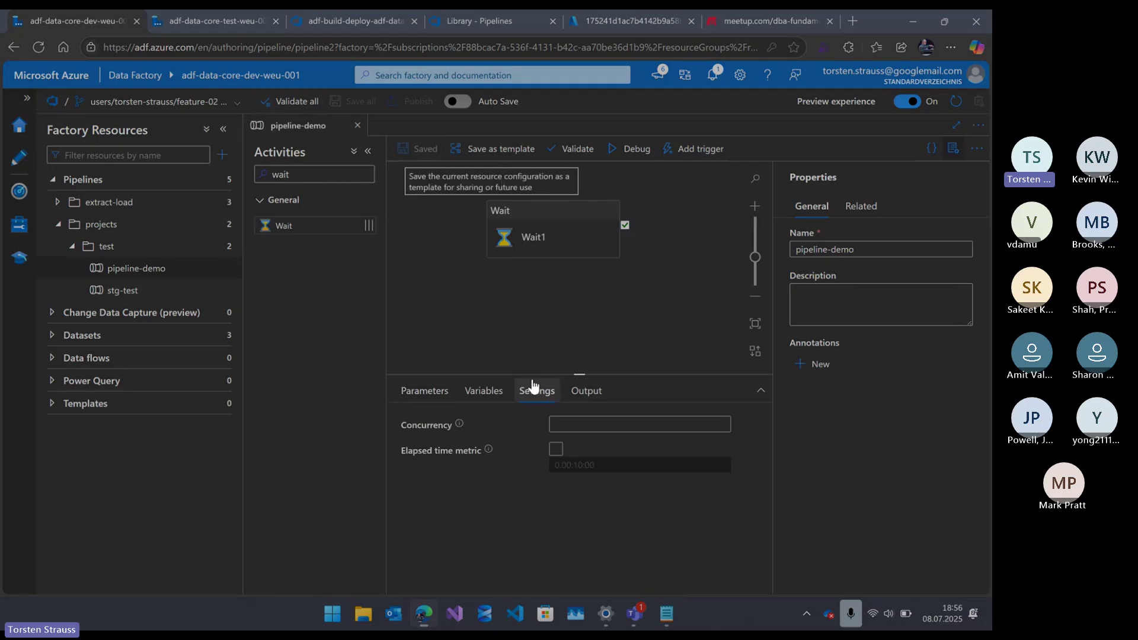
- Create pull request 'Adding pipeline: pipeline-demo' merging the feature-02 branch into main
left_click(231, 103)
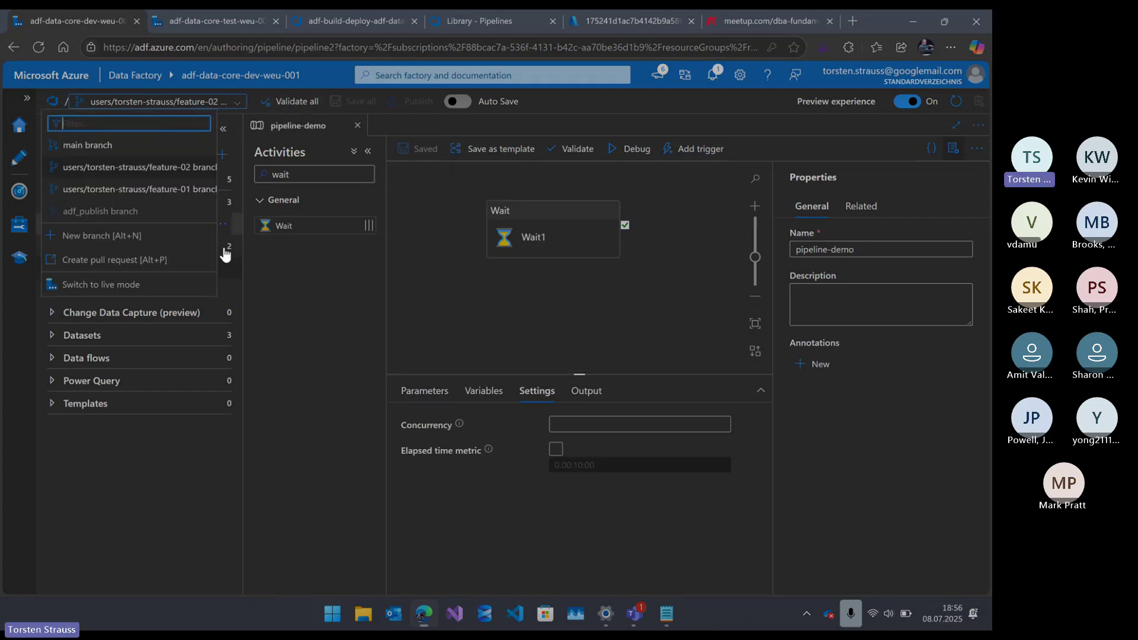
left_click(151, 263)
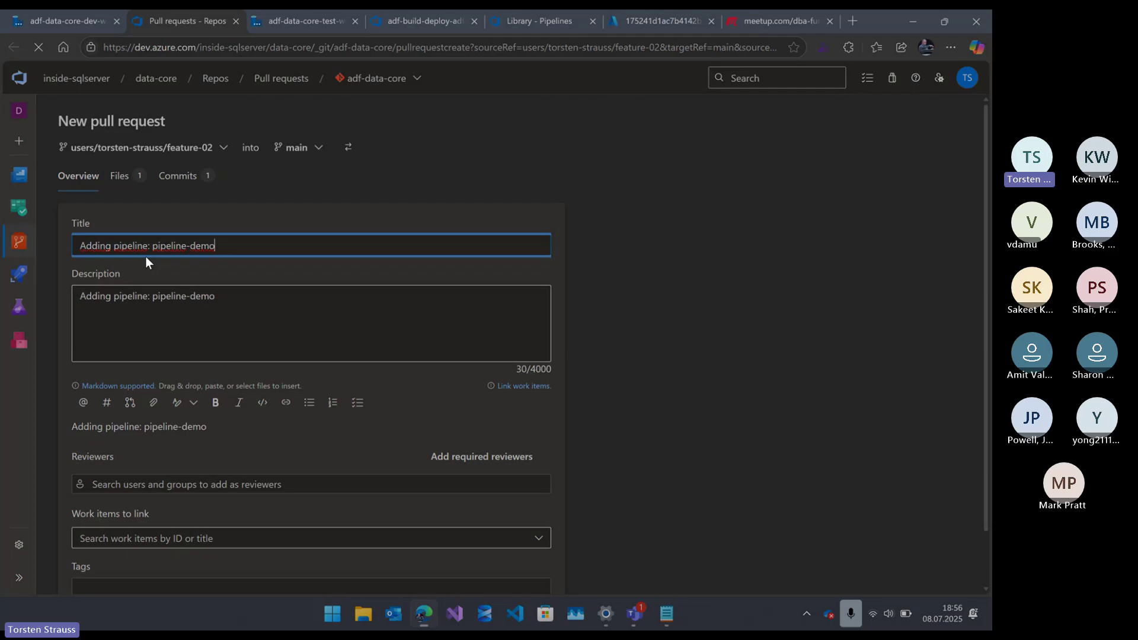
scroll(182, 298, "down", 1)
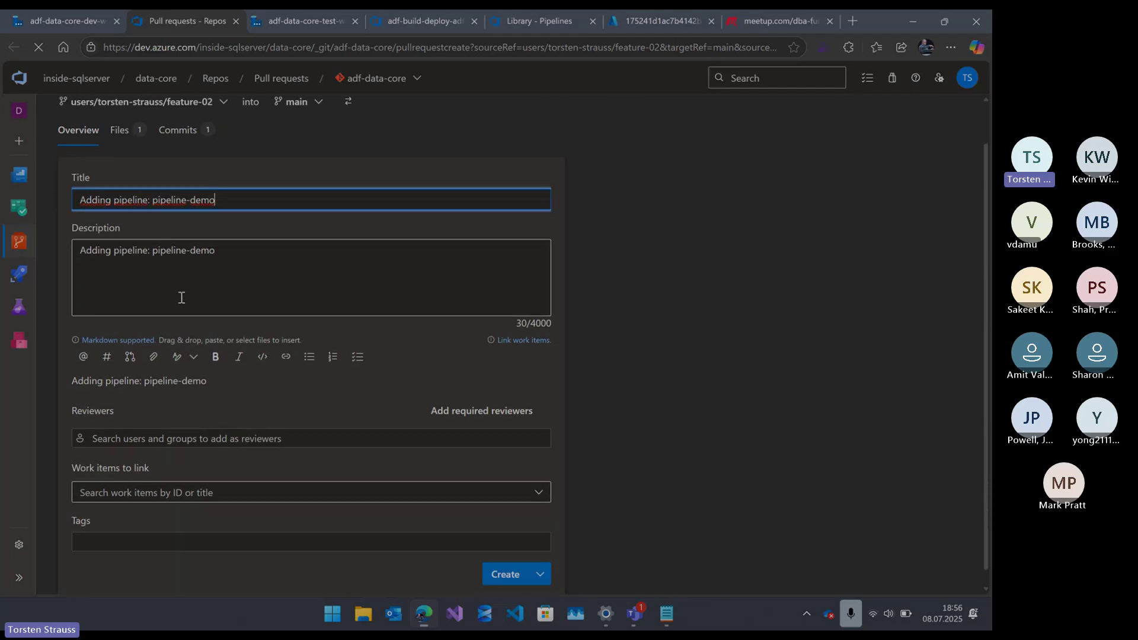
scroll(182, 298, "down", 1)
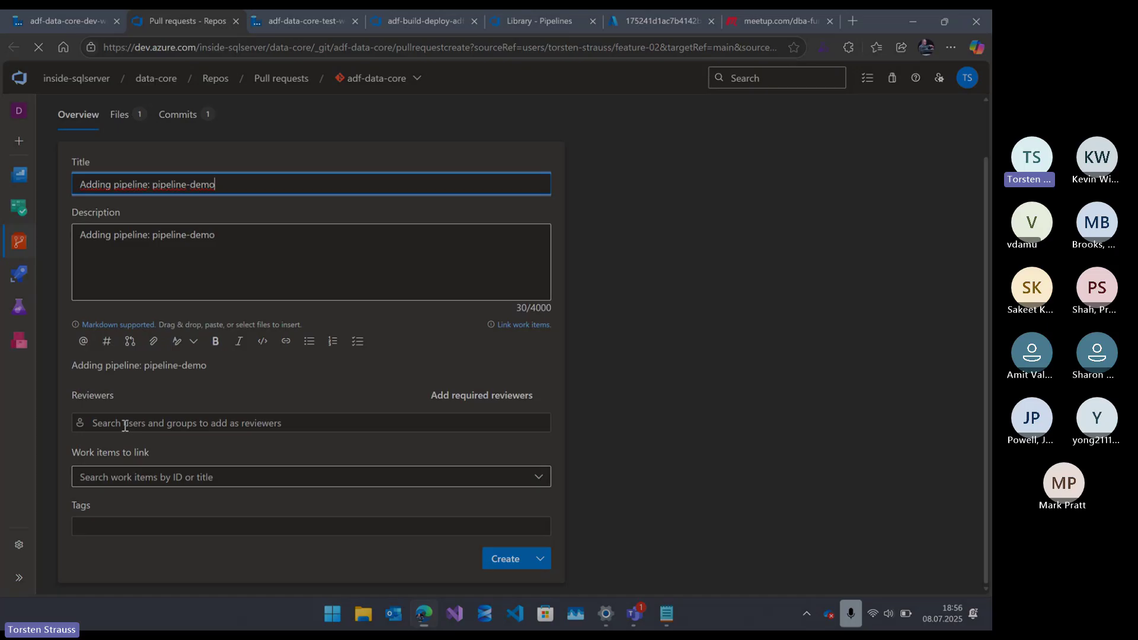
left_click(284, 475)
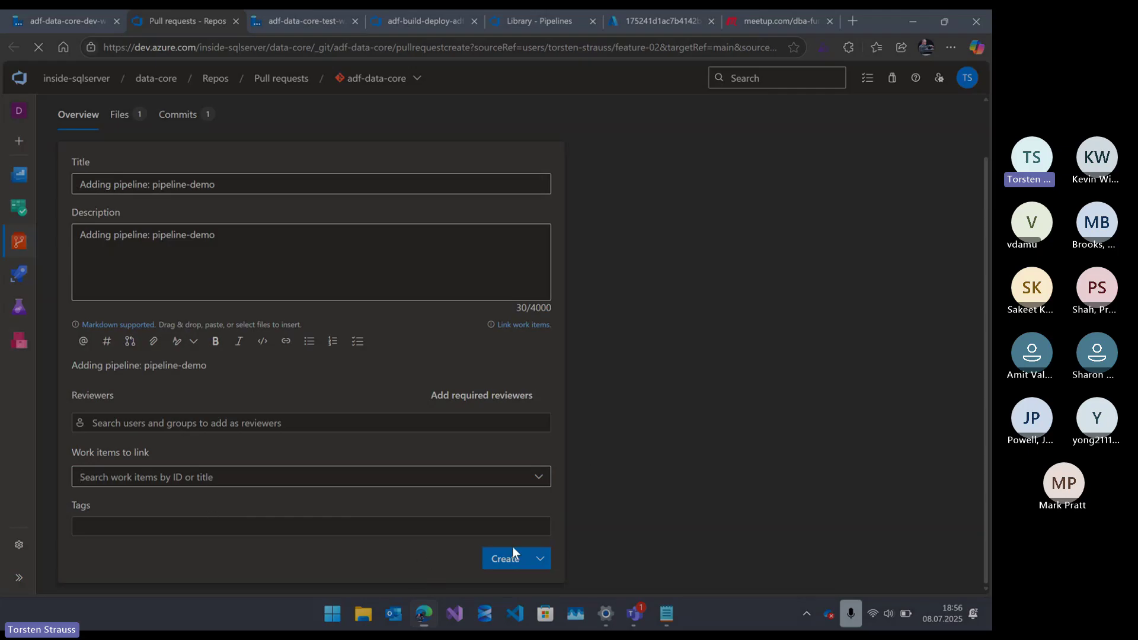
scroll(546, 503, "up", 1)
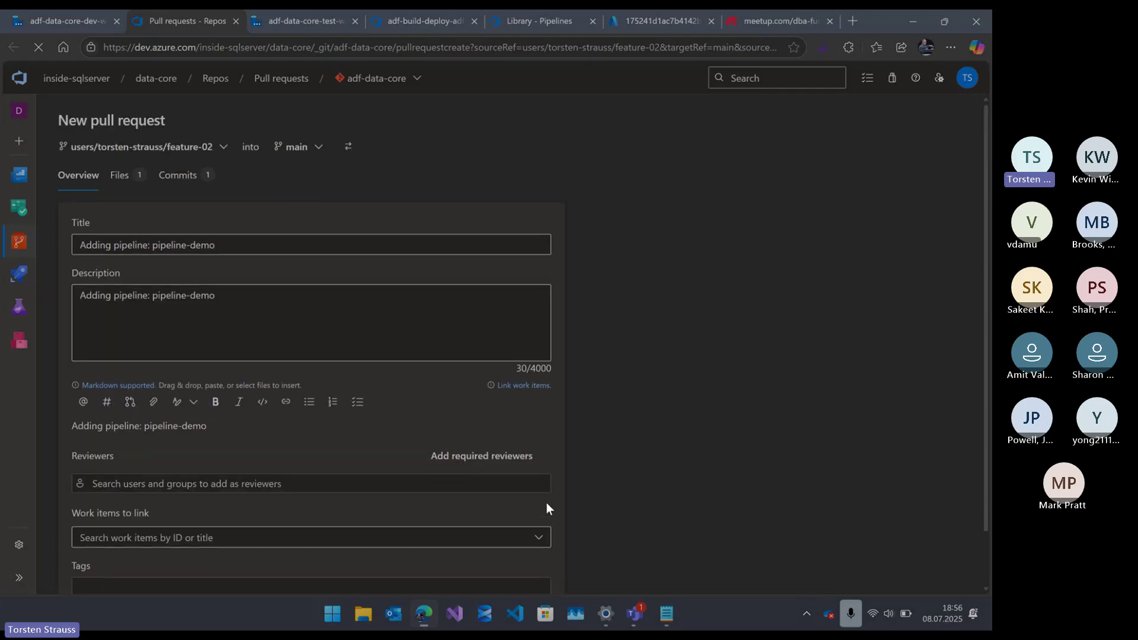
scroll(545, 503, "down", 1)
left_click(508, 587)
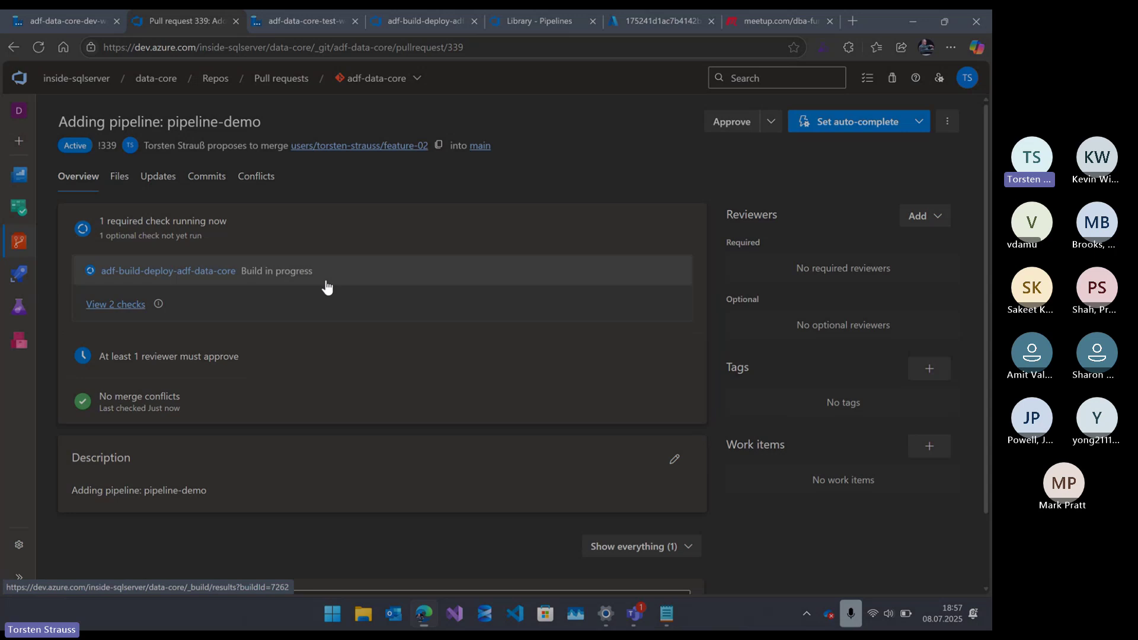
- Open the pull request's build run and view the Build Azure Data Factory job log
left_click(161, 271)
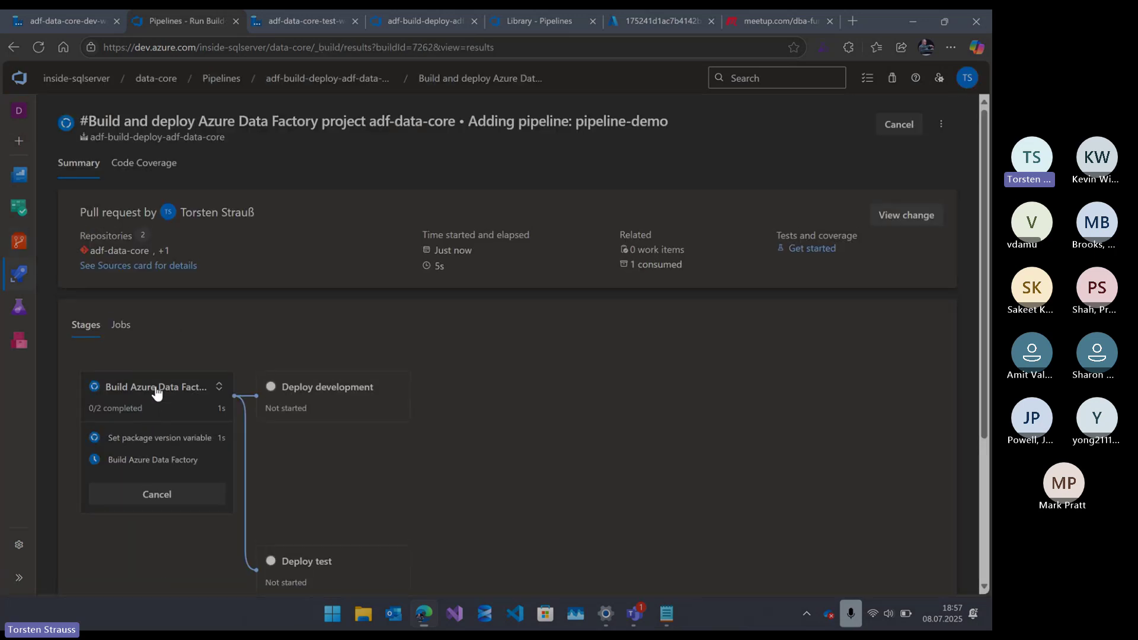
left_click(156, 391)
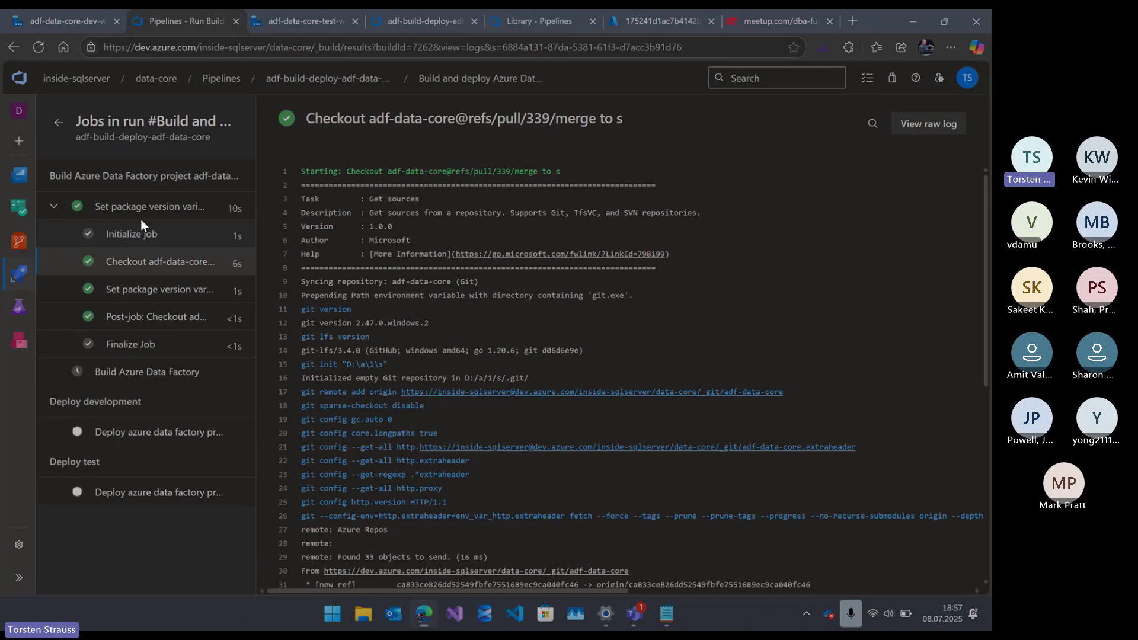
left_click(428, 83)
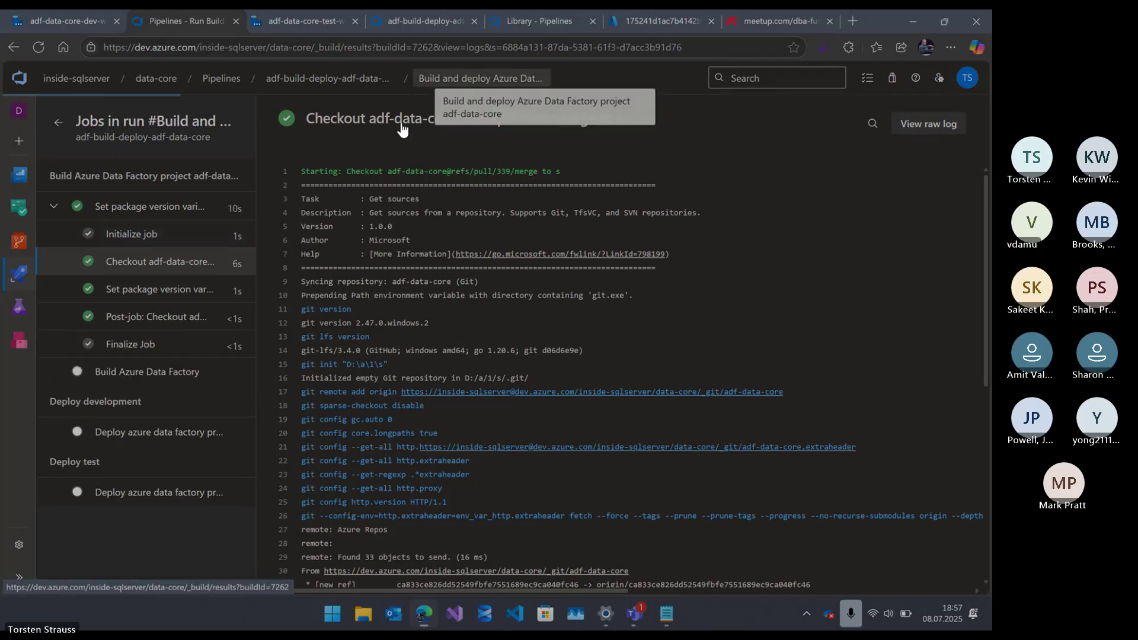
scroll(159, 461, "down", 2)
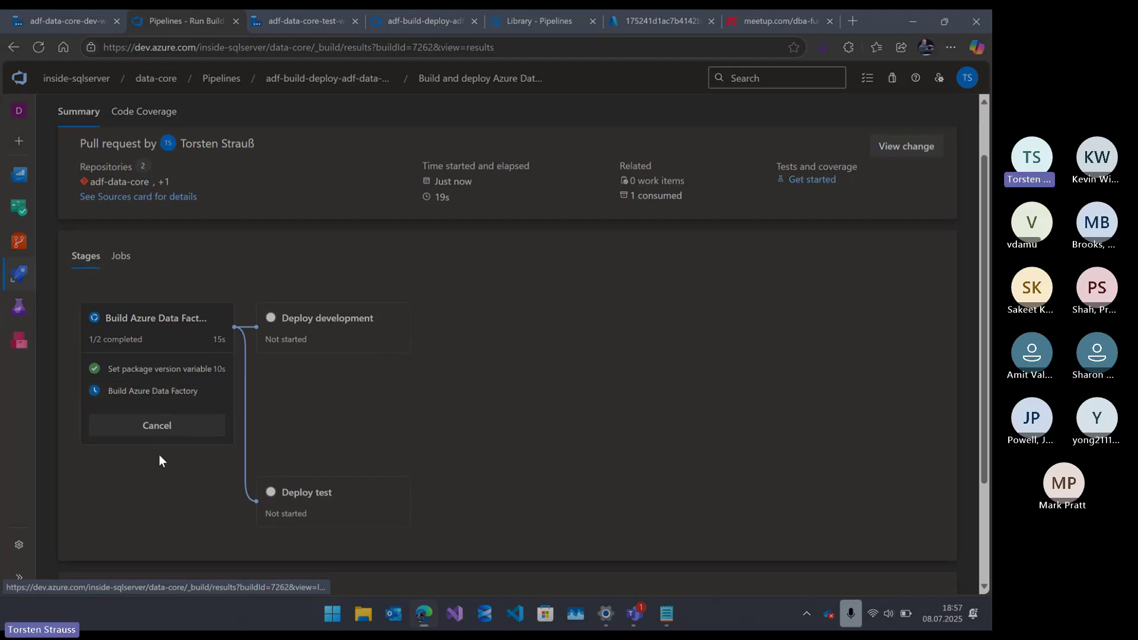
left_click(184, 392)
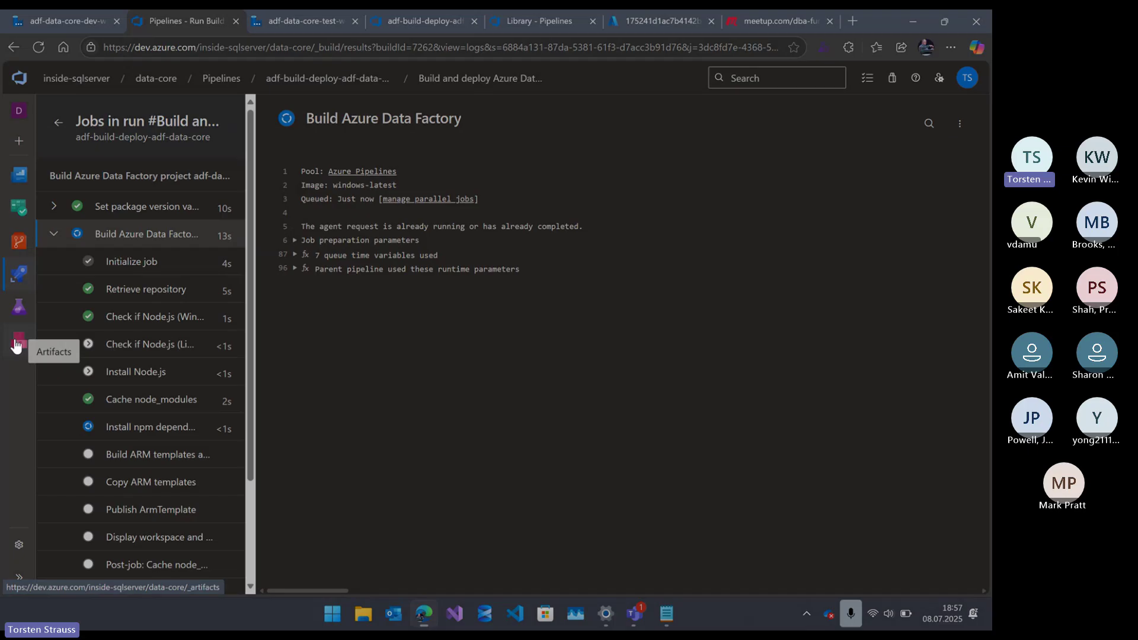
- Open the run's Artifacts section in a new browser tab
right_click(16, 345)
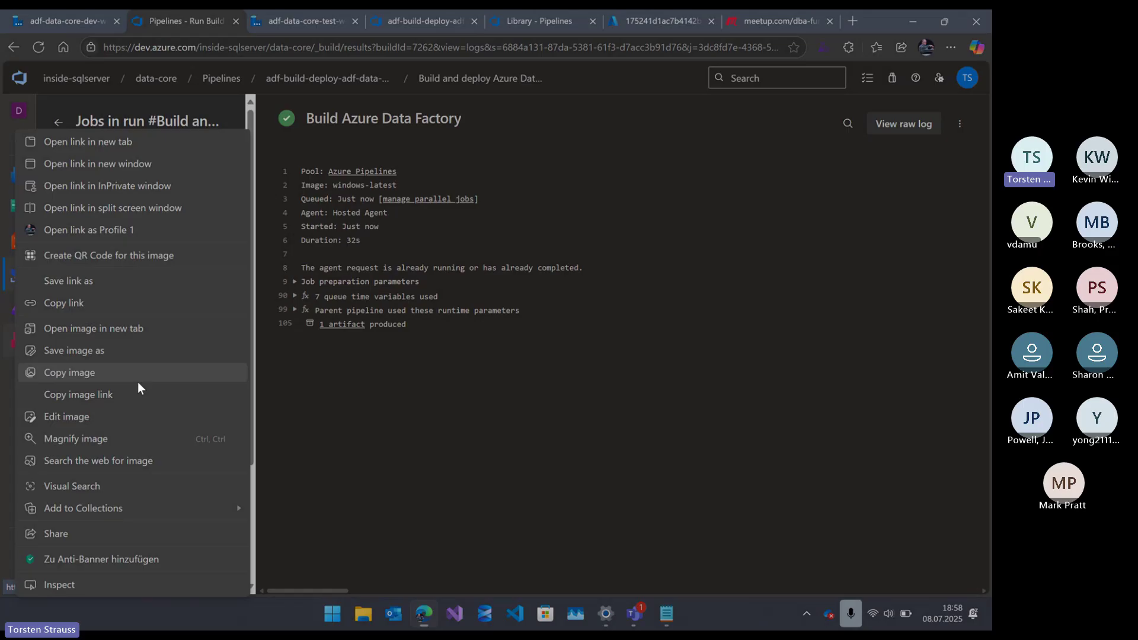
left_click(620, 172)
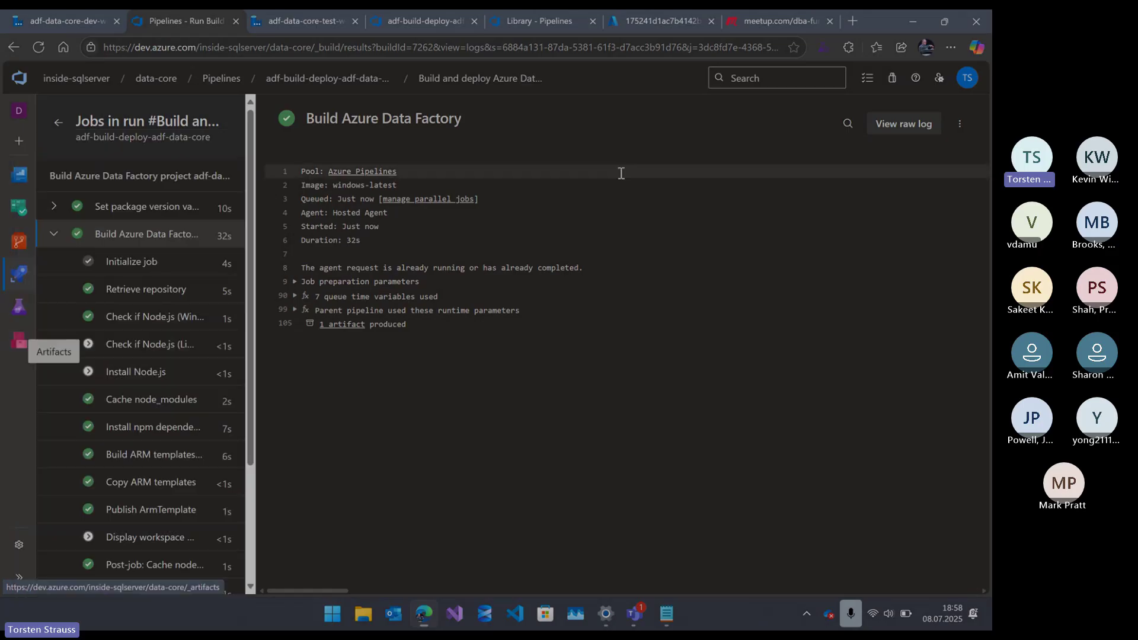
scroll(69, 510, "down", 3)
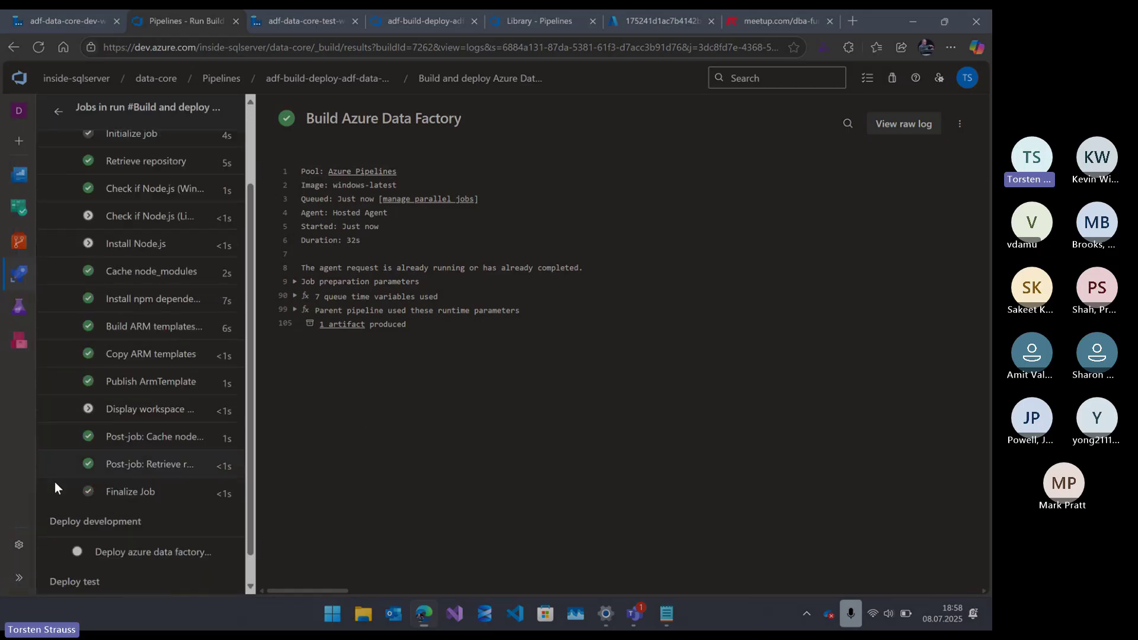
right_click(21, 342)
left_click(108, 148)
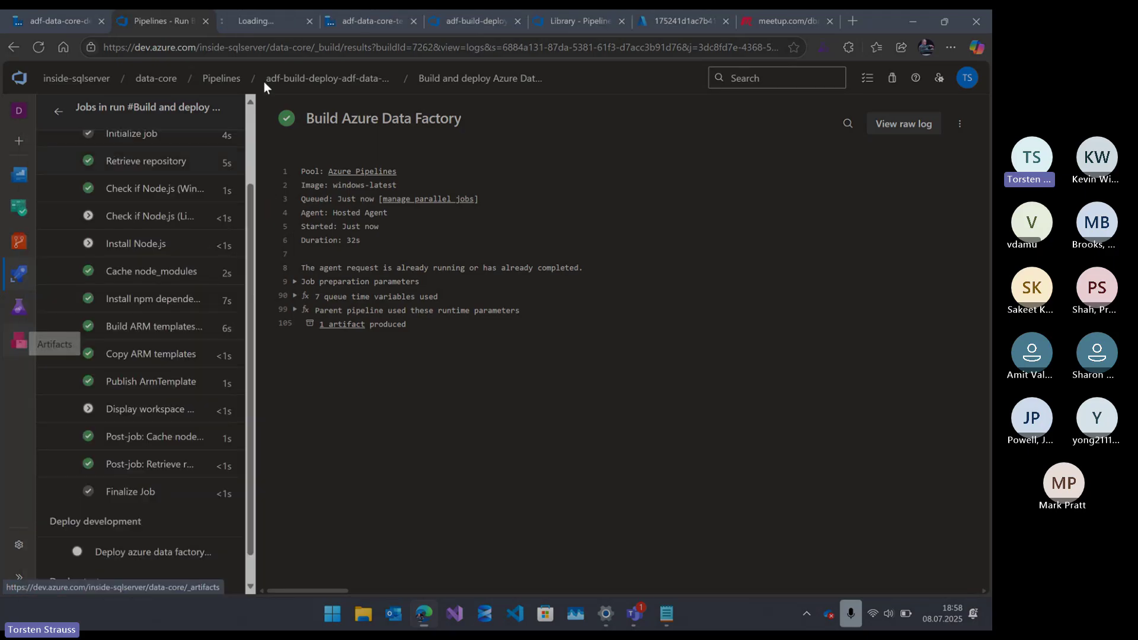
- Switch Artifacts to the adf-data-core-dev feed and open package adf-data-core.dev 2.0.48
left_click(271, 22)
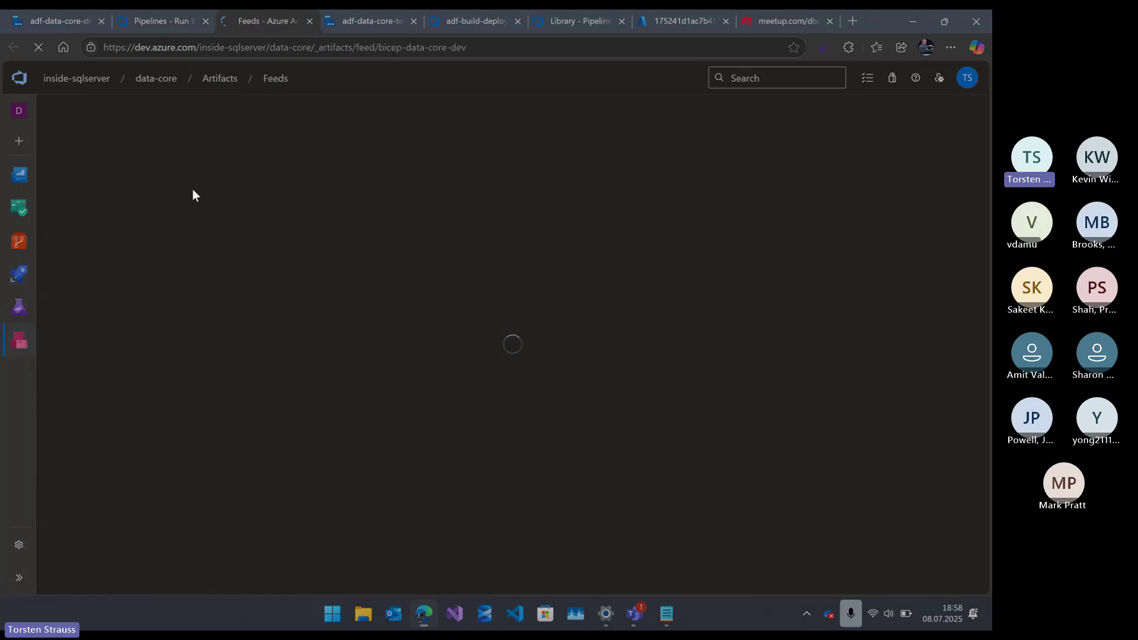
left_click(150, 125)
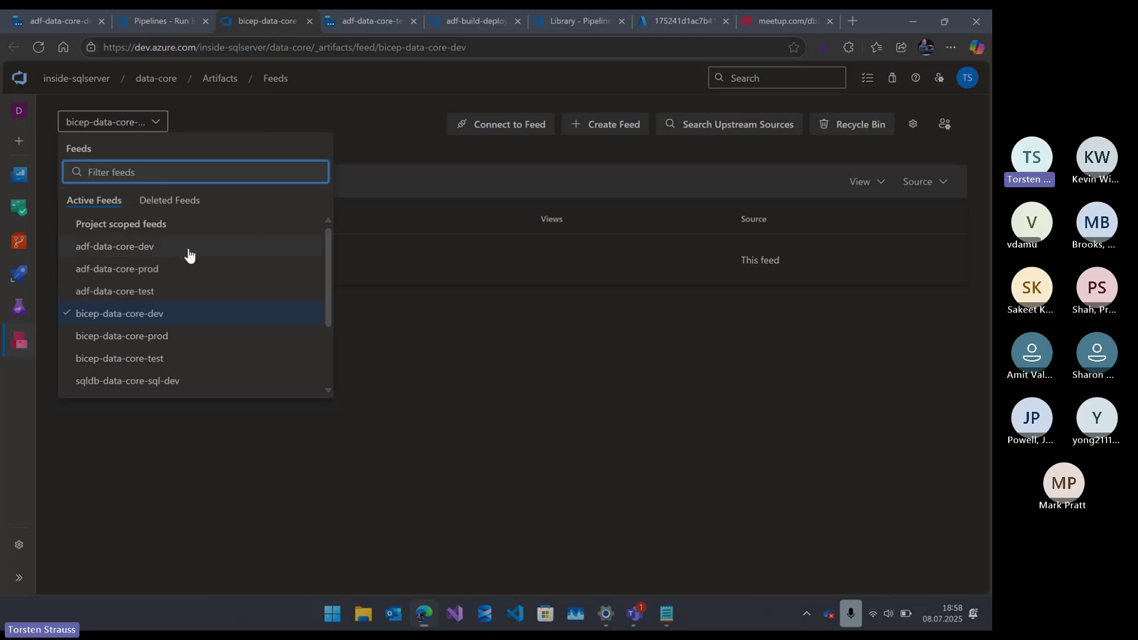
left_click(136, 246)
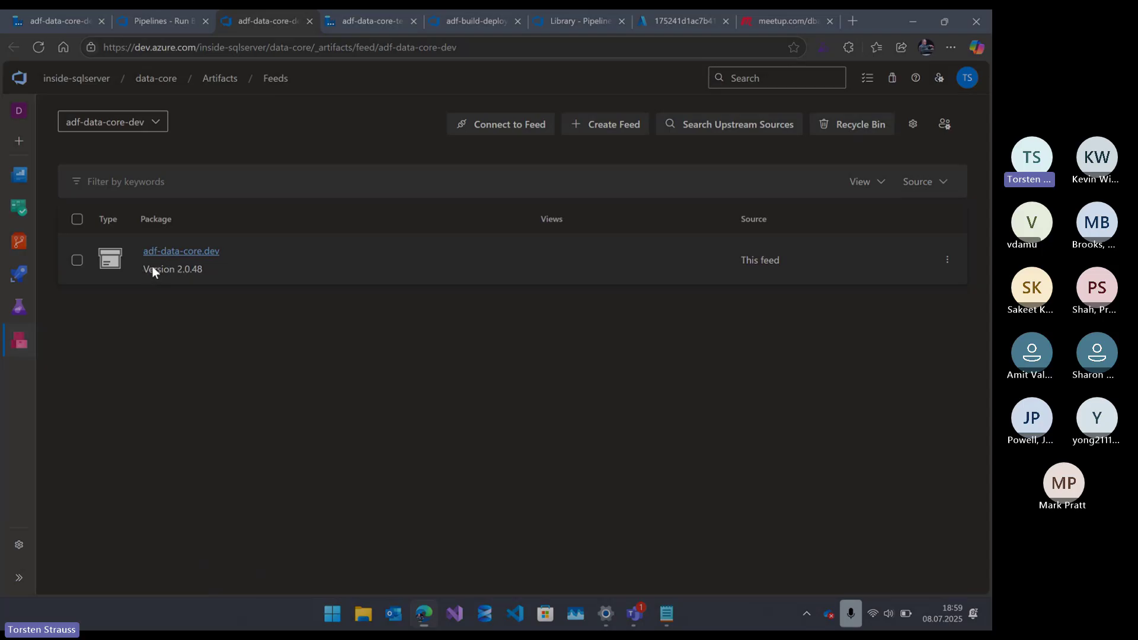
left_click(198, 266)
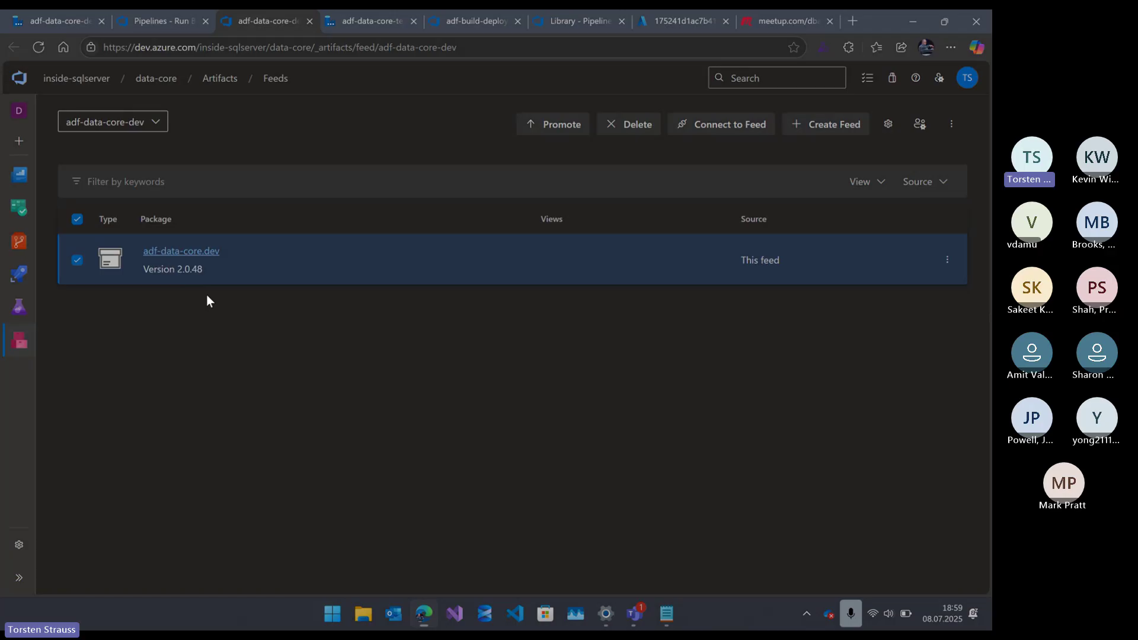
left_click(195, 250)
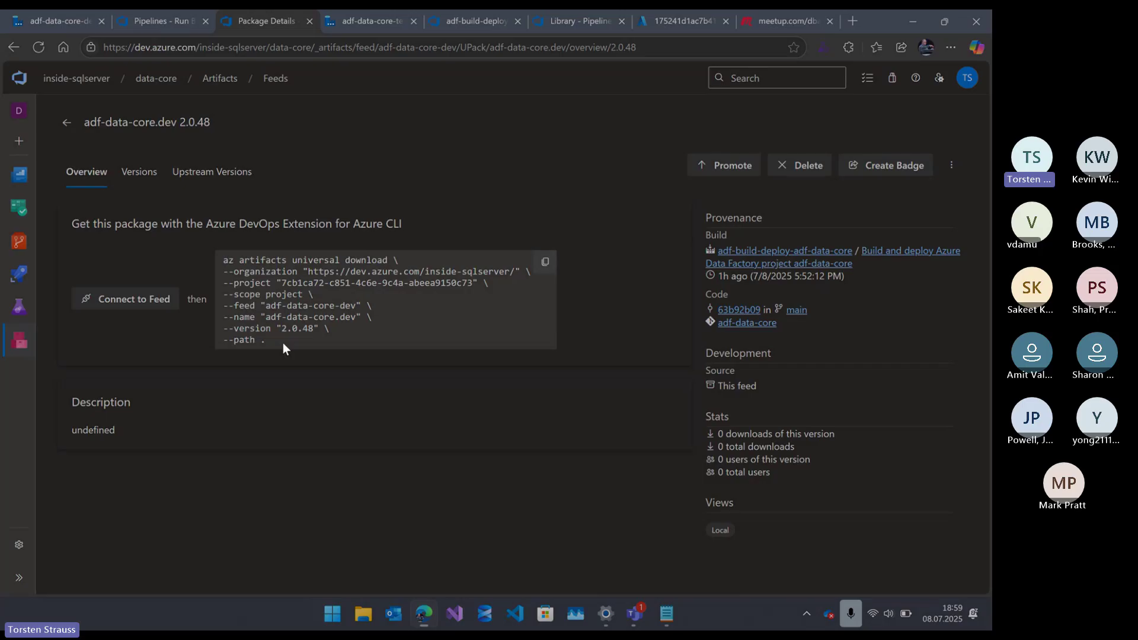
- Leave the adf-data-core.dev 2.0.48 details via Back to feed for the adf-data-core-dev package list
left_click(939, 77)
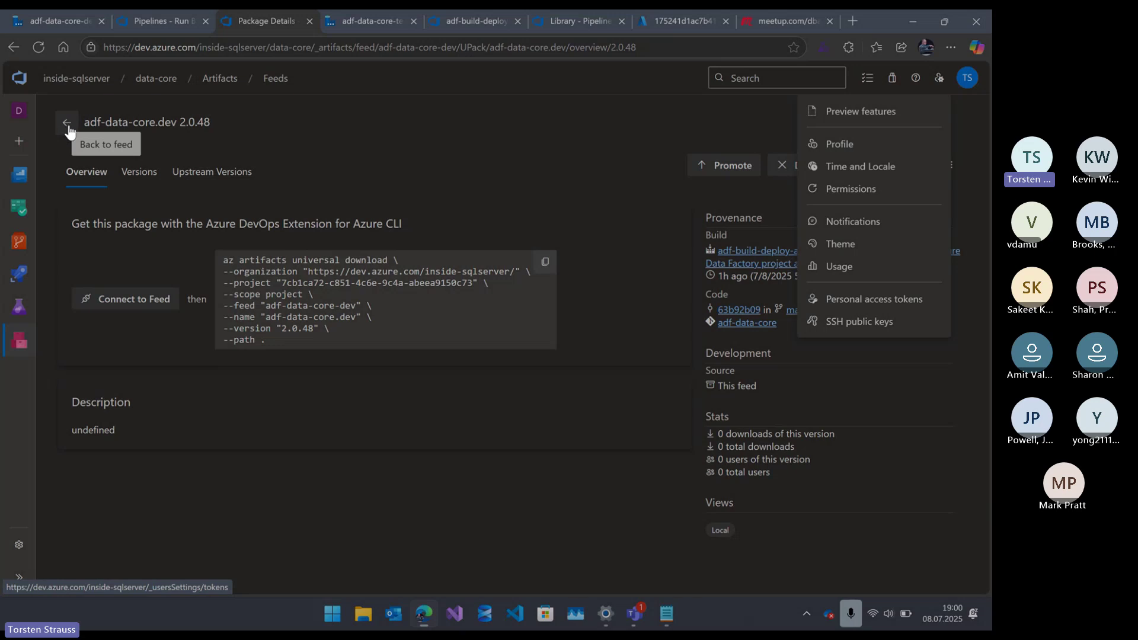
left_click(67, 124)
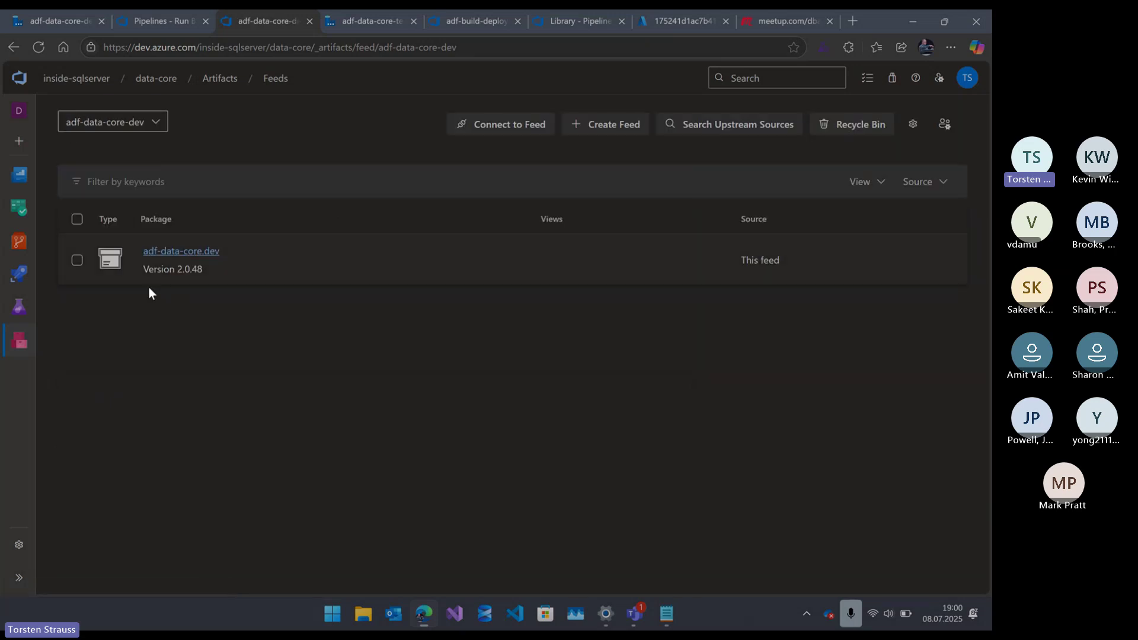
- Glance at the linked services and pipeline YAML tabs, then return to the repository's pull requests
left_click(382, 20)
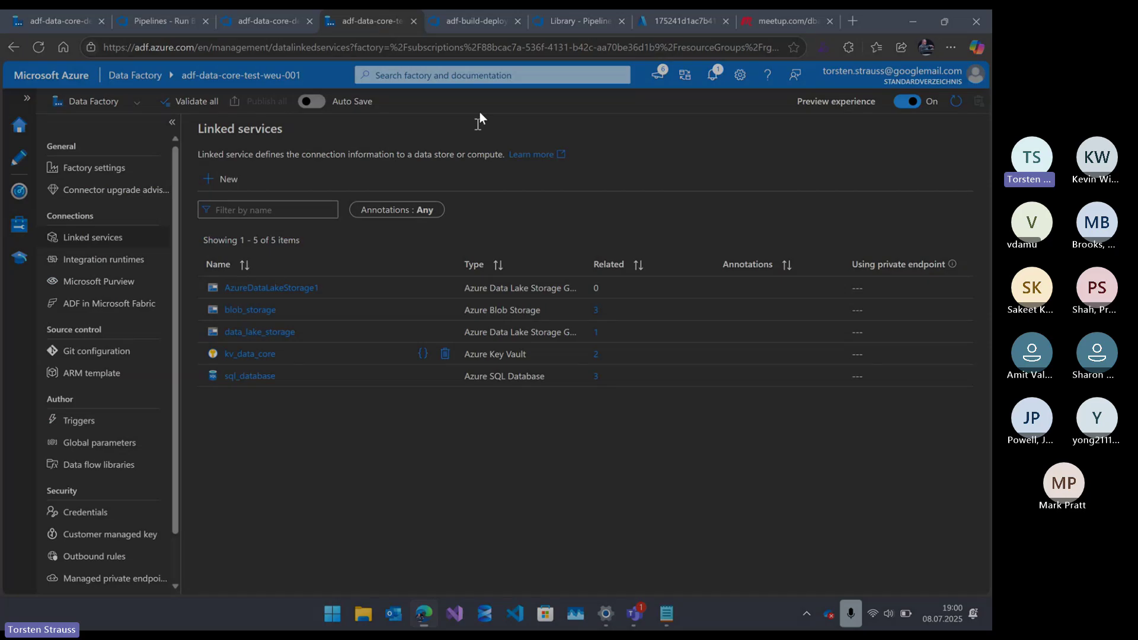
left_click(483, 20)
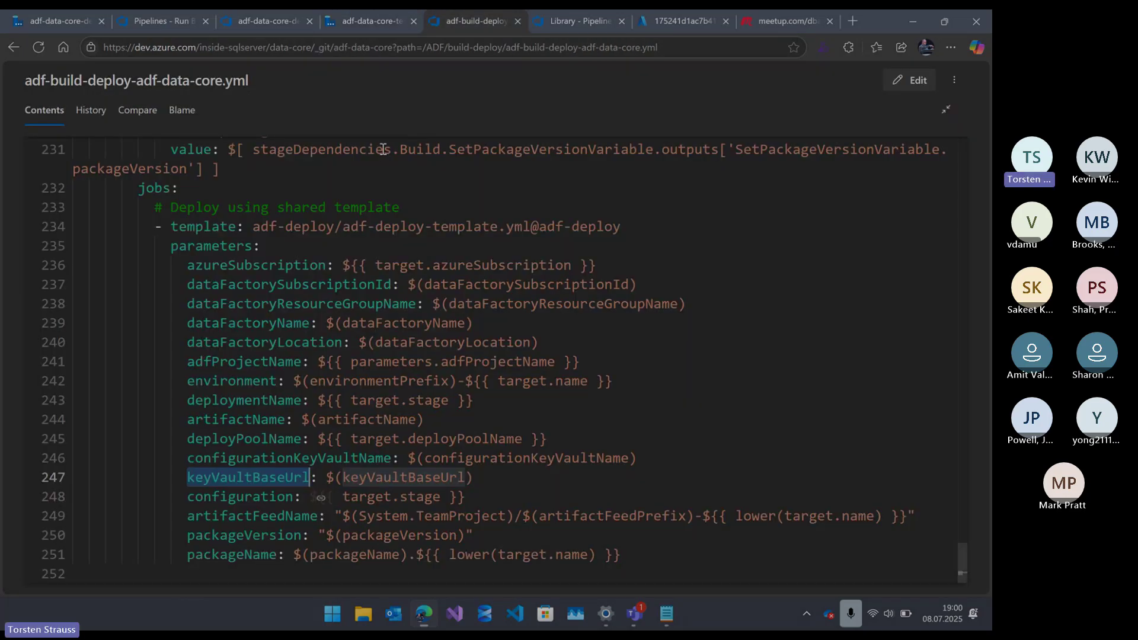
left_click(164, 21)
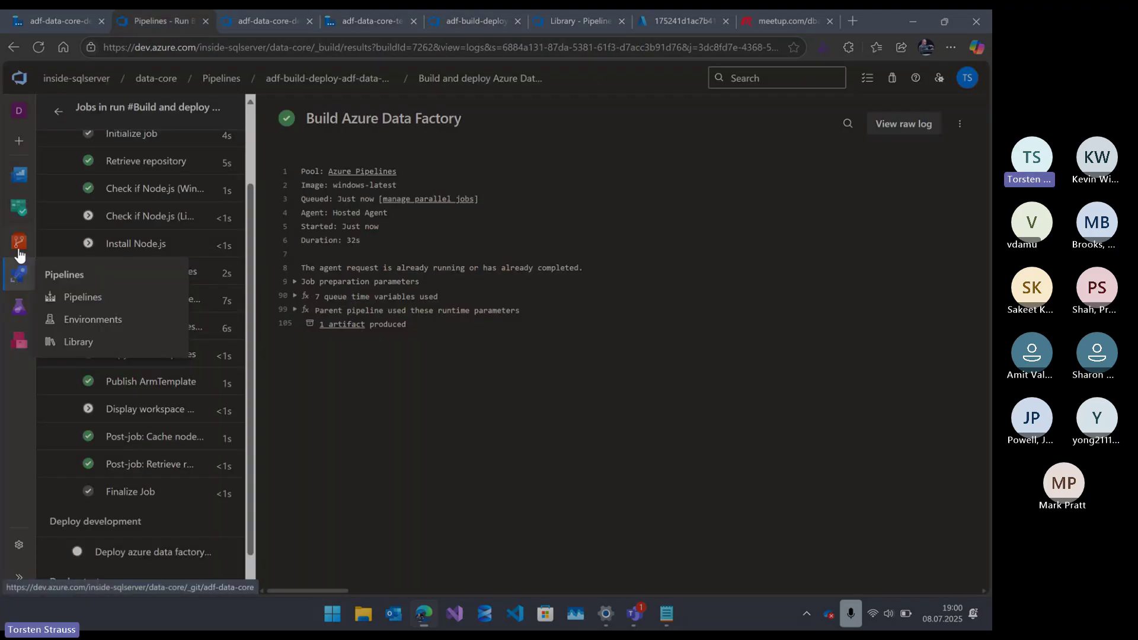
mouse_move(19, 252)
left_click(97, 372)
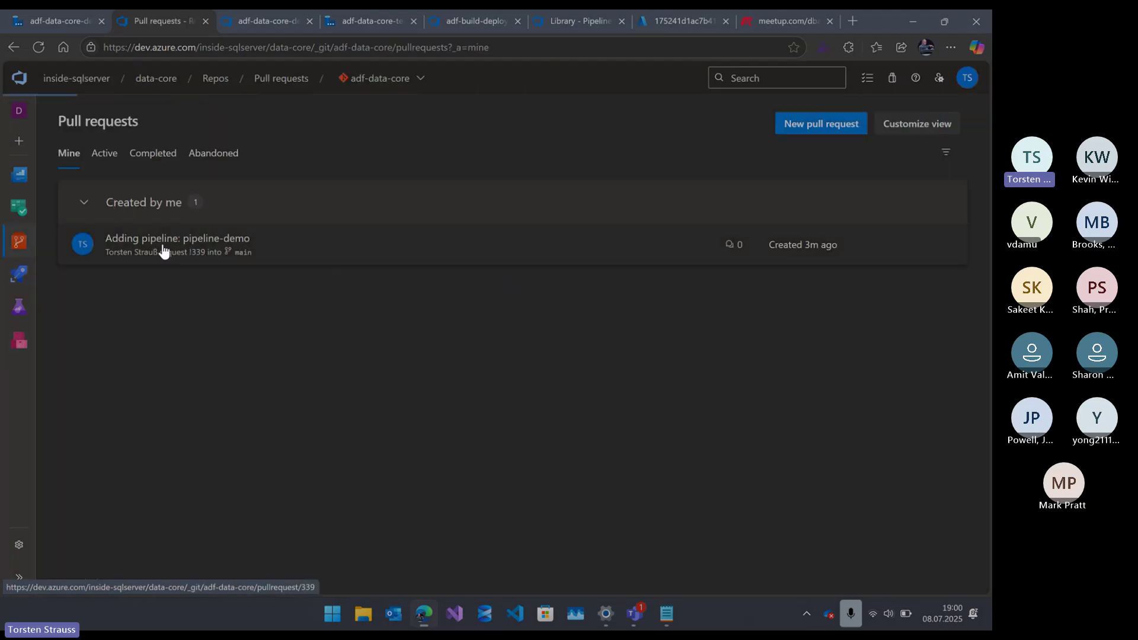
- Open the 'Adding pipeline: pipeline-demo' pull request (PR 339) and approve it
left_click(162, 244)
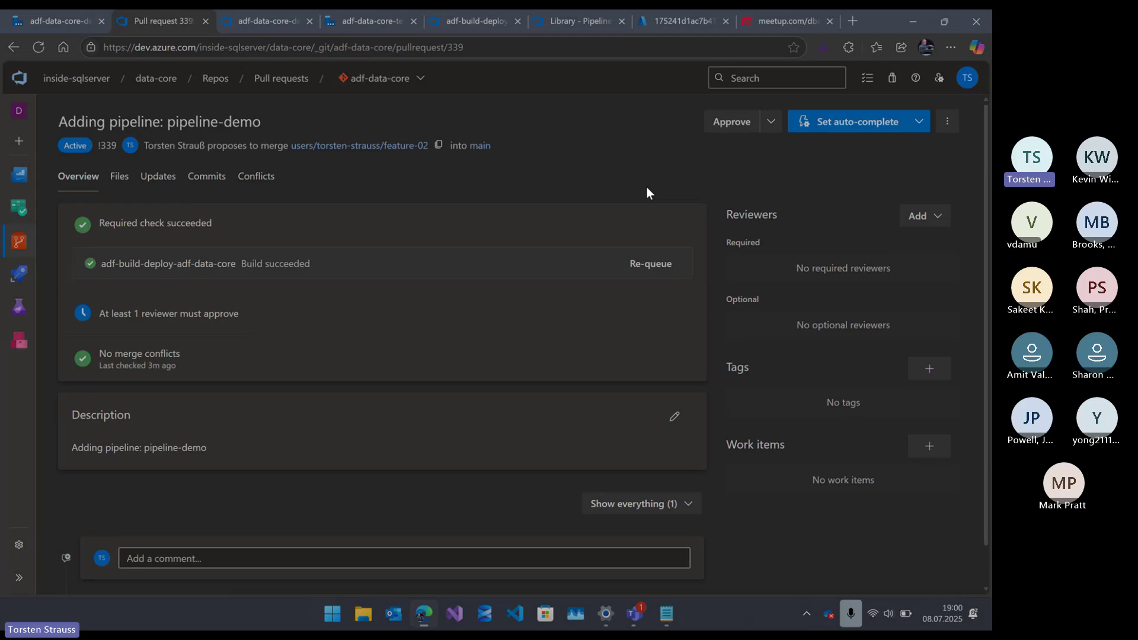
left_click(732, 122)
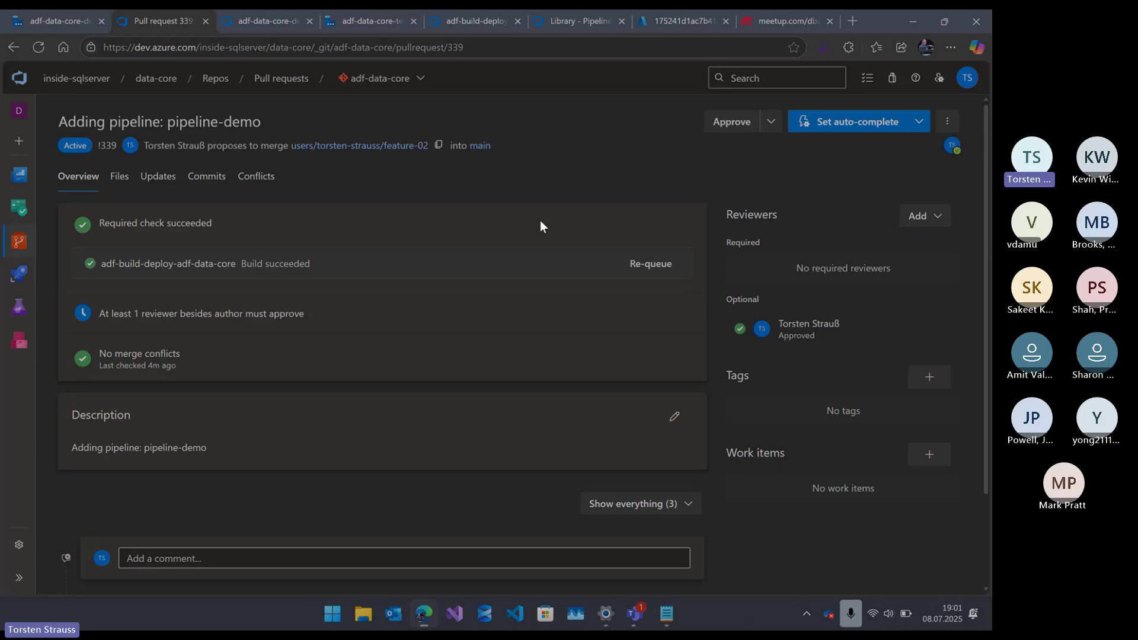
- Enable auto-complete on PR 339 so it merges once all requirements pass
left_click(823, 121)
left_click(904, 567)
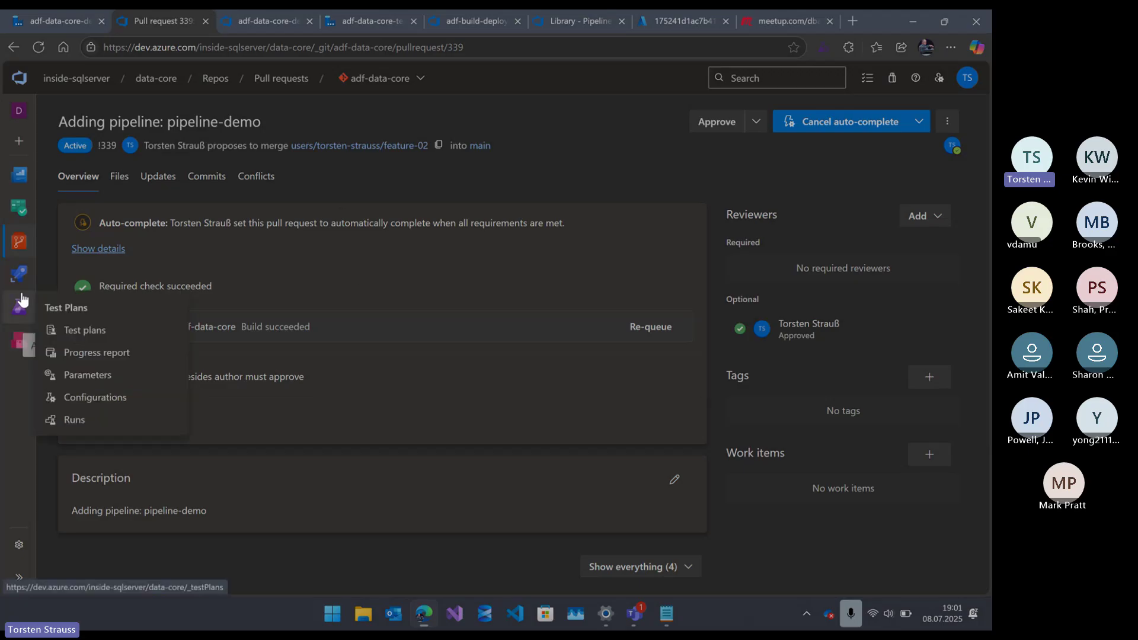
- From the Branches list, view the main branch's security permissions and close them
mouse_move(19, 241)
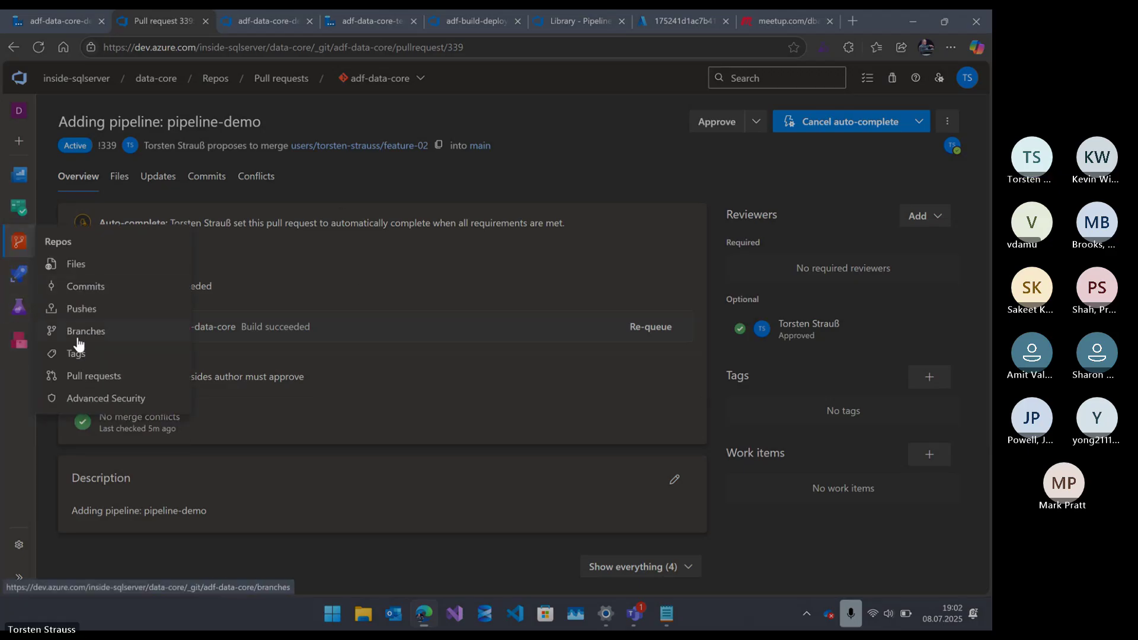
left_click(80, 330)
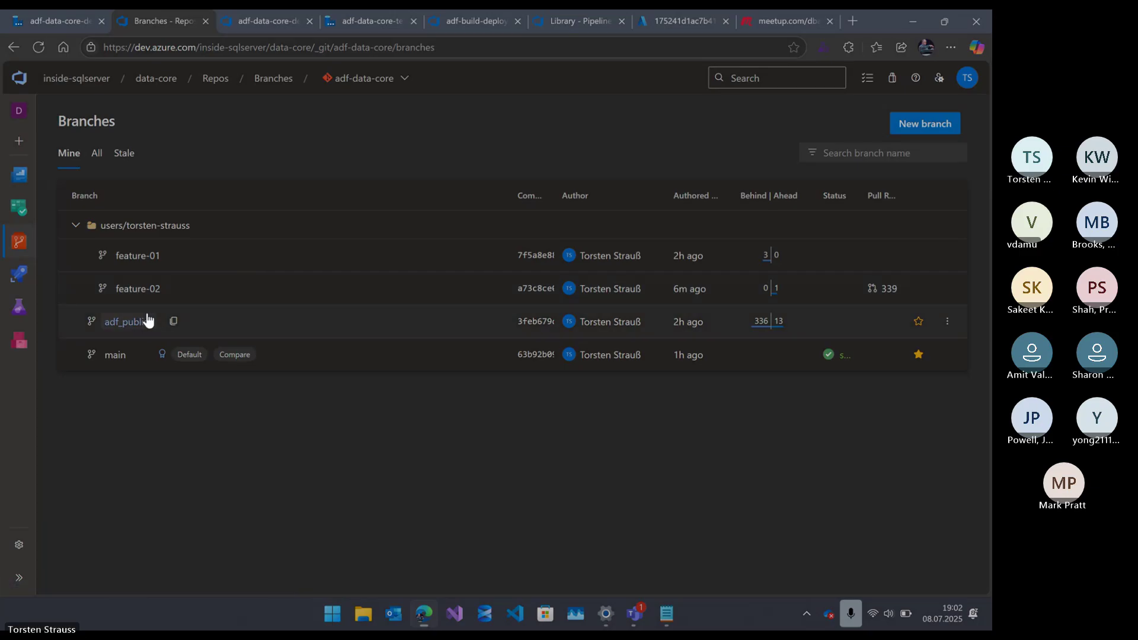
left_click(947, 355)
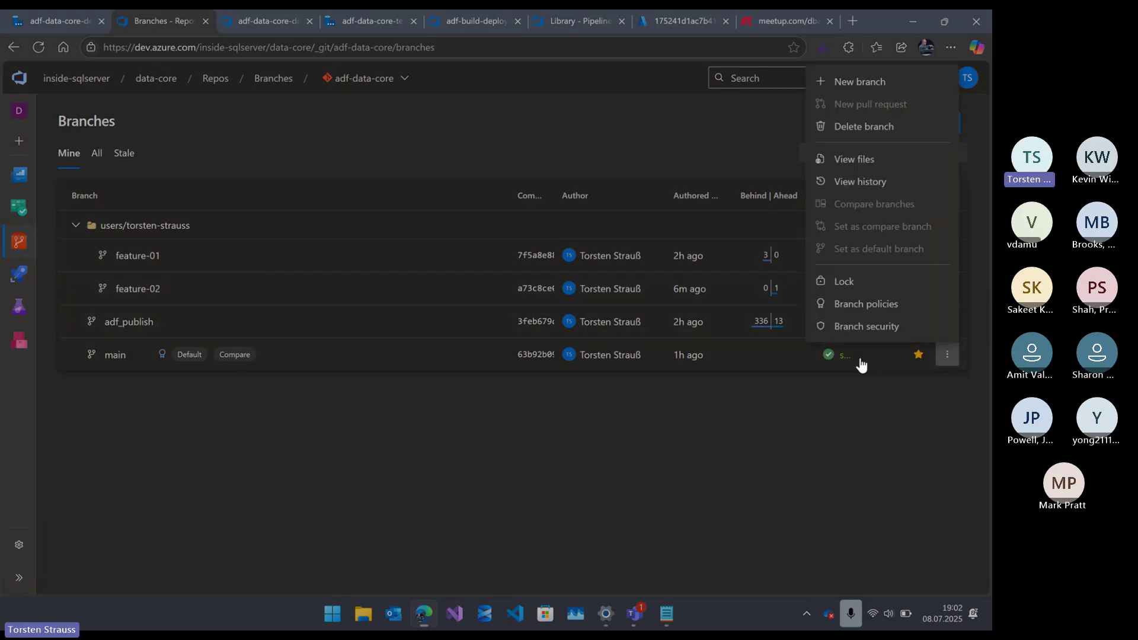
left_click(866, 325)
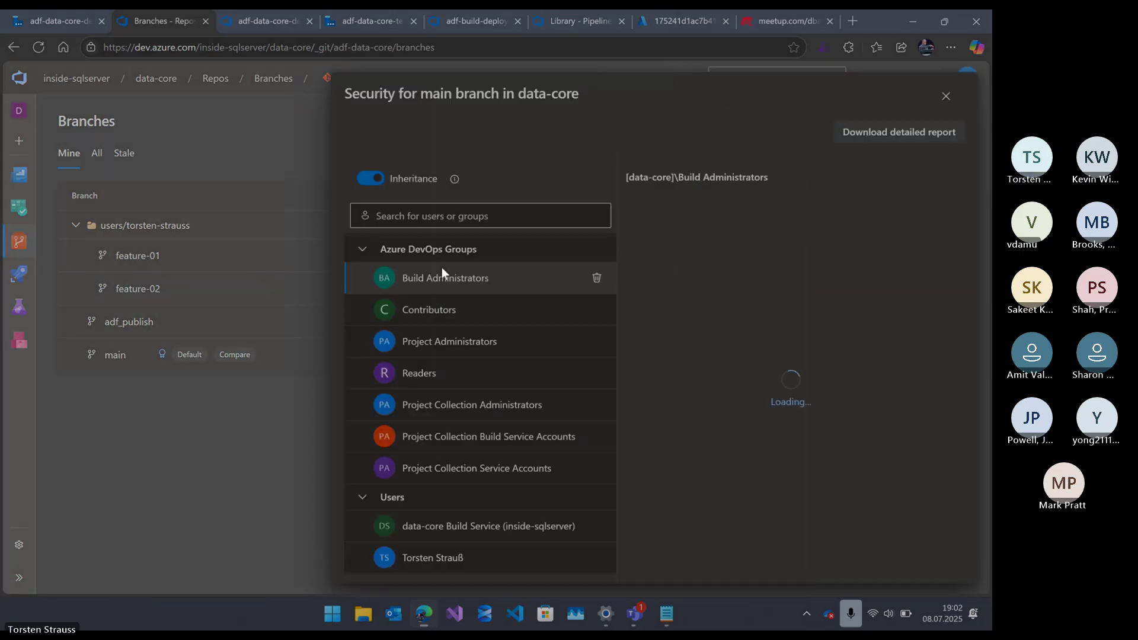
left_click(948, 99)
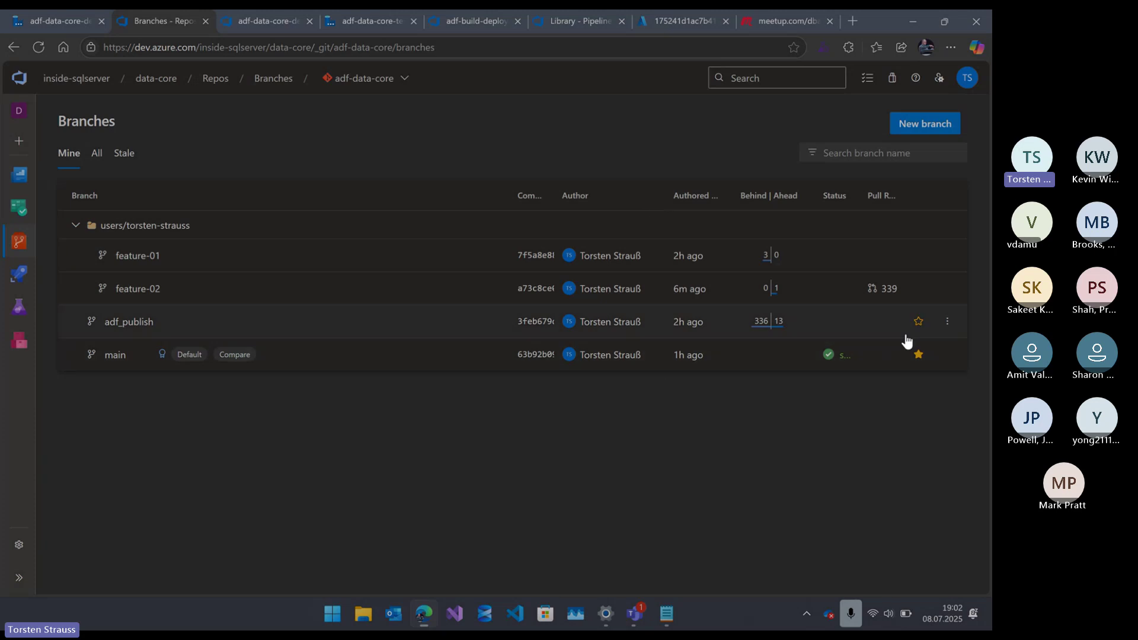
- Allow requestors to approve their own changes in main's branch policies, then check adf_publish and Artifacts
left_click(946, 355)
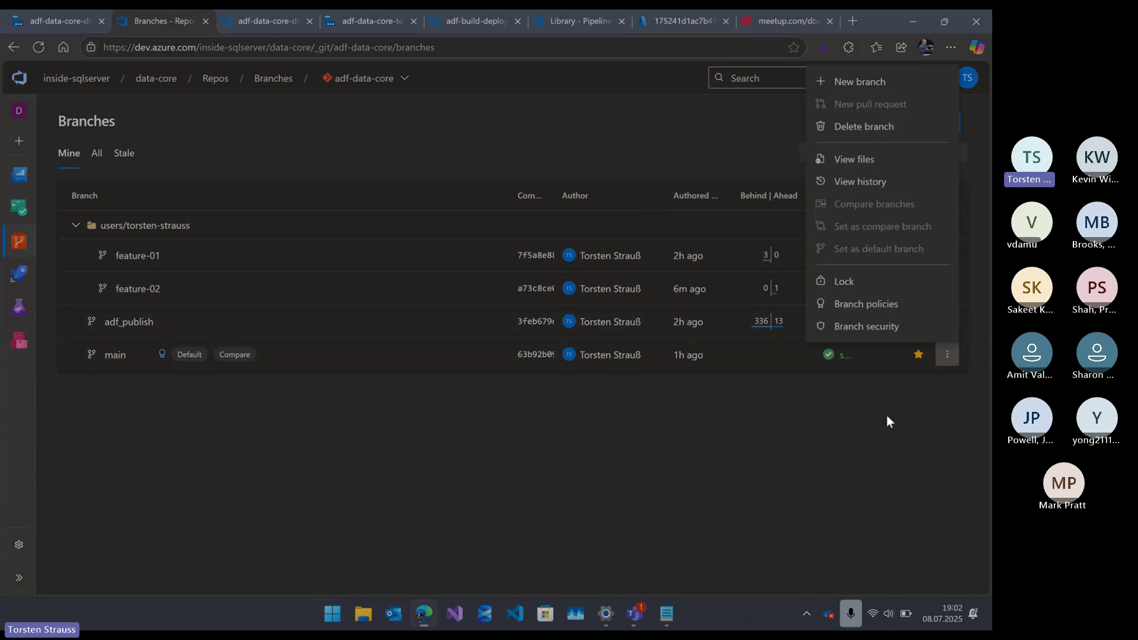
left_click(841, 306)
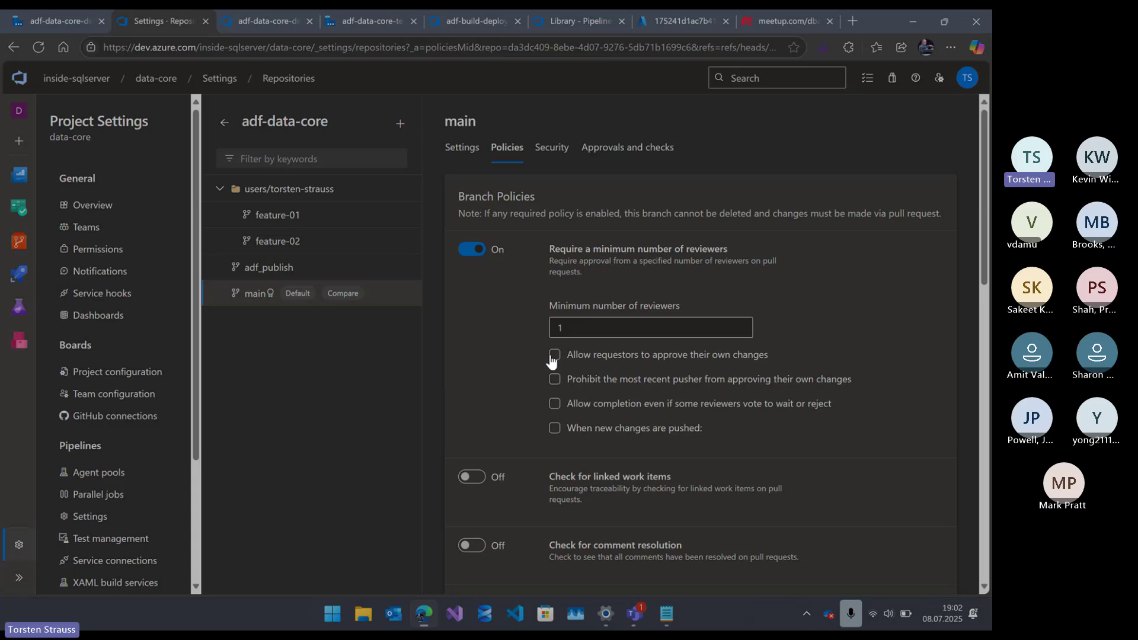
left_click(552, 355)
left_click(269, 274)
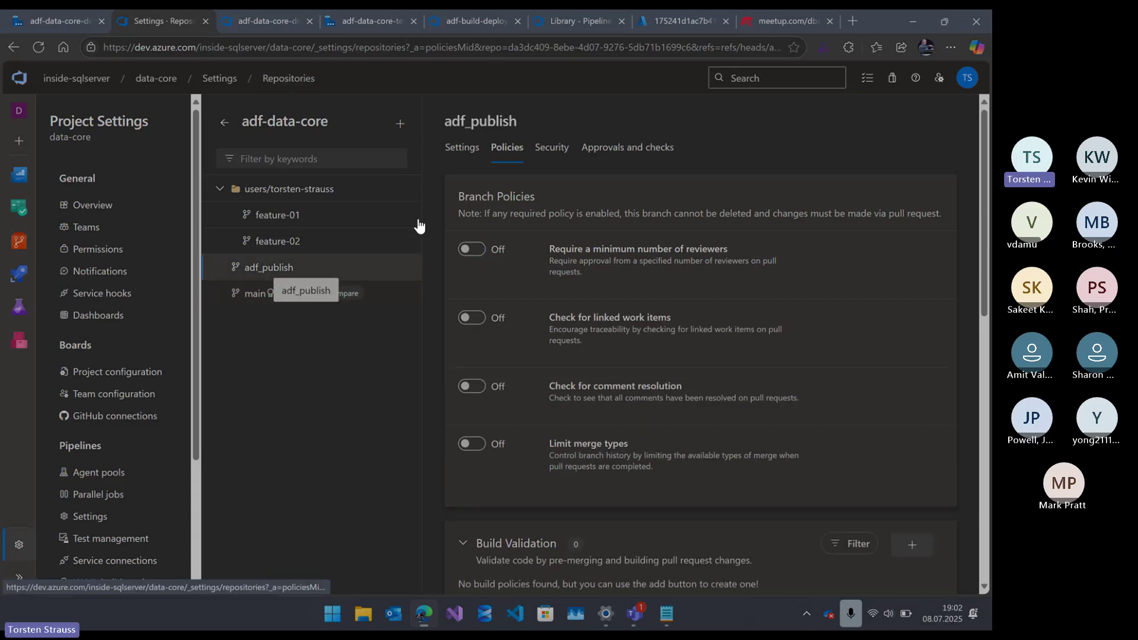
left_click(258, 18)
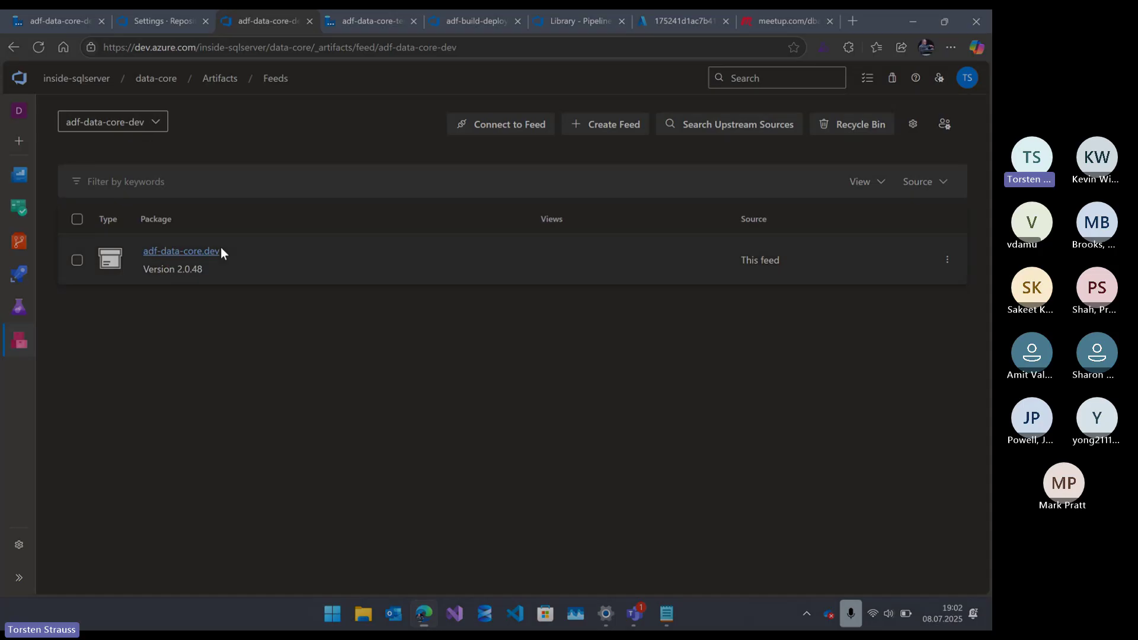
- Open the Pipelines list to reach the adf-build-deploy-adf-data-core pipeline's runs
mouse_move(8, 277)
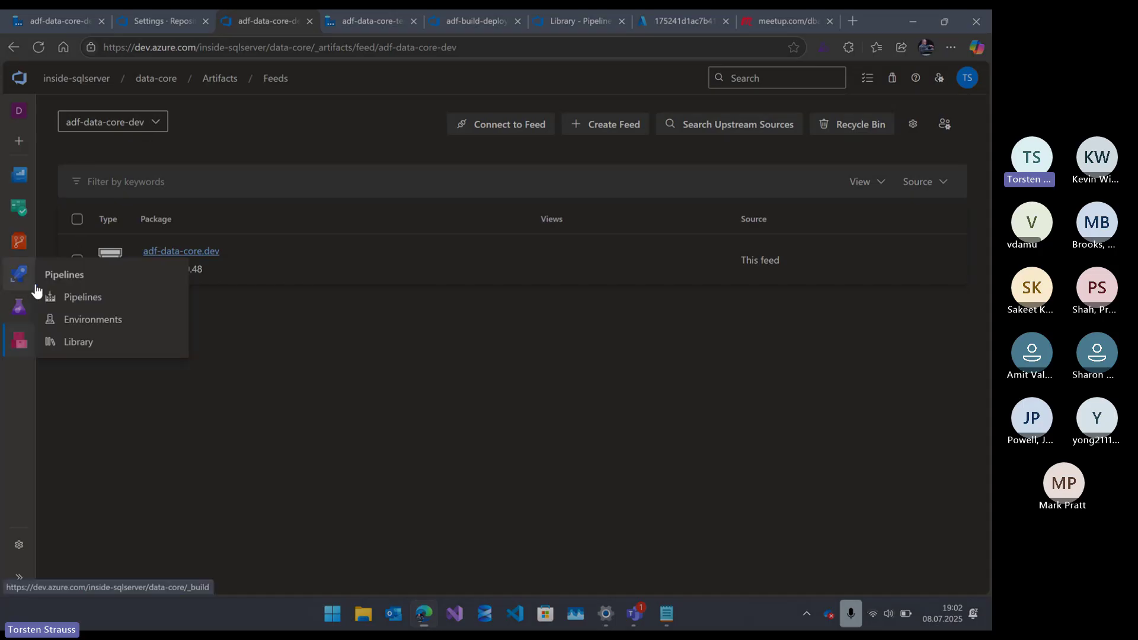
left_click(76, 300)
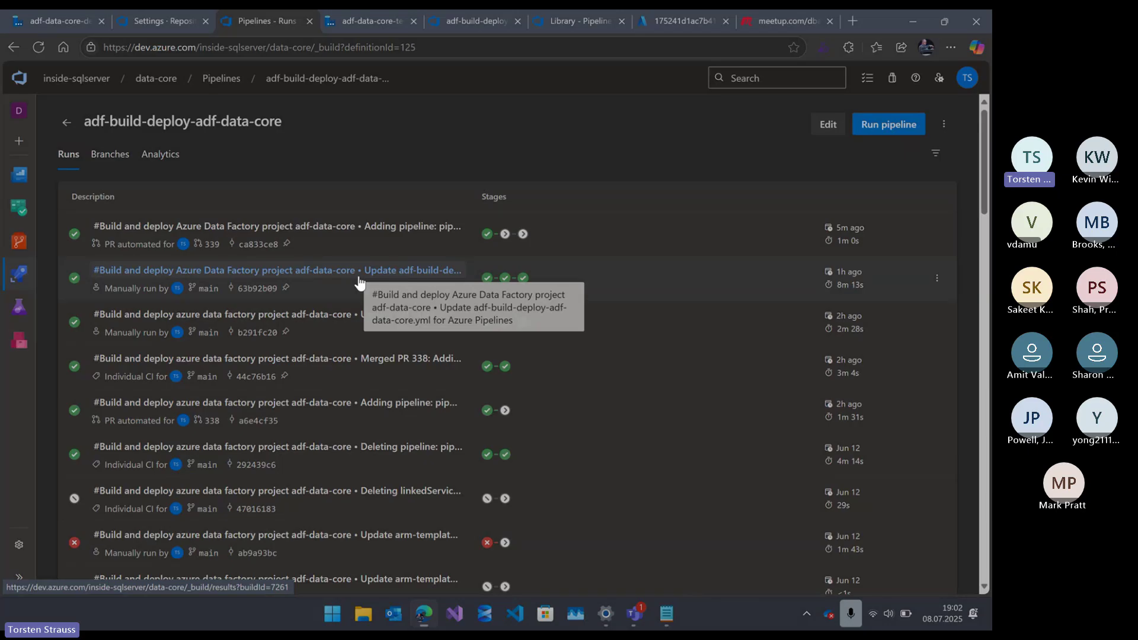
- Open the 'Update adf-build-deploy-adf-data-core.yml for Azure Pipelines' run and its Deploy test stage logs
left_click(359, 281)
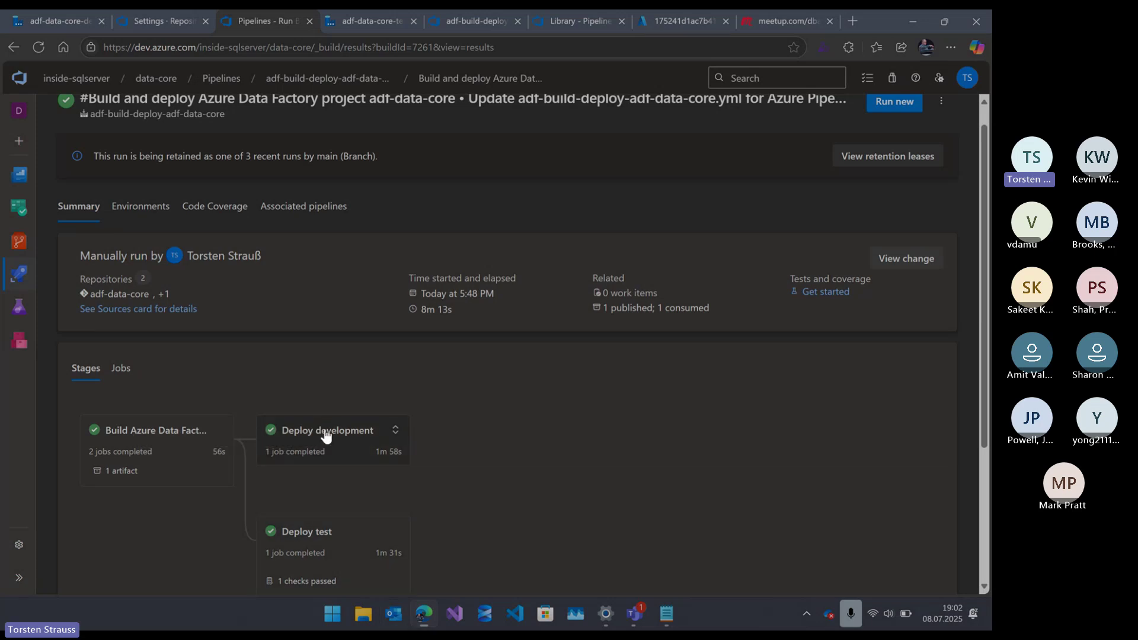
scroll(324, 545, "down", 1)
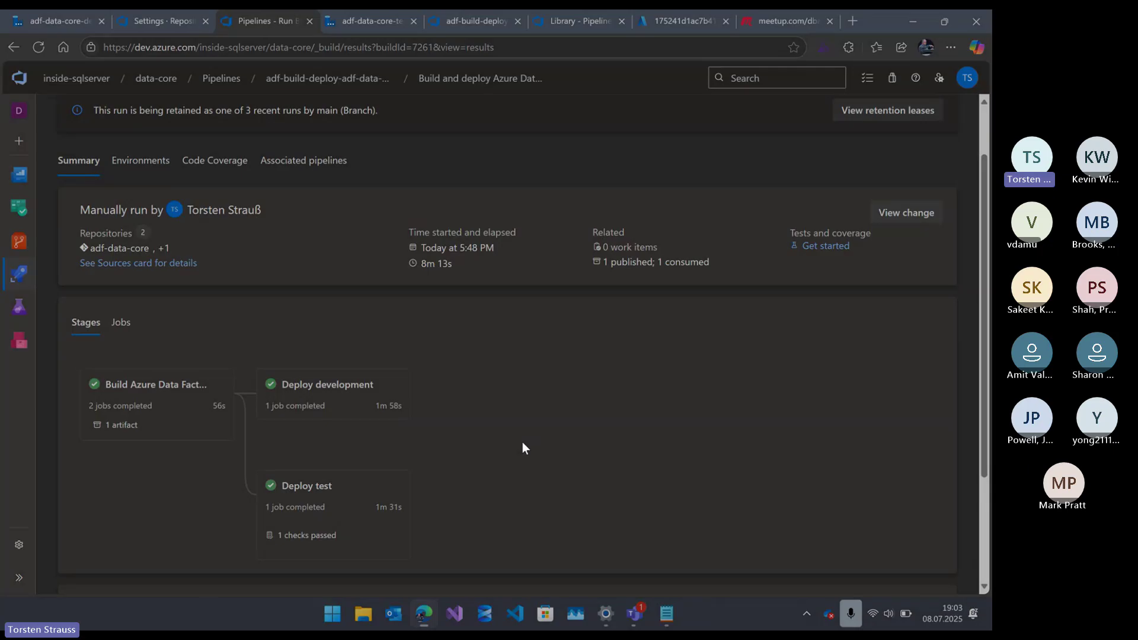
left_click(312, 494)
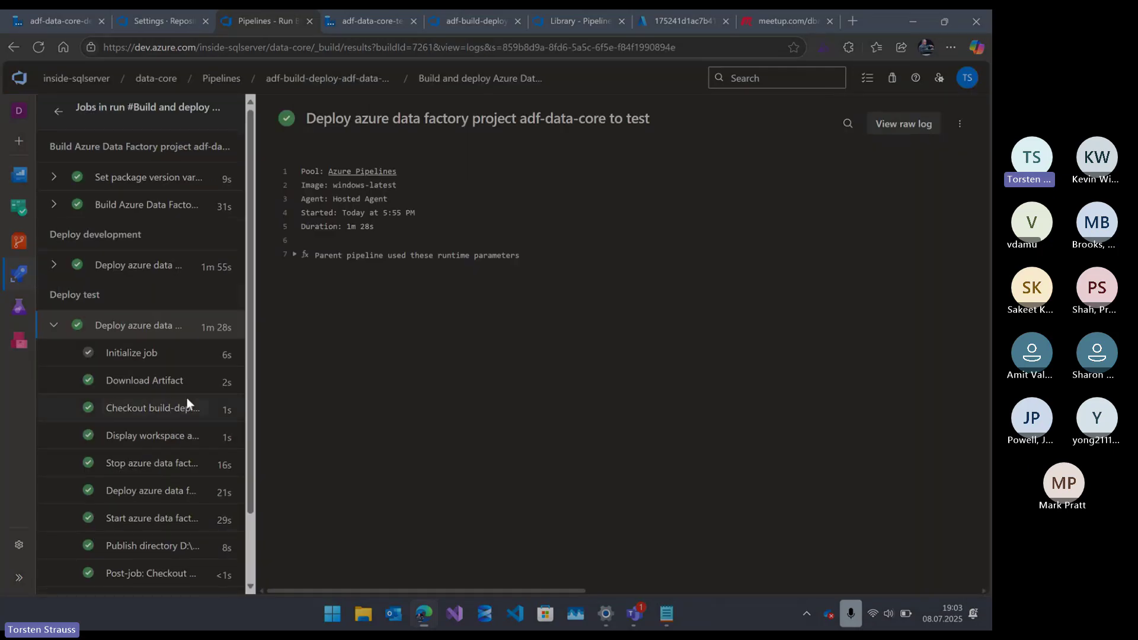
- Read the Stop triggers, Deploy data factory, and Start triggers and cleanup step logs in turn
scroll(178, 394, "down", 1)
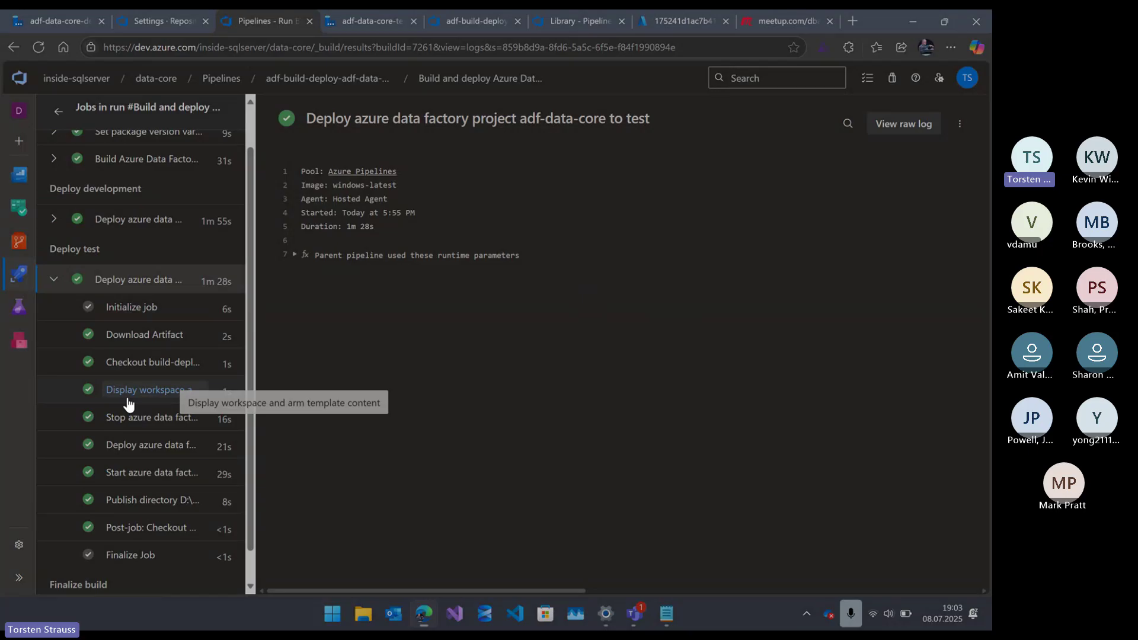
left_click(146, 417)
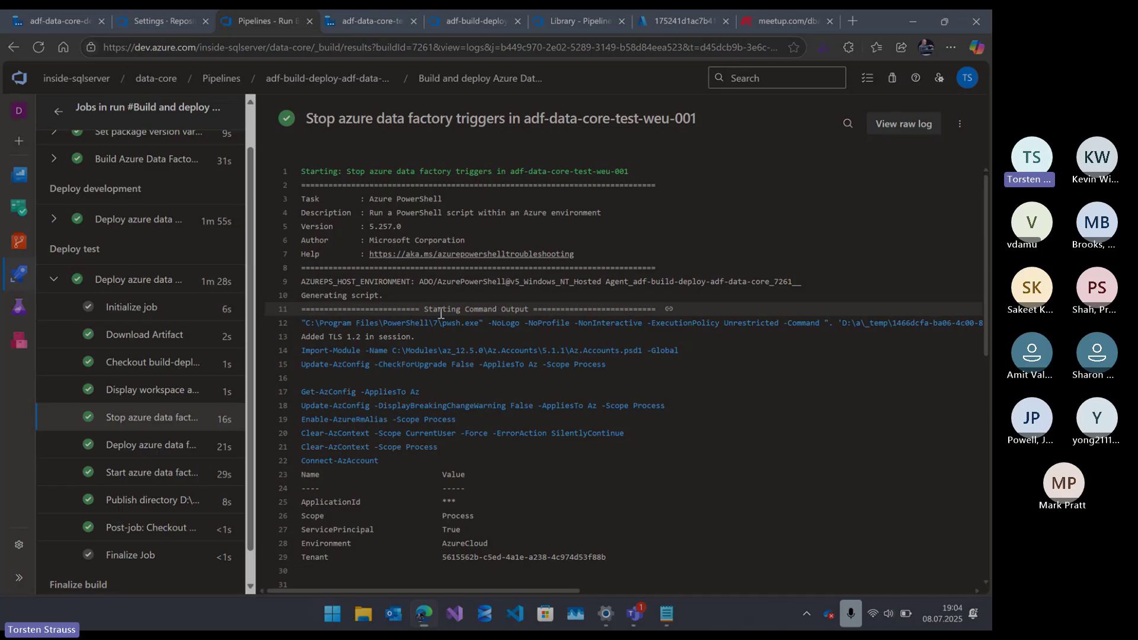
left_click(150, 446)
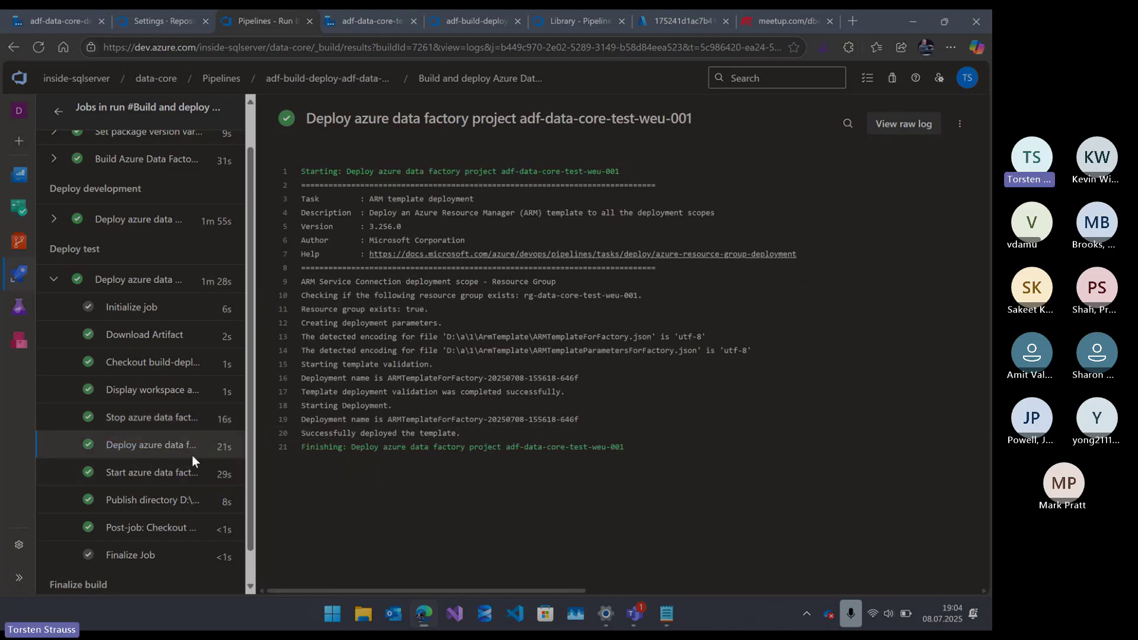
left_click(122, 474)
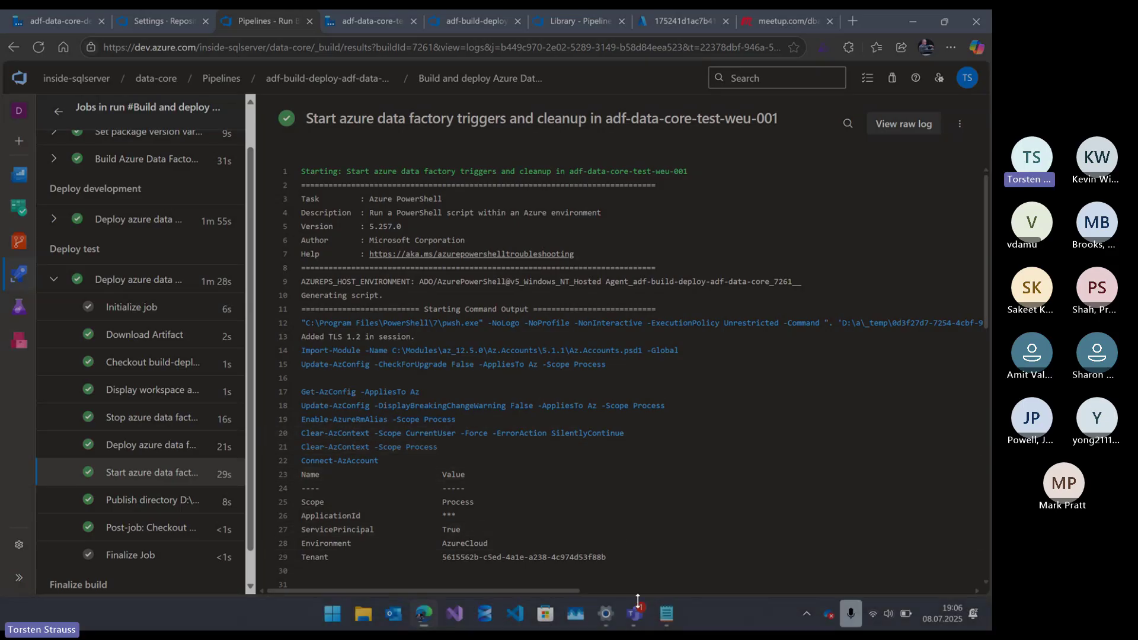
- Bring up the meeting window, then hide it to return to the logs
mouse_move(637, 600)
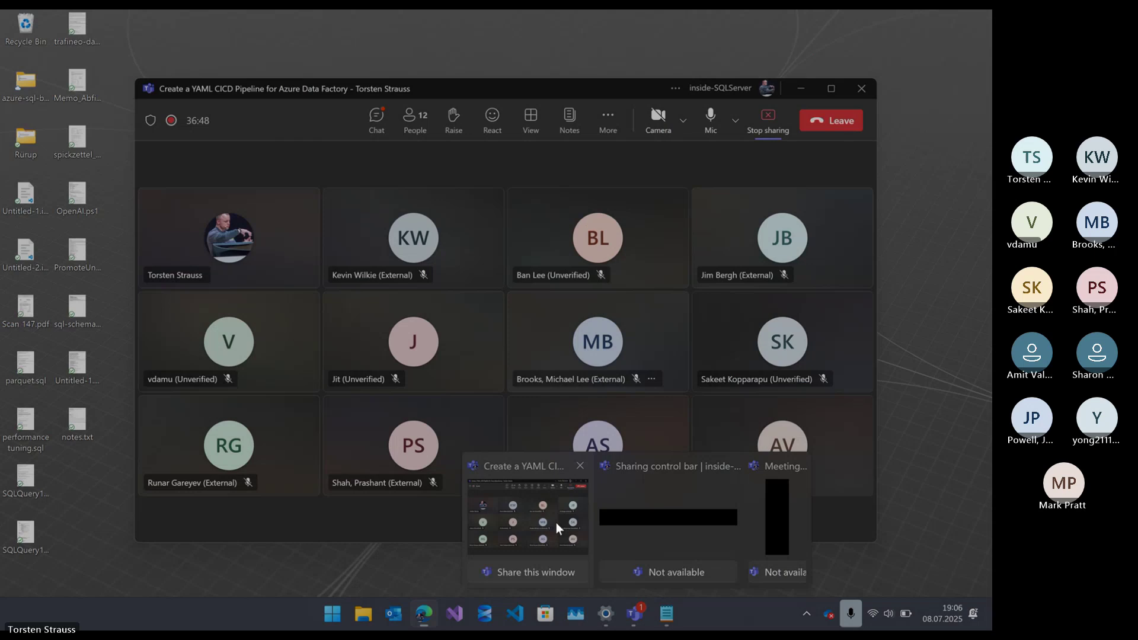
left_click(556, 522)
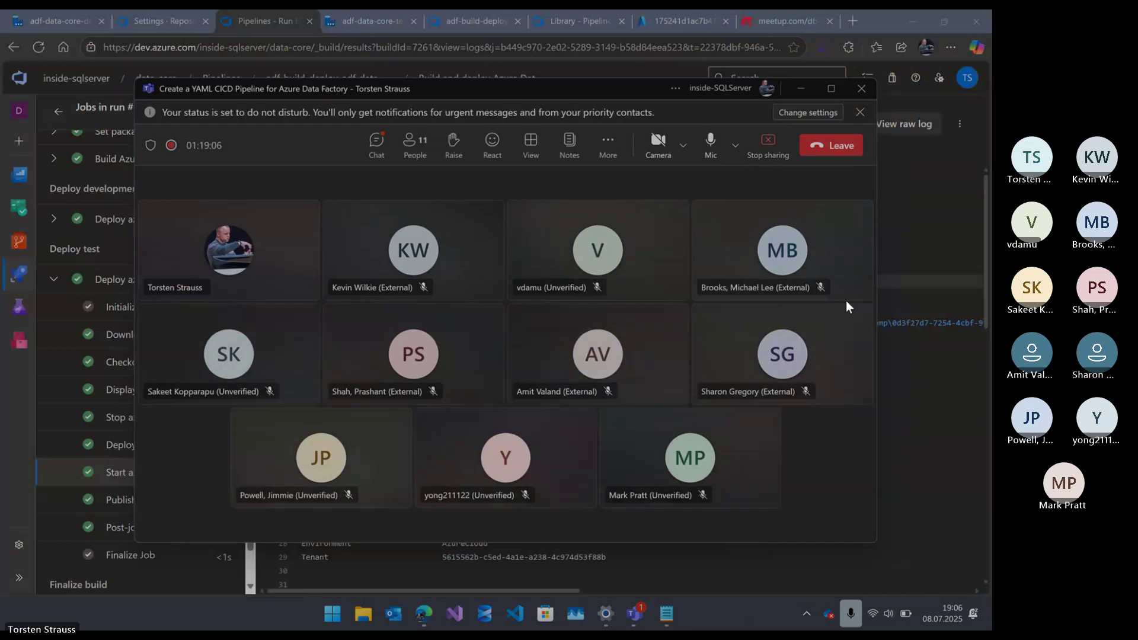
left_click(801, 88)
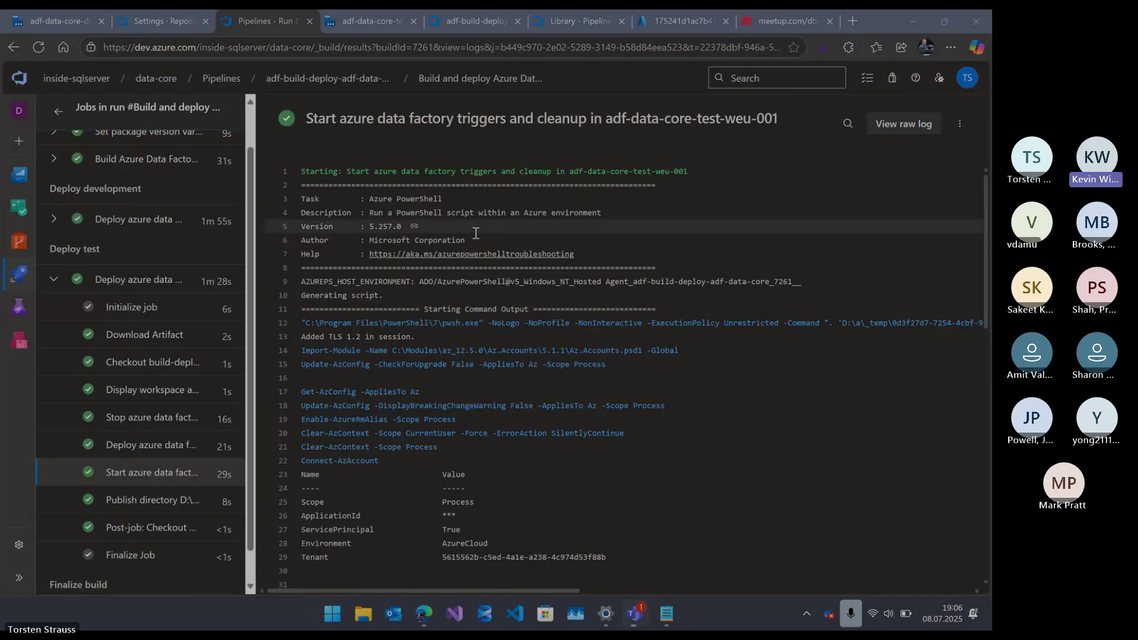